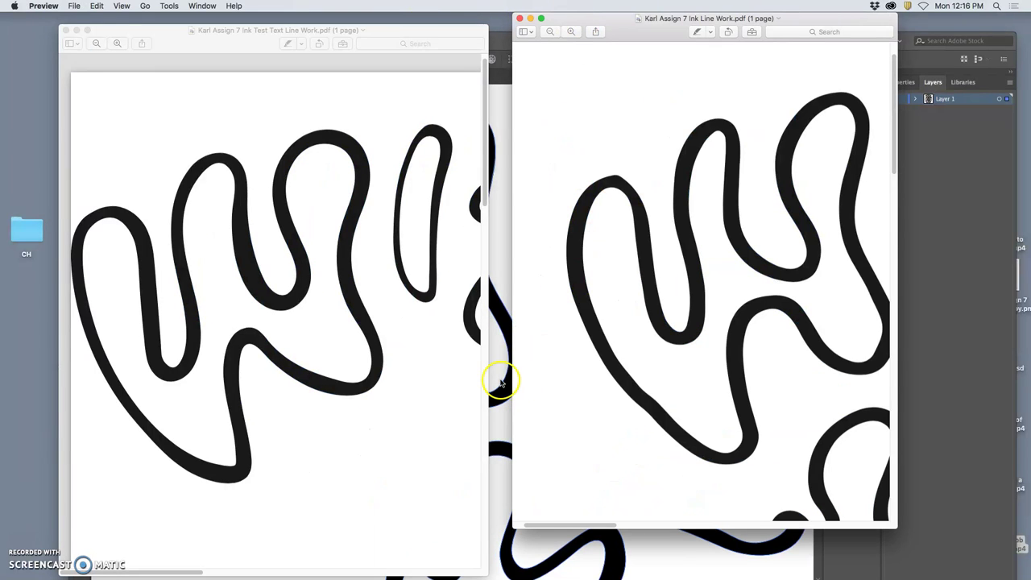
Step: Scroll the right Preview window back and forth to compare the two line-work PDFs
{"action": "scroll", "coordinate": [636, 338], "scroll_direction": "right", "scroll_amount": 3}
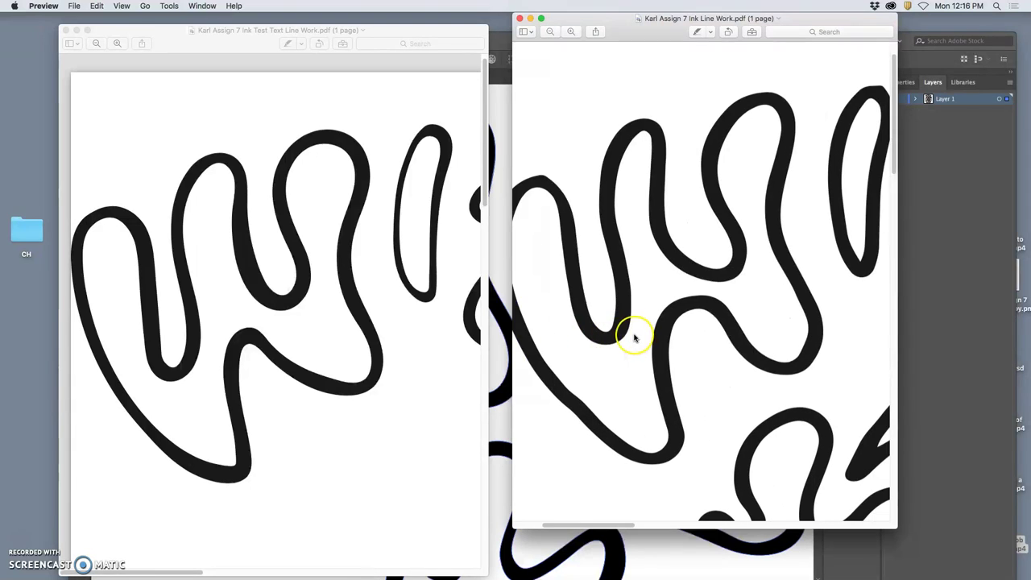
{"action": "scroll", "coordinate": [635, 339], "scroll_direction": "left", "scroll_amount": 1}
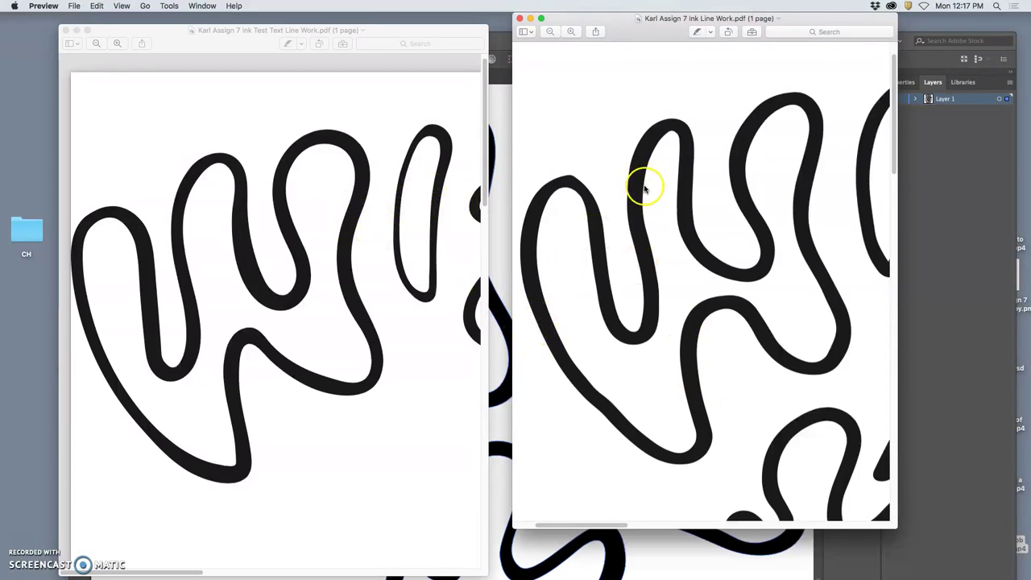
Step: Close both Preview PDF windows and bring the Illustrator window forward
{"action": "left_click", "coordinate": [519, 18]}
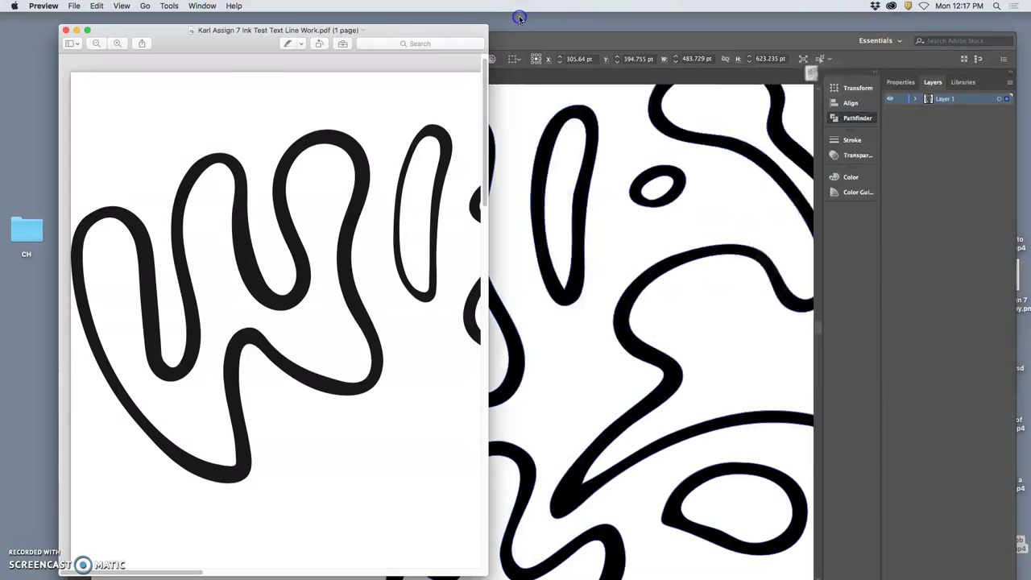
{"action": "left_click", "coordinate": [66, 30]}
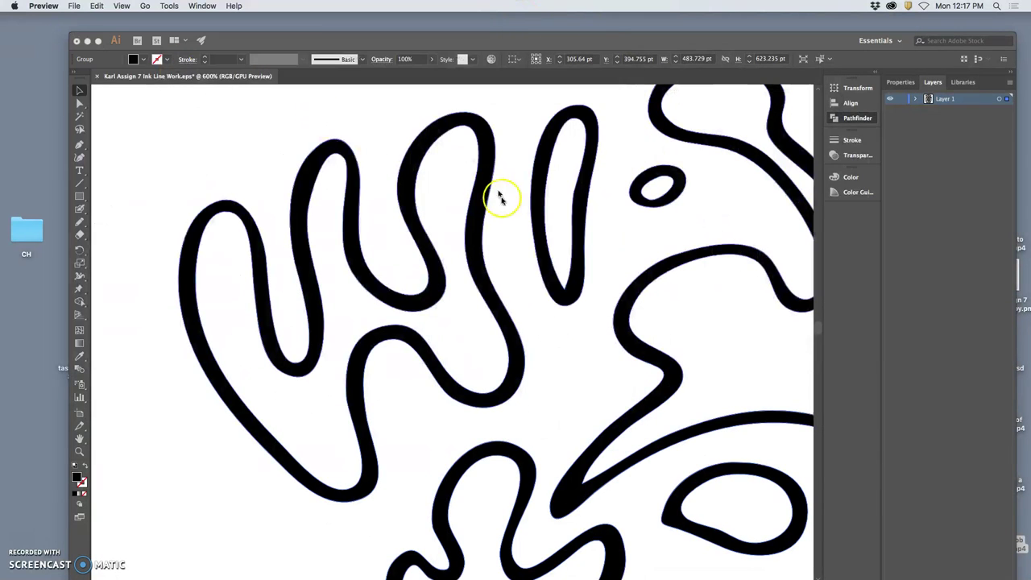
{"action": "left_click", "coordinate": [626, 40]}
{"action": "left_click_drag", "start_coordinate": [584, 39], "coordinate": [548, 19]}
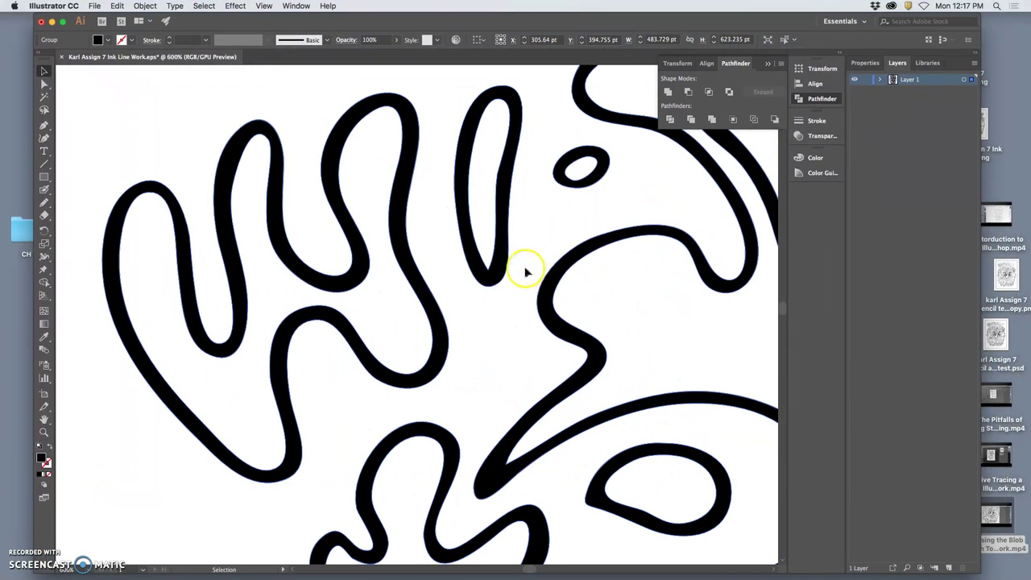
Step: Undo twice to compare the original paths, then redo Simplify on the ink line art
{"action": "key", "text": "ctrl+z"}
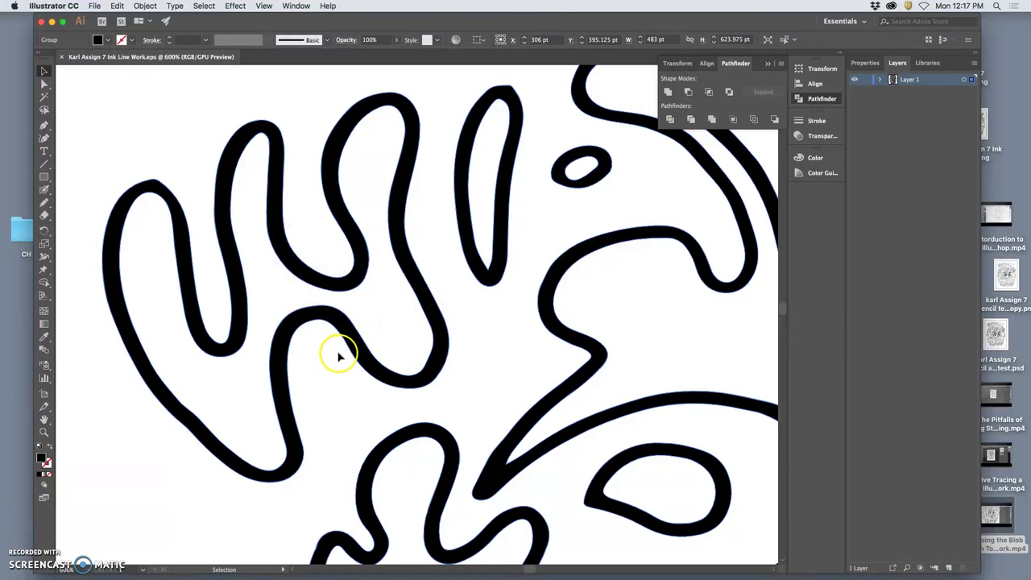
{"action": "key", "text": "ctrl+z"}
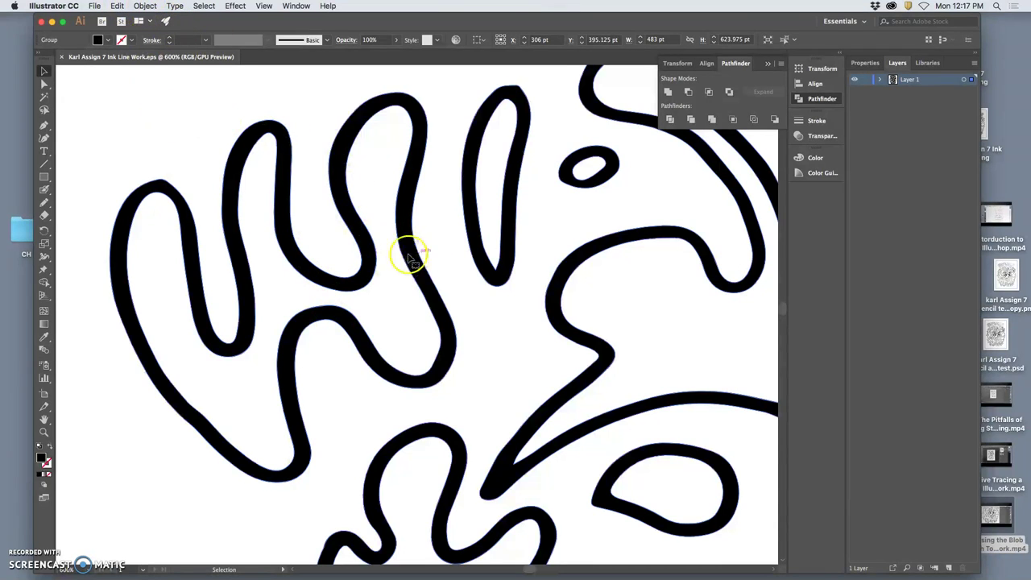
{"action": "left_click", "coordinate": [141, 6]}
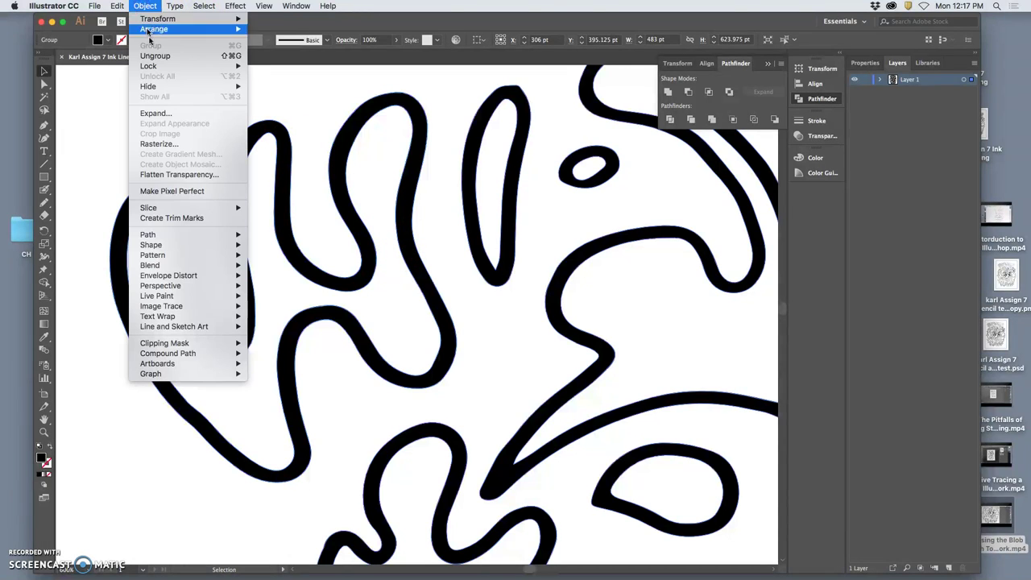
{"action": "left_click", "coordinate": [107, 162]}
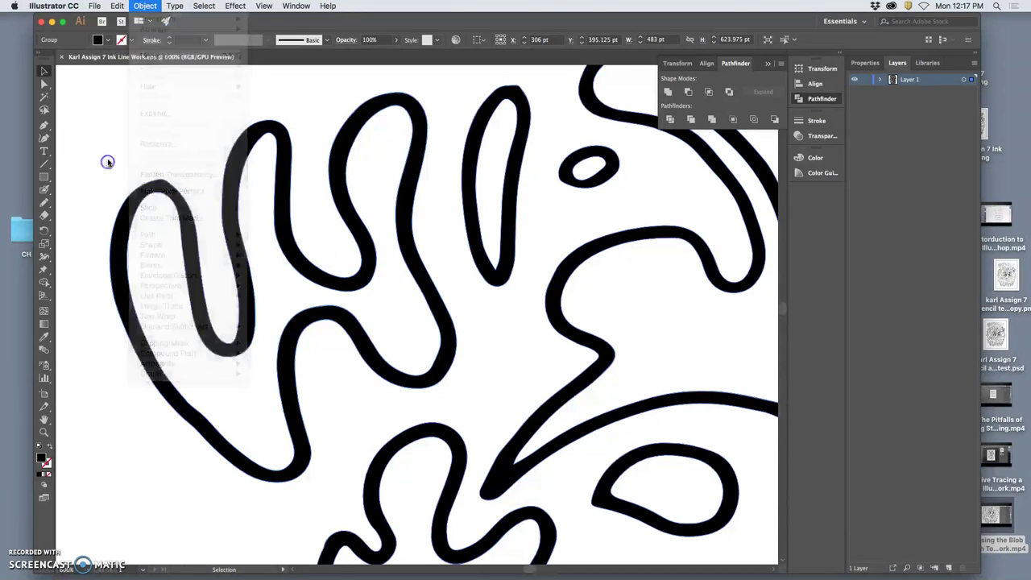
{"action": "left_click", "coordinate": [117, 6]}
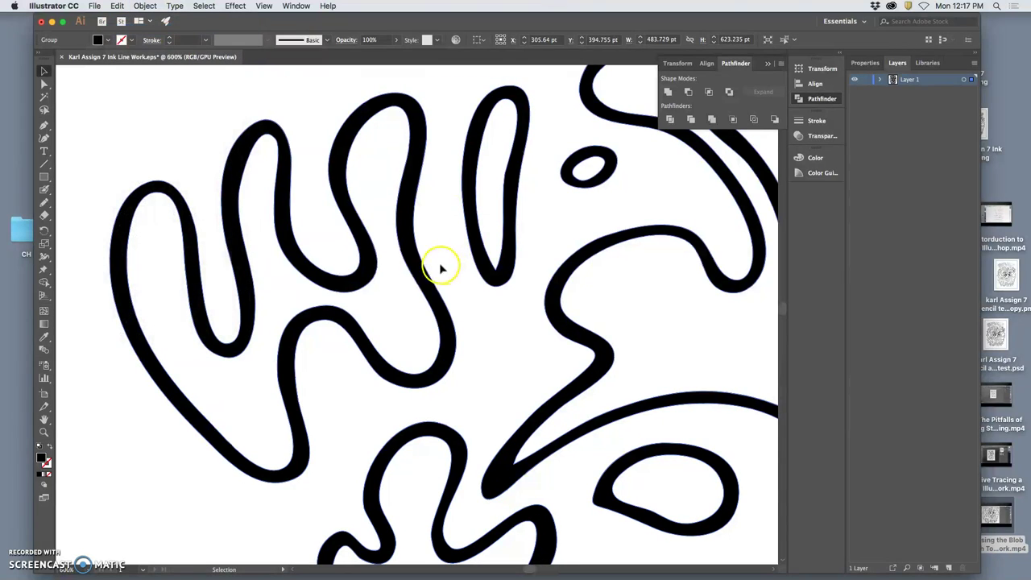
{"action": "scroll", "coordinate": [428, 265], "scroll_direction": "right", "scroll_amount": 3}
{"action": "scroll", "coordinate": [432, 266], "scroll_direction": "right", "scroll_amount": 5}
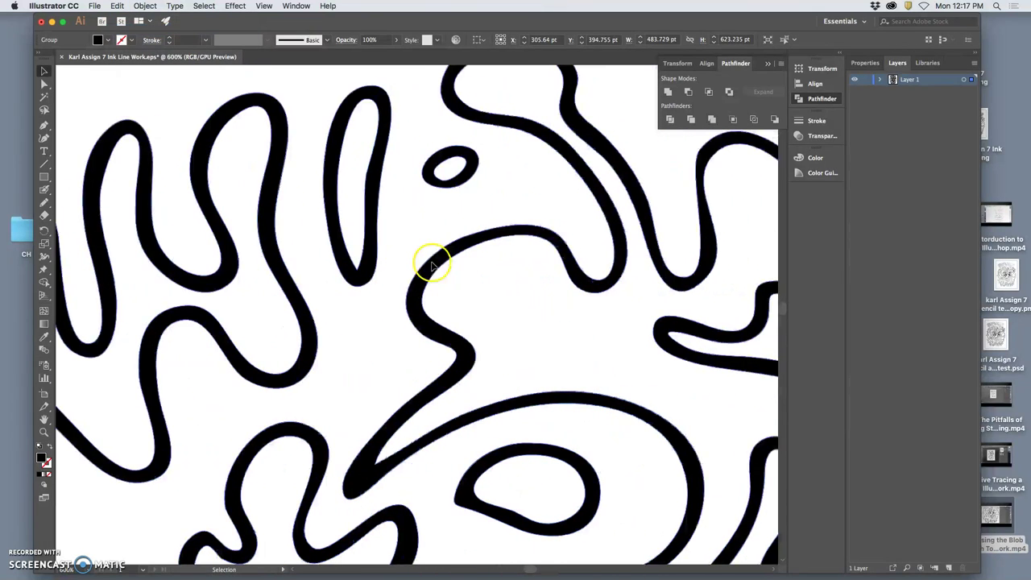
{"action": "scroll", "coordinate": [433, 268], "scroll_direction": "down", "scroll_amount": 5}
{"action": "scroll", "coordinate": [432, 266], "scroll_direction": "down", "scroll_amount": 5}
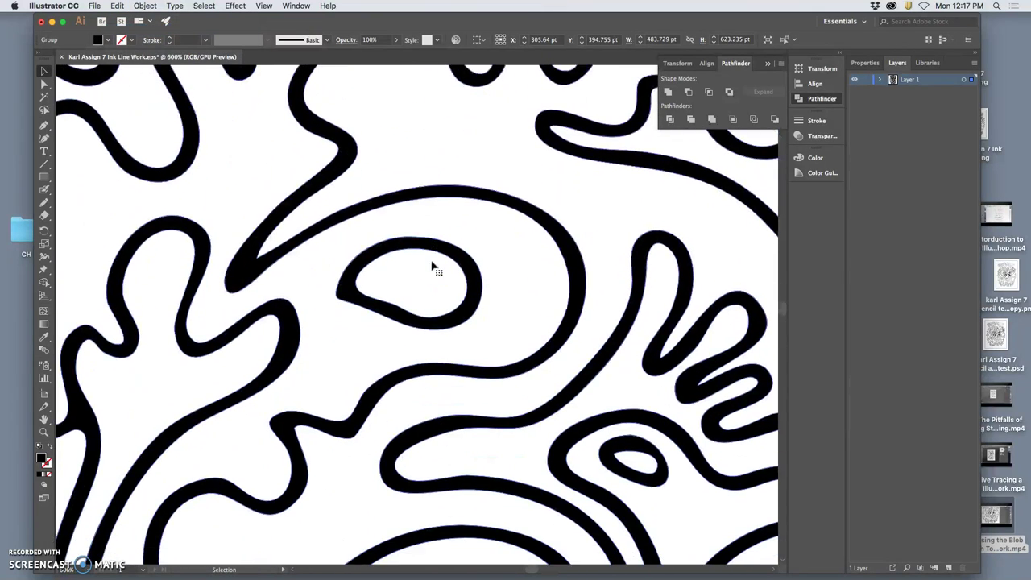
{"action": "scroll", "coordinate": [432, 265], "scroll_direction": "right", "scroll_amount": 5}
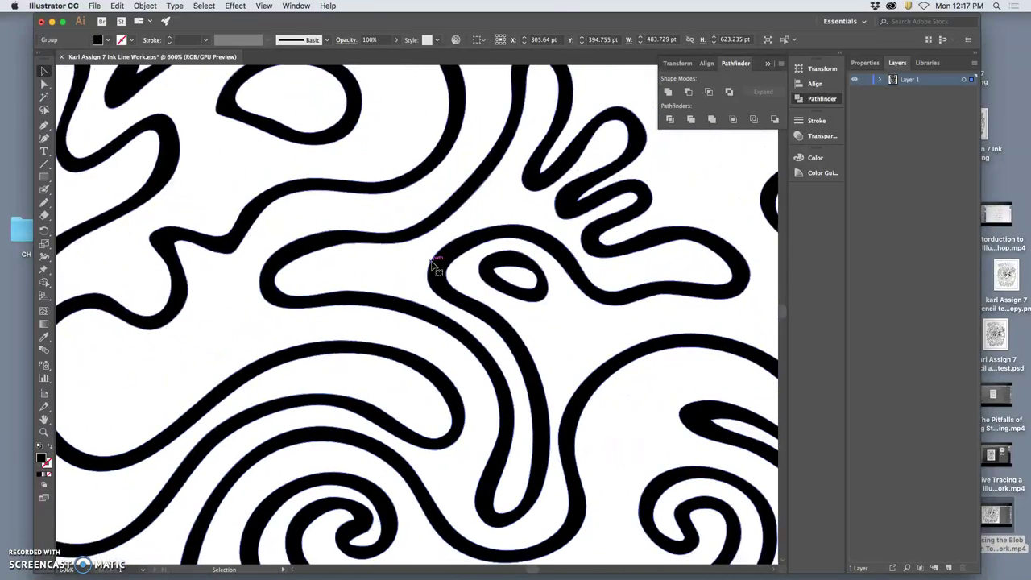
{"action": "scroll", "coordinate": [431, 266], "scroll_direction": "down", "scroll_amount": 2}
{"action": "scroll", "coordinate": [432, 266], "scroll_direction": "down", "scroll_amount": 10}
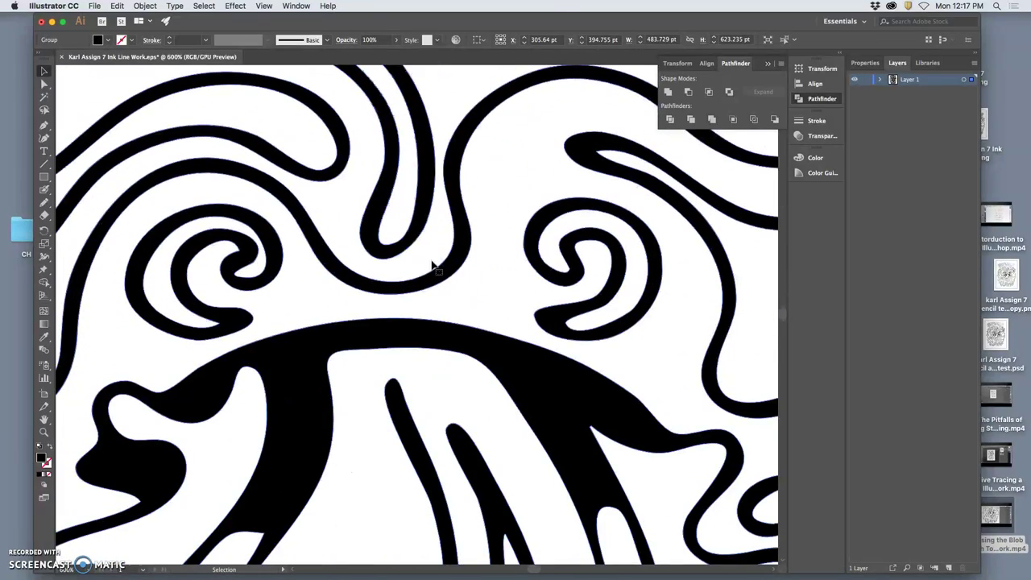
{"action": "scroll", "coordinate": [431, 265], "scroll_direction": "down", "scroll_amount": 2}
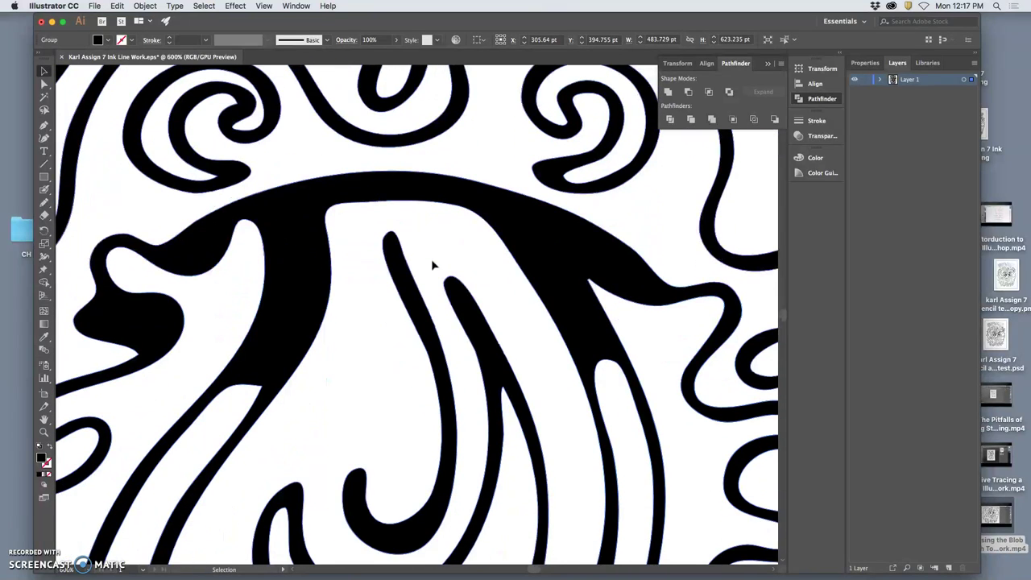
{"action": "scroll", "coordinate": [429, 267], "scroll_direction": "left", "scroll_amount": 3}
{"action": "scroll", "coordinate": [427, 268], "scroll_direction": "right", "scroll_amount": 4}
{"action": "scroll", "coordinate": [428, 270], "scroll_direction": "up", "scroll_amount": 1}
{"action": "scroll", "coordinate": [427, 268], "scroll_direction": "up", "scroll_amount": 15}
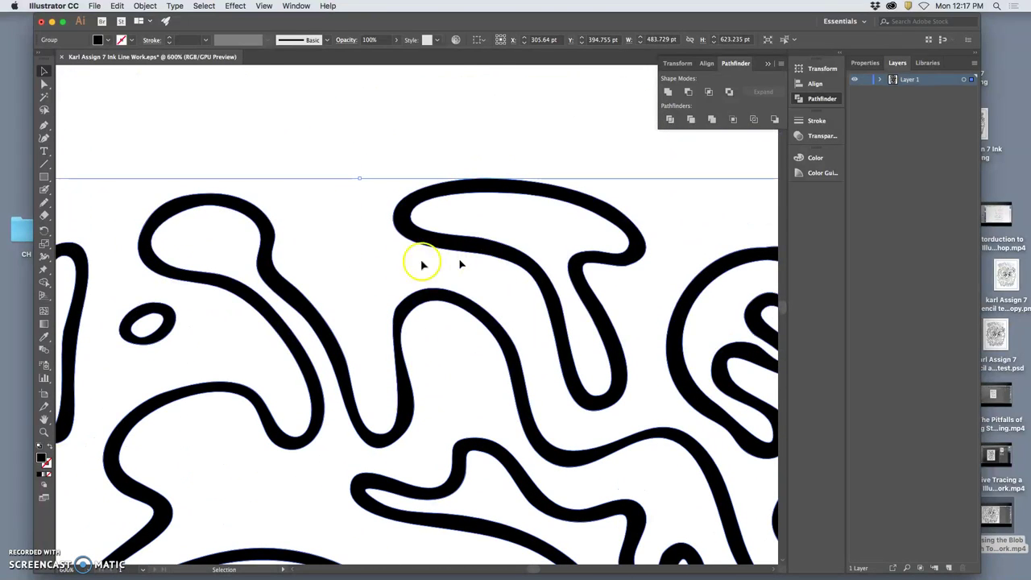
{"action": "scroll", "coordinate": [615, 342], "scroll_direction": "right", "scroll_amount": 10}
{"action": "scroll", "coordinate": [612, 346], "scroll_direction": "left", "scroll_amount": 12}
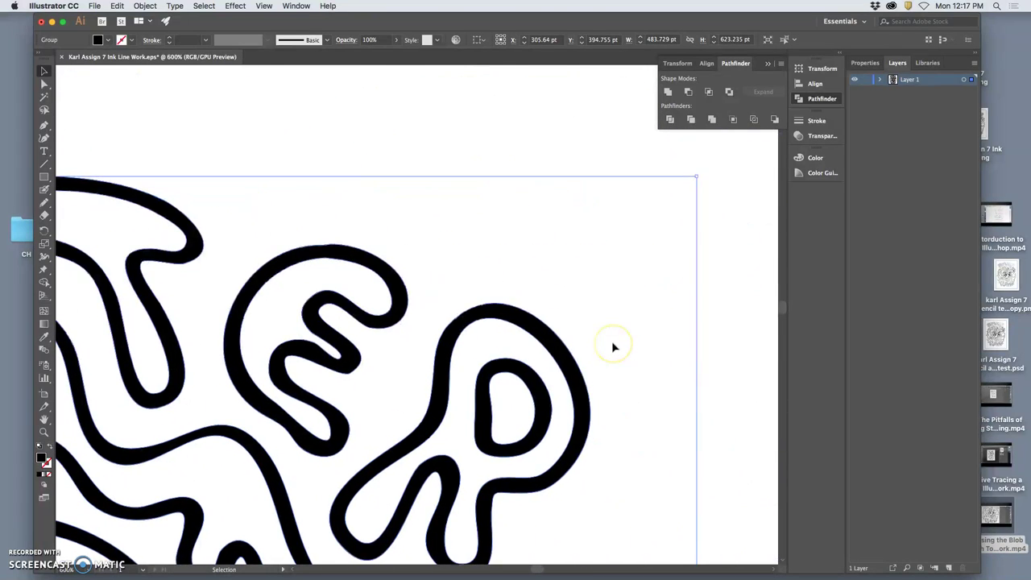
{"action": "scroll", "coordinate": [509, 343], "scroll_direction": "left", "scroll_amount": 5}
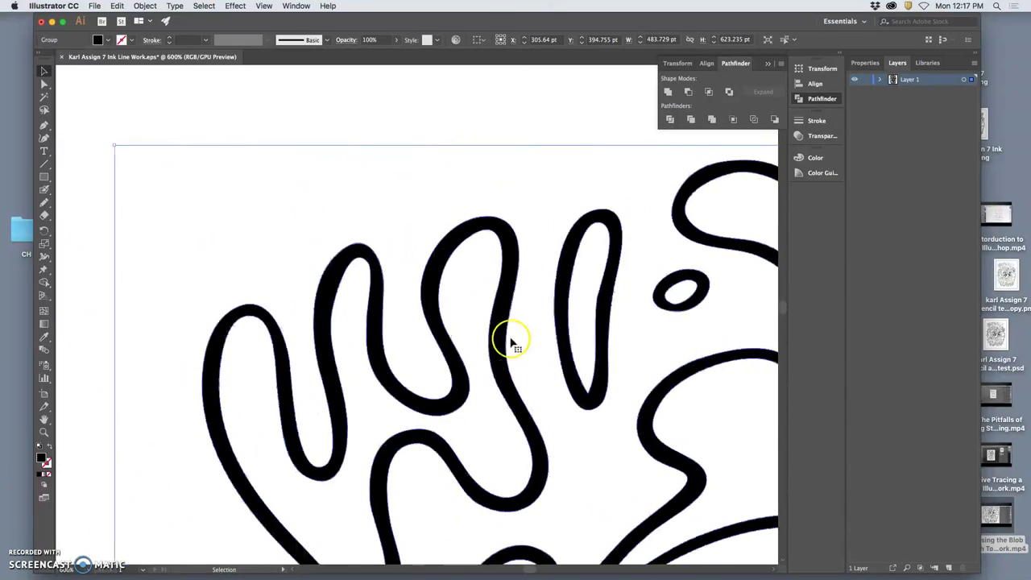
{"action": "scroll", "coordinate": [510, 342], "scroll_direction": "down", "scroll_amount": 6}
{"action": "scroll", "coordinate": [510, 342], "scroll_direction": "down", "scroll_amount": 8}
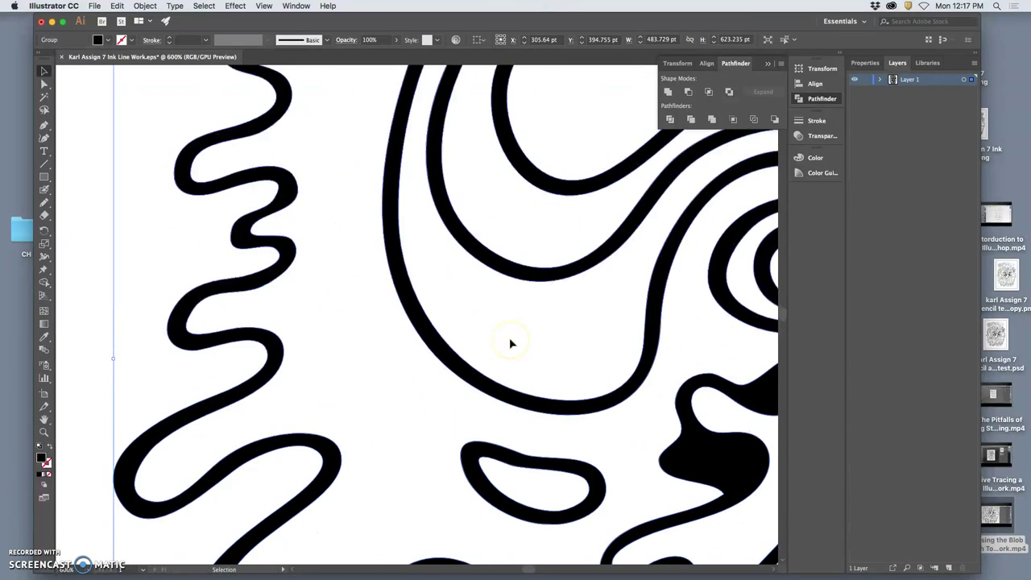
{"action": "scroll", "coordinate": [510, 342], "scroll_direction": "down", "scroll_amount": 10}
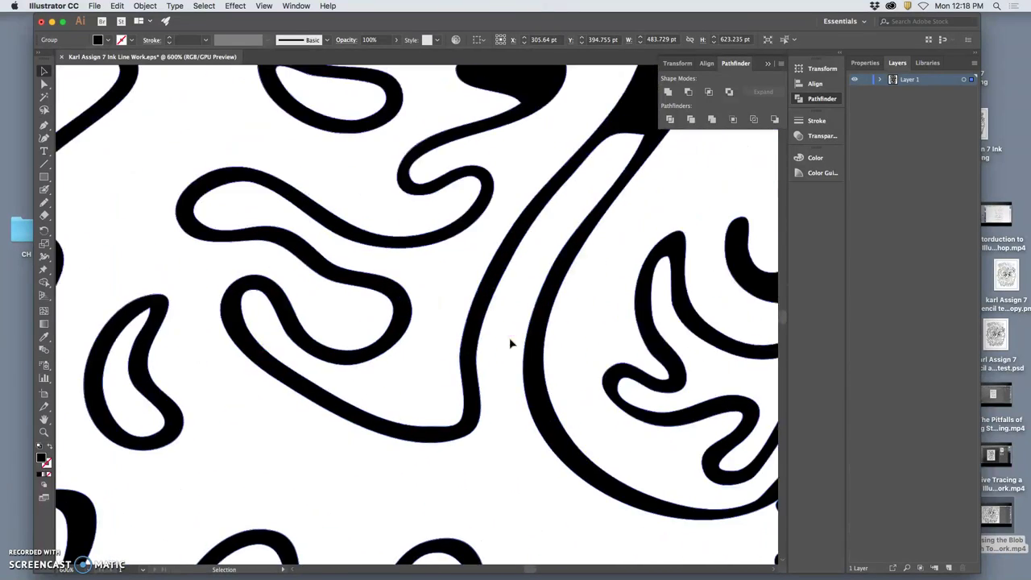
{"action": "scroll", "coordinate": [510, 343], "scroll_direction": "right", "scroll_amount": 8}
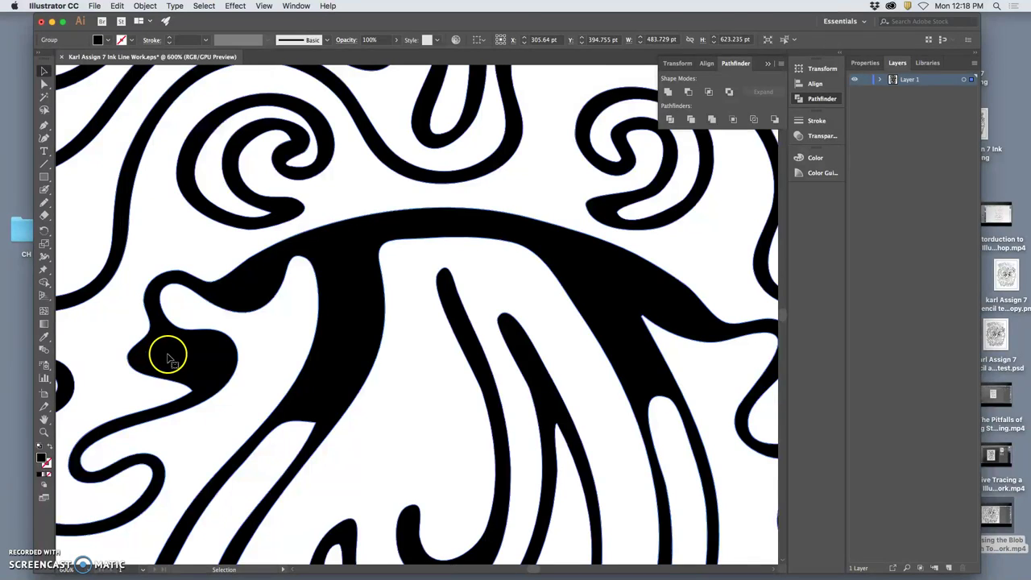
Step: With the Pencil tool, sharpen the black shape's left tip and smooth its upper-right edge
{"action": "left_click", "coordinate": [44, 202]}
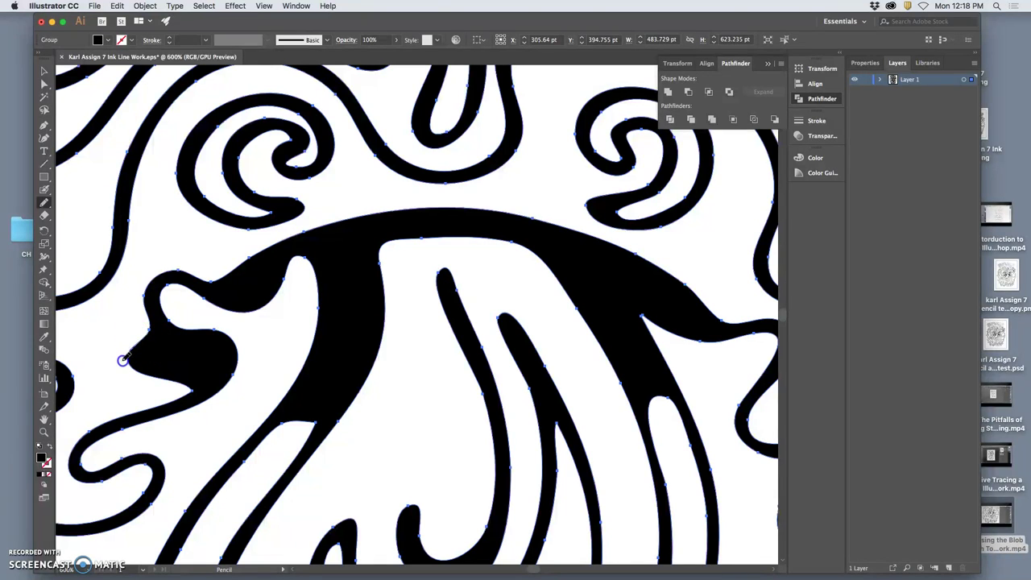
{"action": "mouse_move", "coordinate": [132, 364]}
{"action": "left_mouse_down"}
{"action": "mouse_move", "coordinate": [179, 382]}
{"action": "mouse_move", "coordinate": [141, 368]}
{"action": "left_mouse_up"}
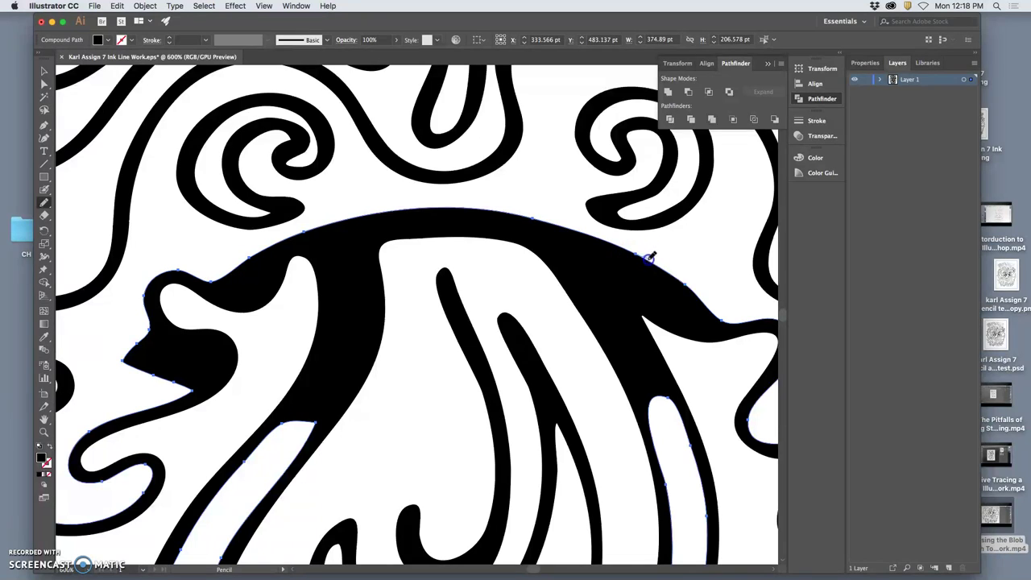
{"action": "left_click_drag", "start_coordinate": [709, 301], "coordinate": [709, 298]}
{"action": "mouse_move", "coordinate": [648, 269]}
{"action": "left_mouse_down"}
{"action": "mouse_move", "coordinate": [634, 252]}
{"action": "mouse_move", "coordinate": [668, 271]}
{"action": "left_mouse_up"}
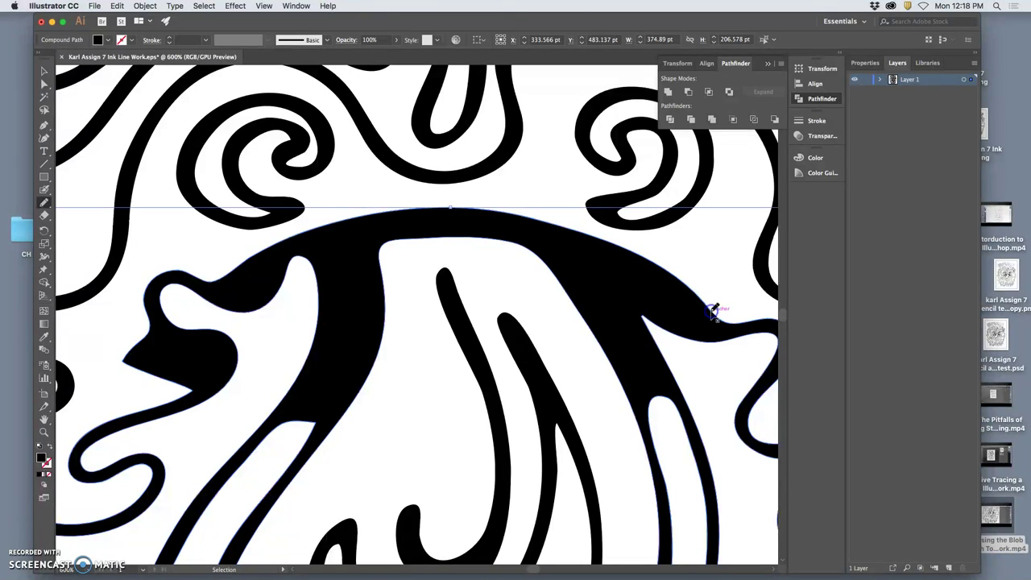
{"action": "left_click_drag", "start_coordinate": [637, 260], "coordinate": [722, 298]}
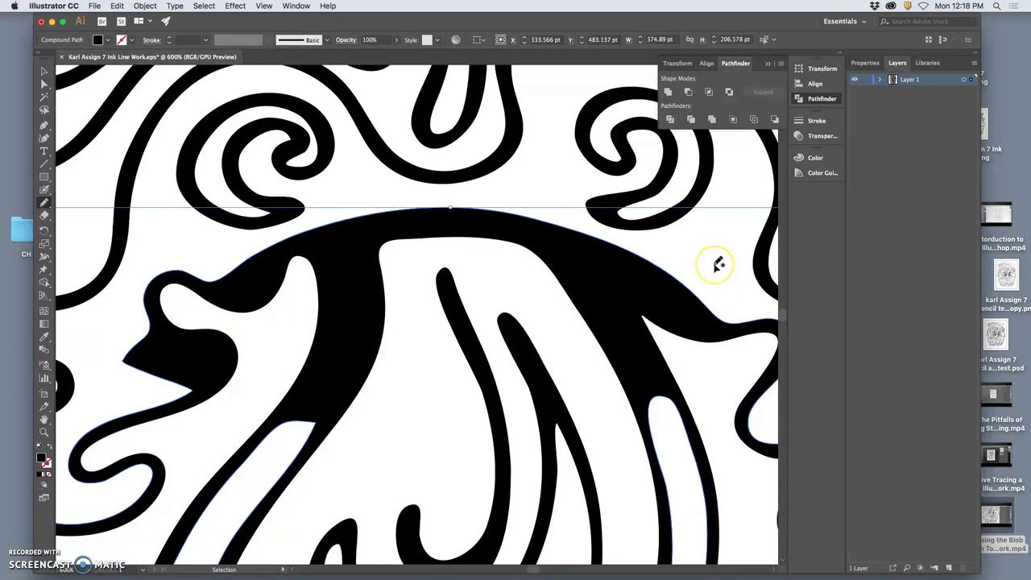
{"action": "left_click", "coordinate": [715, 267], "text": "super"}
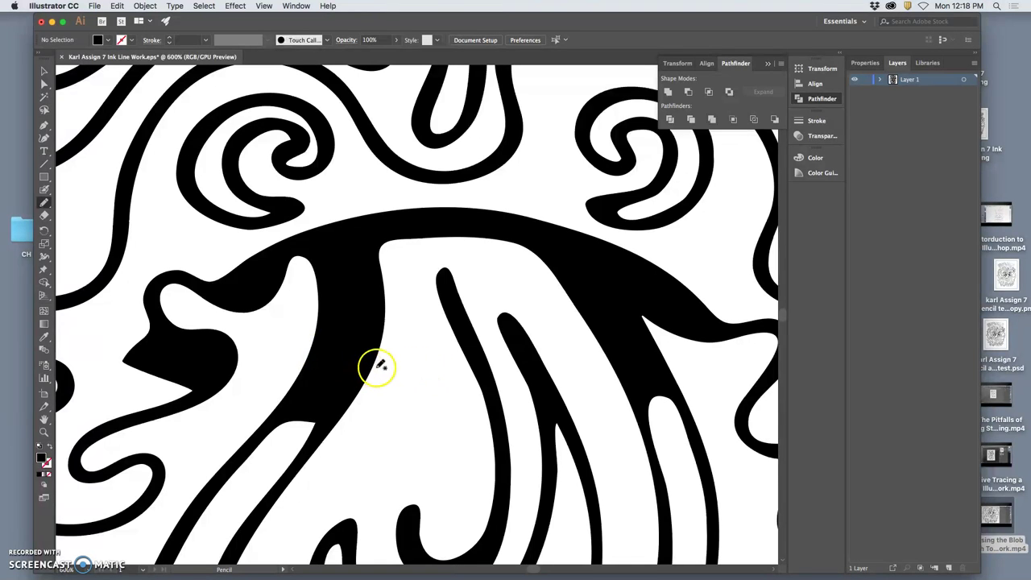
Step: Zoom out to the full artboard, then zoom in on the notch in the lower lines
{"action": "key", "text": "super+minus"}
{"action": "key", "text": "super+minus"}
{"action": "key", "text": "super+minus"}
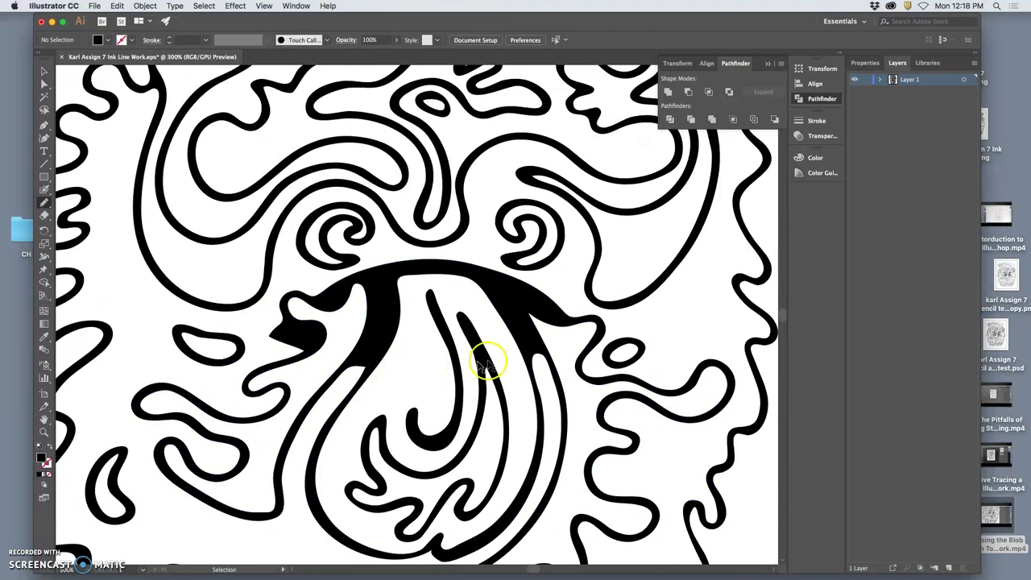
{"action": "key", "text": "super+minus"}
{"action": "key", "text": "super+minus"}
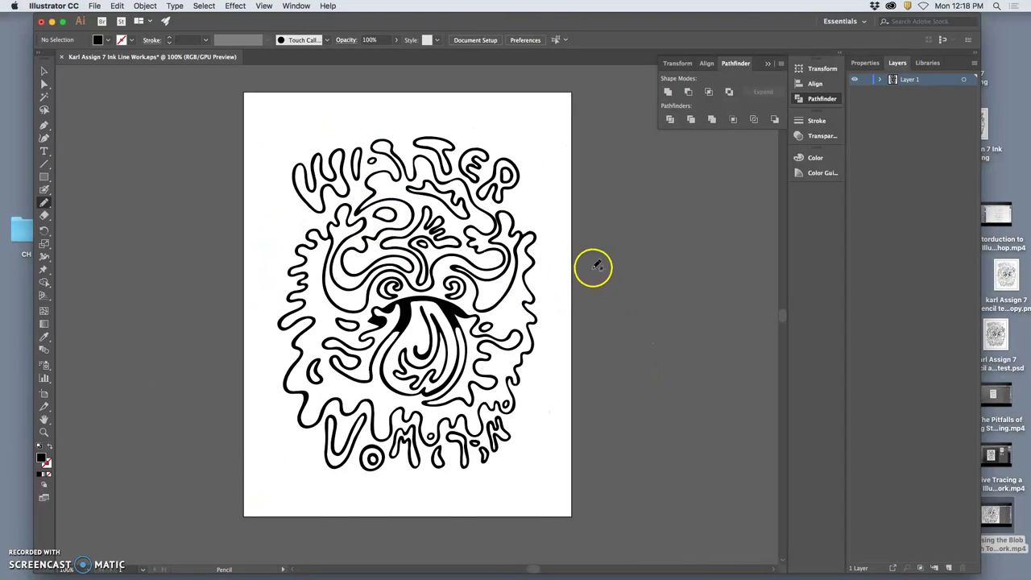
{"action": "key", "text": "super+equal"}
{"action": "key", "text": "super+equal"}
{"action": "key", "text": "super+equal"}
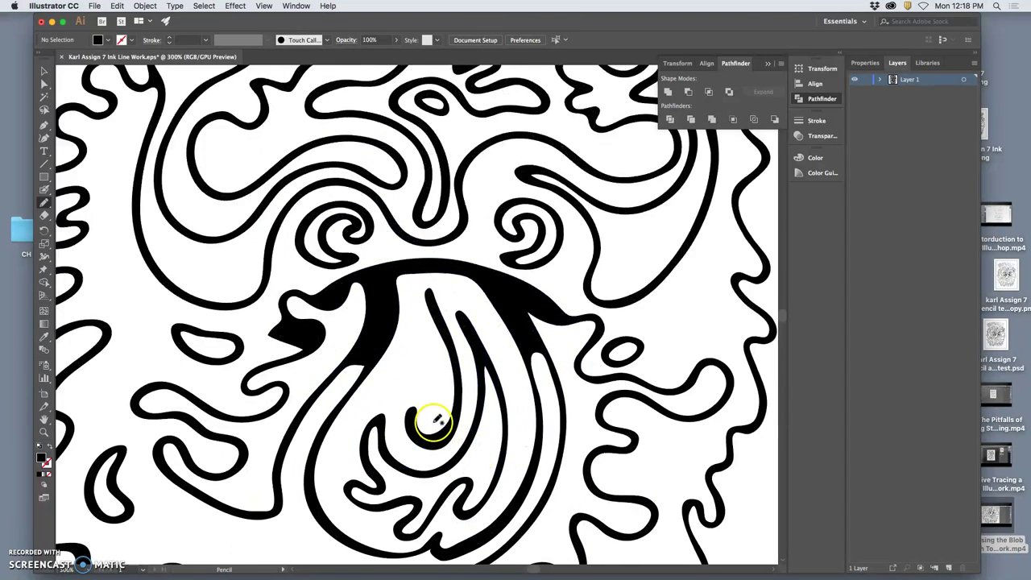
{"action": "scroll", "coordinate": [435, 420], "scroll_direction": "down", "scroll_amount": 5}
{"action": "key", "text": "super+equal"}
{"action": "key", "text": "super+equal"}
{"action": "key", "text": "super+equal"}
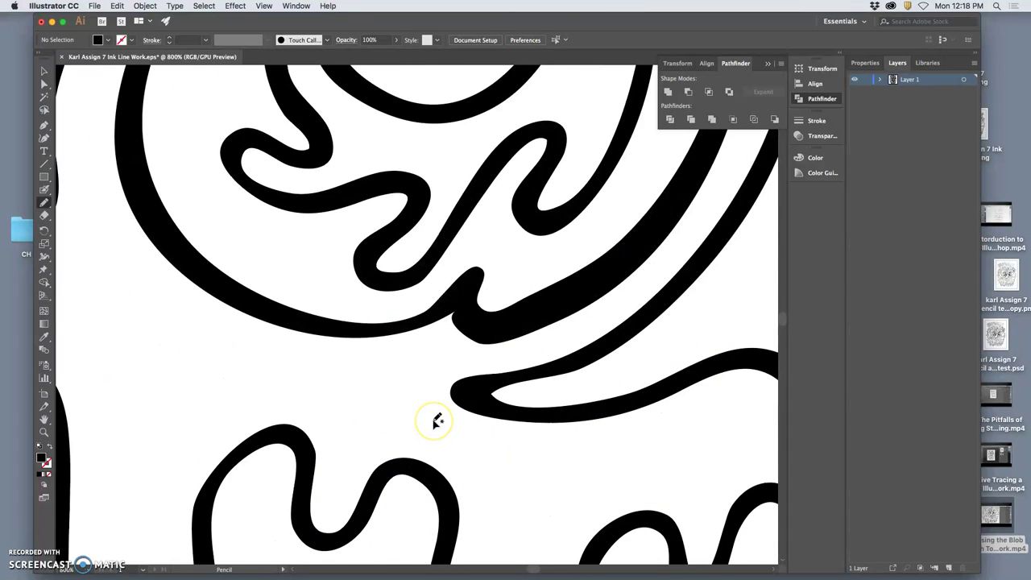
{"action": "scroll", "coordinate": [435, 420], "scroll_direction": "down", "scroll_amount": 2}
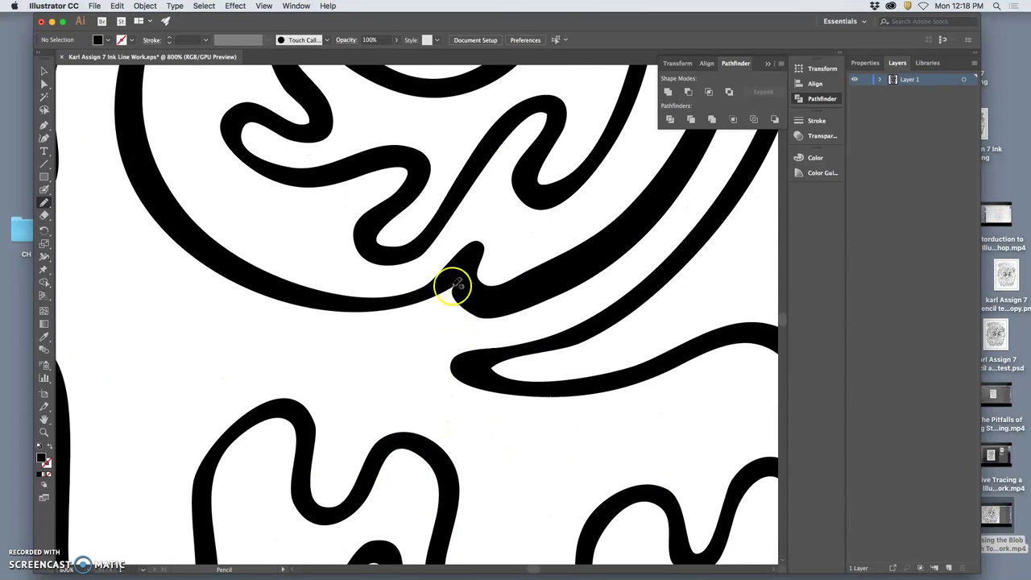
Step: Select the linework and redraw the notch where the thin curve meets the thick stroke
{"action": "left_click", "coordinate": [458, 272], "text": "super"}
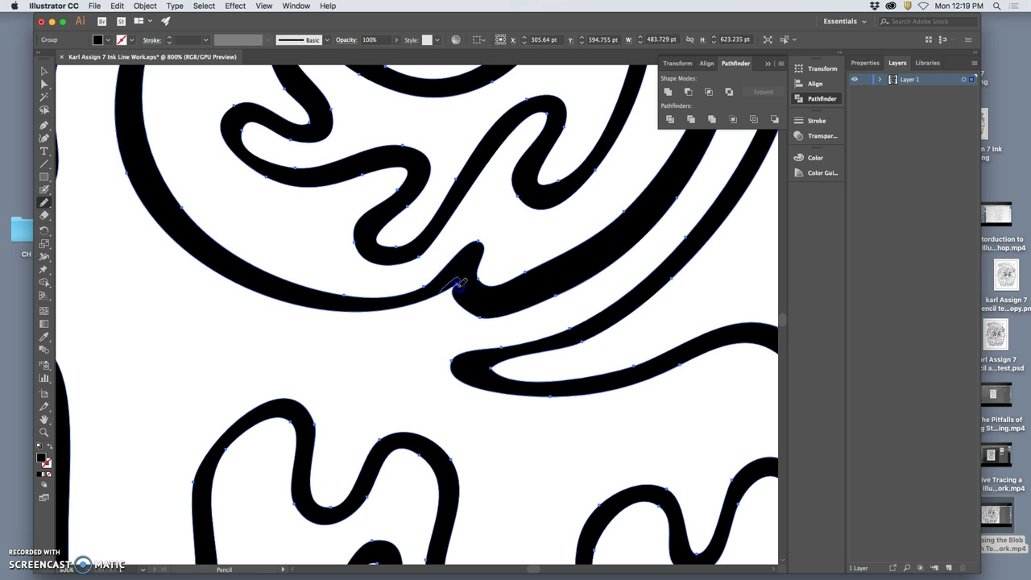
{"action": "left_click_drag", "start_coordinate": [464, 309], "coordinate": [483, 308]}
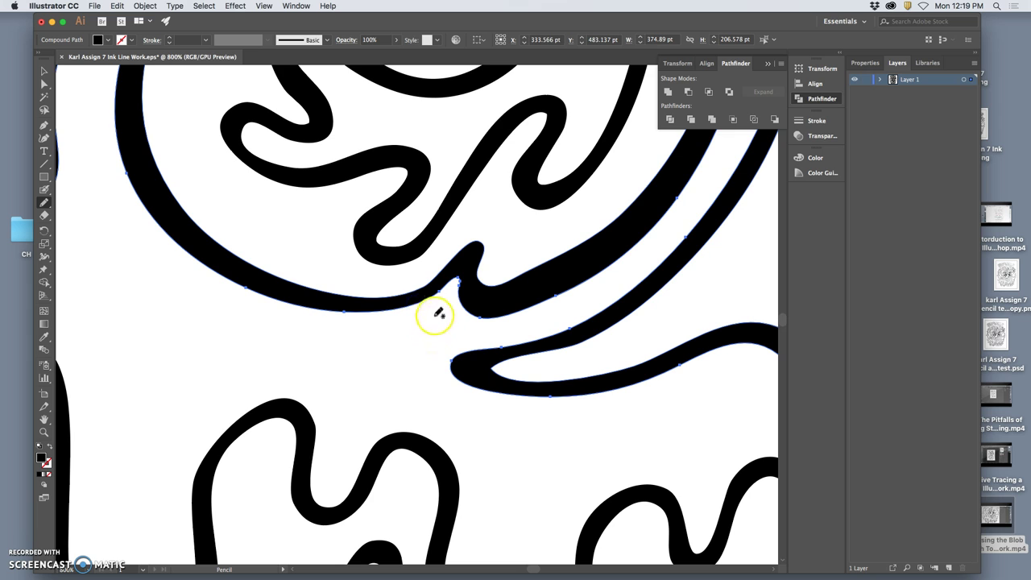
{"action": "mouse_move", "coordinate": [443, 290]}
{"action": "left_mouse_down"}
{"action": "mouse_move", "coordinate": [384, 315]}
{"action": "mouse_move", "coordinate": [402, 327]}
{"action": "left_mouse_up"}
{"action": "mouse_move", "coordinate": [502, 340]}
{"action": "left_mouse_down"}
{"action": "mouse_move", "coordinate": [583, 334]}
{"action": "mouse_move", "coordinate": [562, 374]}
{"action": "left_mouse_up"}
Step: Zoom out to view the whole WATER drawing on the artboard
{"action": "scroll", "coordinate": [555, 372], "scroll_direction": "up", "scroll_amount": 5}
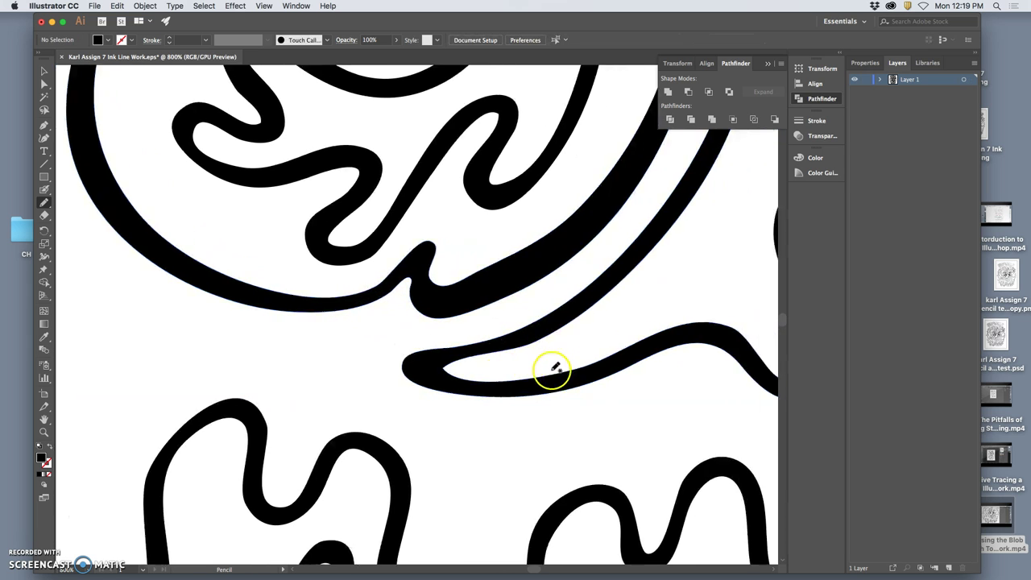
{"action": "scroll", "coordinate": [540, 368], "scroll_direction": "up", "scroll_amount": 10}
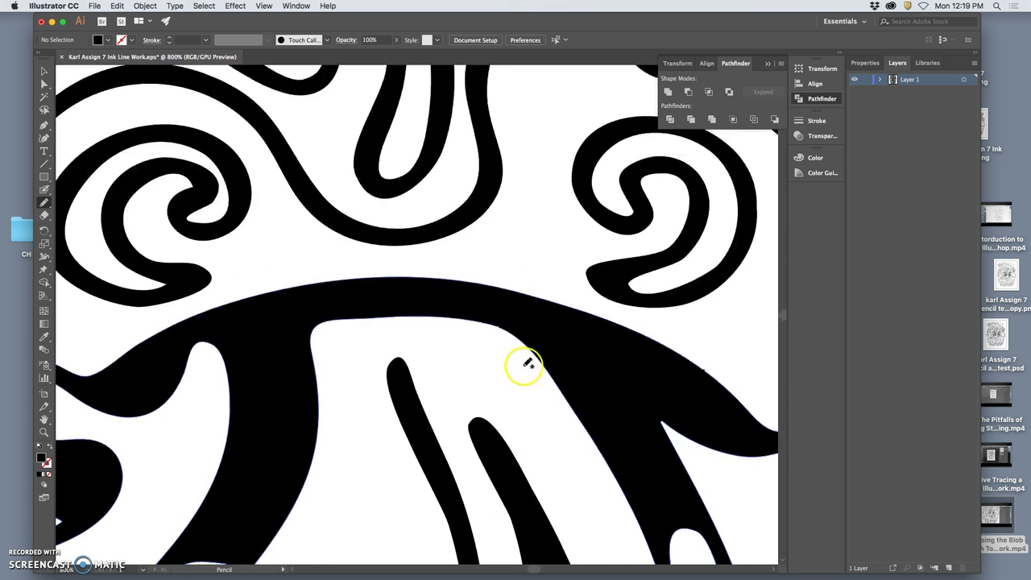
{"action": "scroll", "coordinate": [524, 364], "scroll_direction": "up", "scroll_amount": 3}
{"action": "scroll", "coordinate": [504, 360], "scroll_direction": "left", "scroll_amount": 10}
{"action": "scroll", "coordinate": [501, 359], "scroll_direction": "left", "scroll_amount": 2}
{"action": "scroll", "coordinate": [500, 359], "scroll_direction": "right", "scroll_amount": 10}
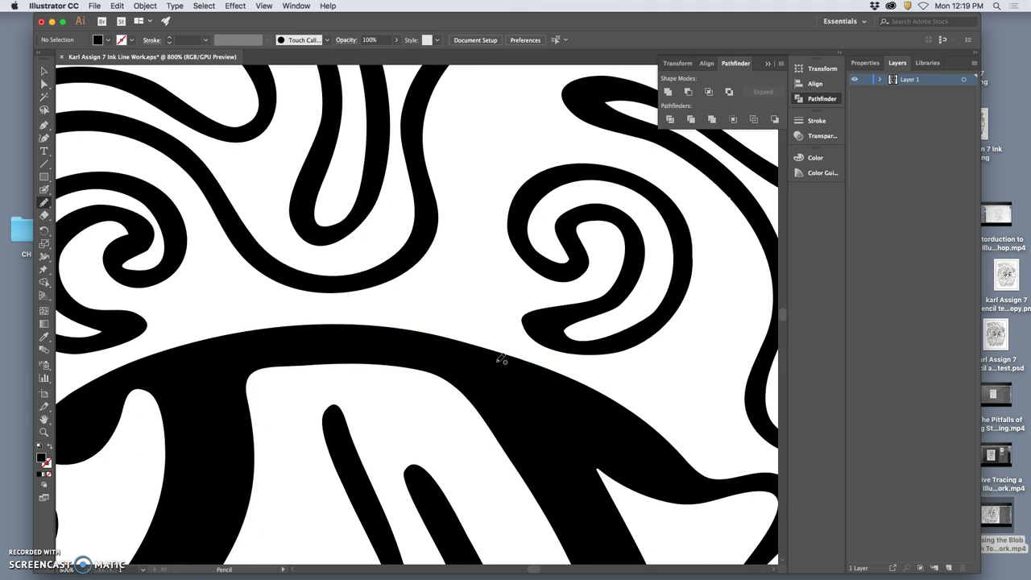
{"action": "scroll", "coordinate": [501, 359], "scroll_direction": "up", "scroll_amount": 5}
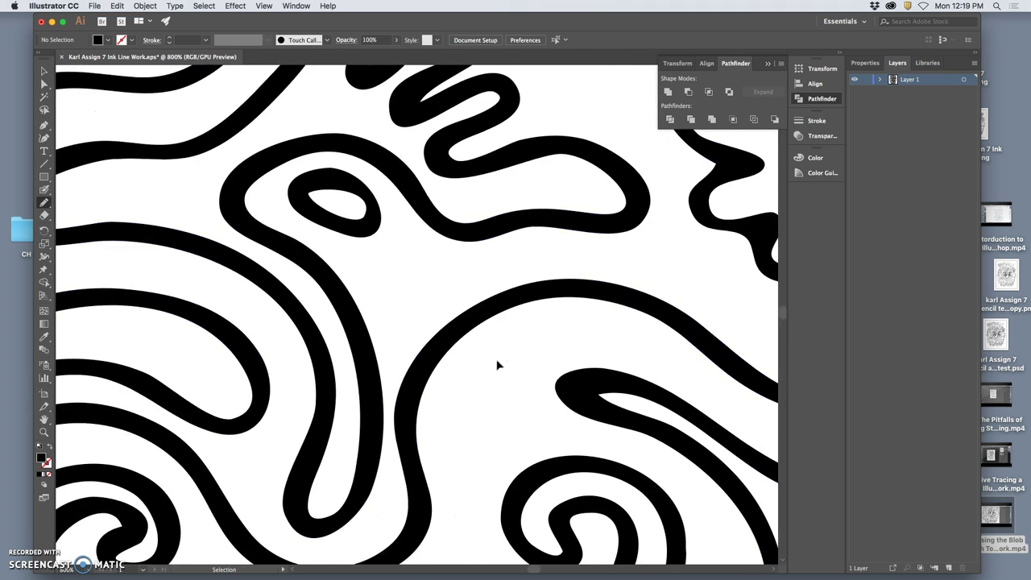
{"action": "scroll", "coordinate": [501, 359], "scroll_direction": "down", "scroll_amount": 15}
{"action": "left_click", "coordinate": [471, 356]}
{"action": "scroll", "coordinate": [471, 356], "scroll_direction": "left", "scroll_amount": 1}
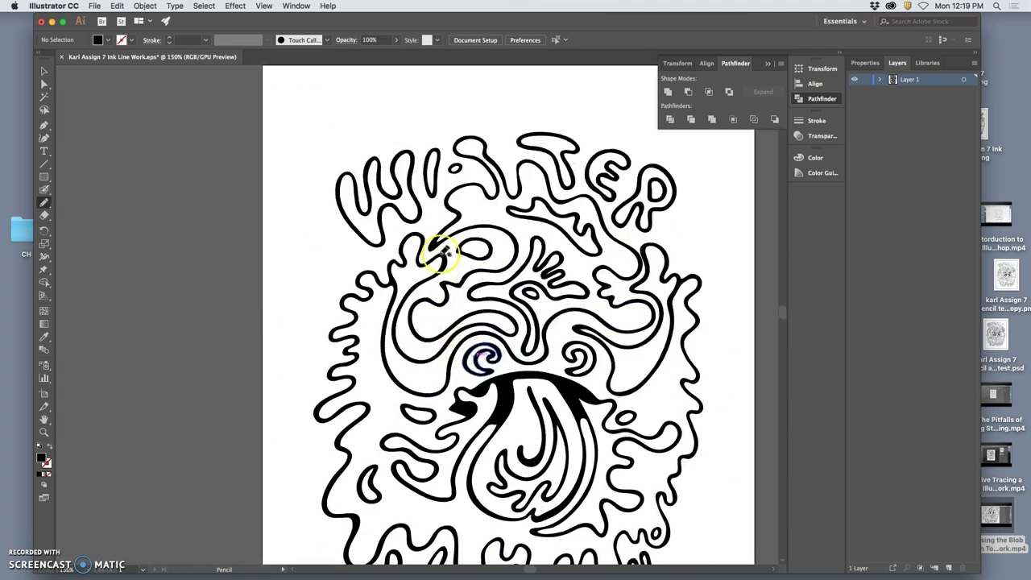
Step: Paint a squiggly test blob with the Blob Brush in the artboard's top-left corner
{"action": "left_click", "coordinate": [44, 189]}
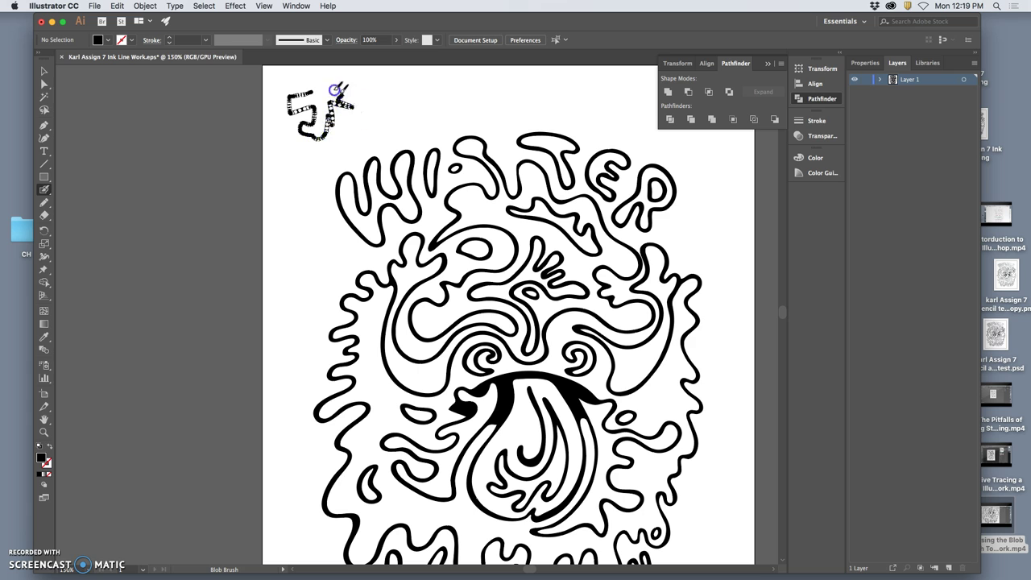
{"action": "left_click_drag", "start_coordinate": [312, 90], "coordinate": [314, 143]}
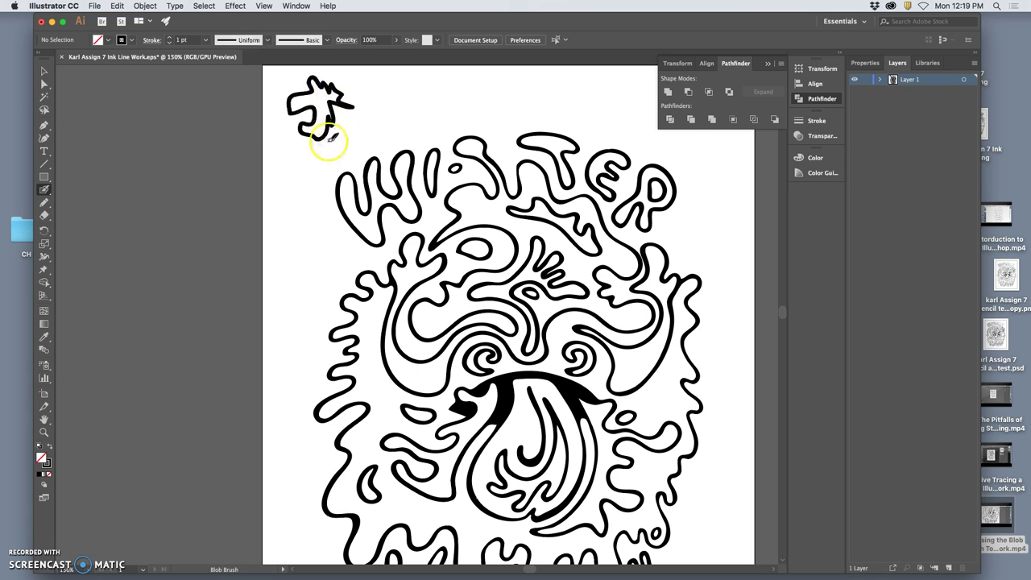
Step: Select the new test blob and zoom in close on it
{"action": "left_click", "coordinate": [44, 71]}
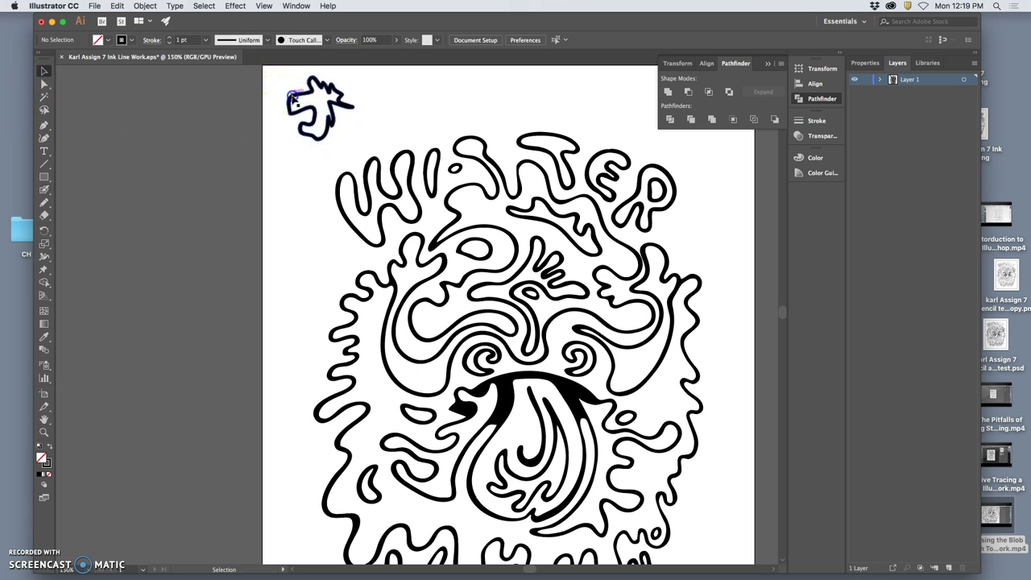
{"action": "left_click", "coordinate": [316, 133]}
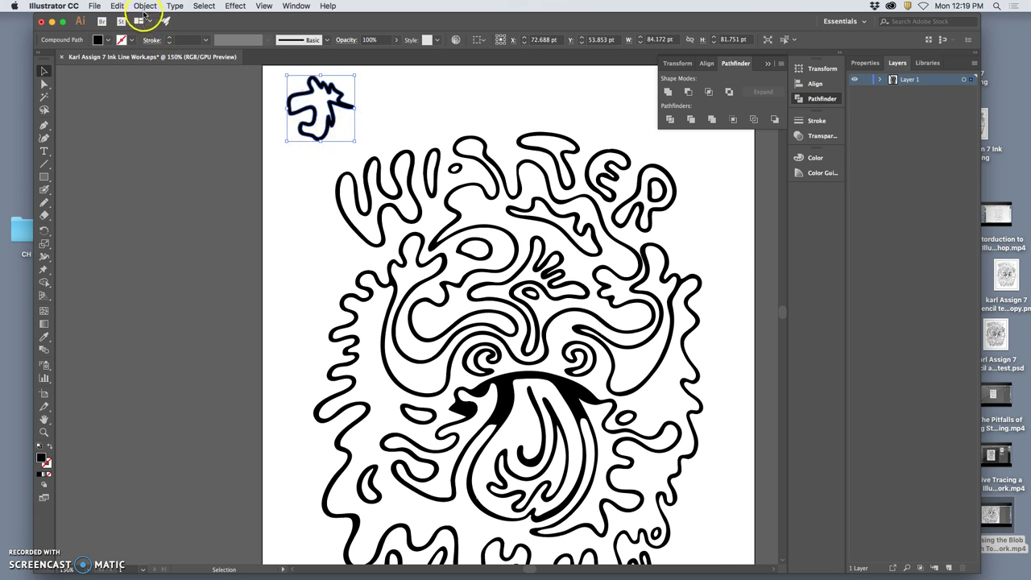
{"action": "key", "text": "super+equal"}
{"action": "key", "text": "super+equal"}
{"action": "key", "text": "super+equal"}
{"action": "key", "text": "super+equal"}
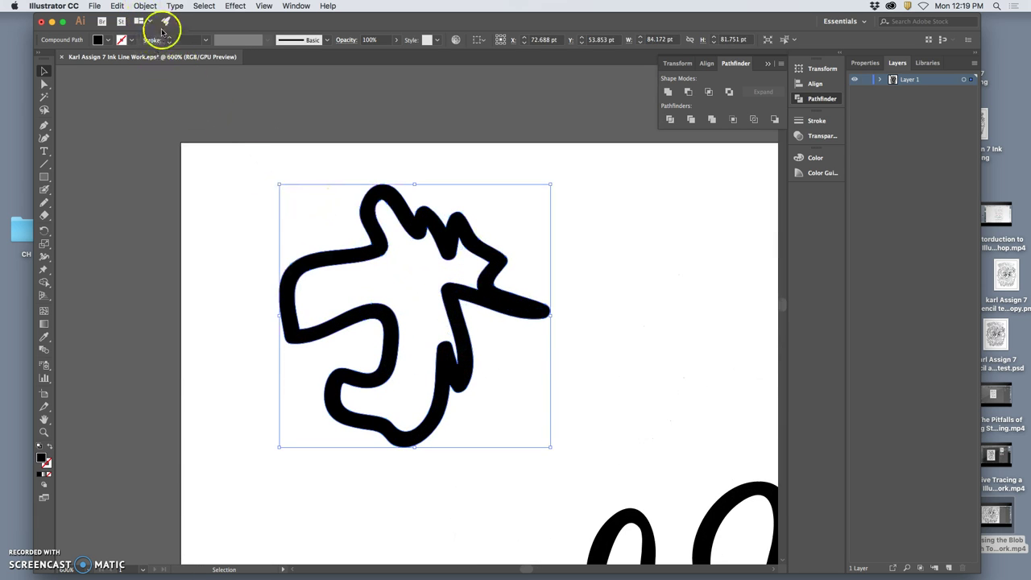
Step: Preview Simplify on the blob at 92% curve precision and 164° angle threshold
{"action": "left_click", "coordinate": [145, 6]}
{"action": "mouse_move", "coordinate": [221, 235]}
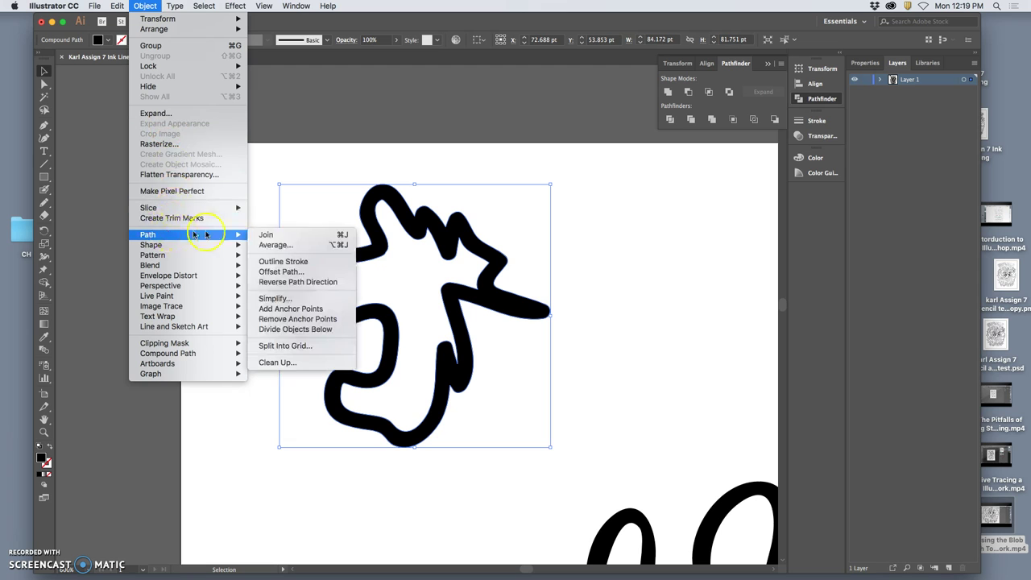
{"action": "left_click", "coordinate": [275, 298]}
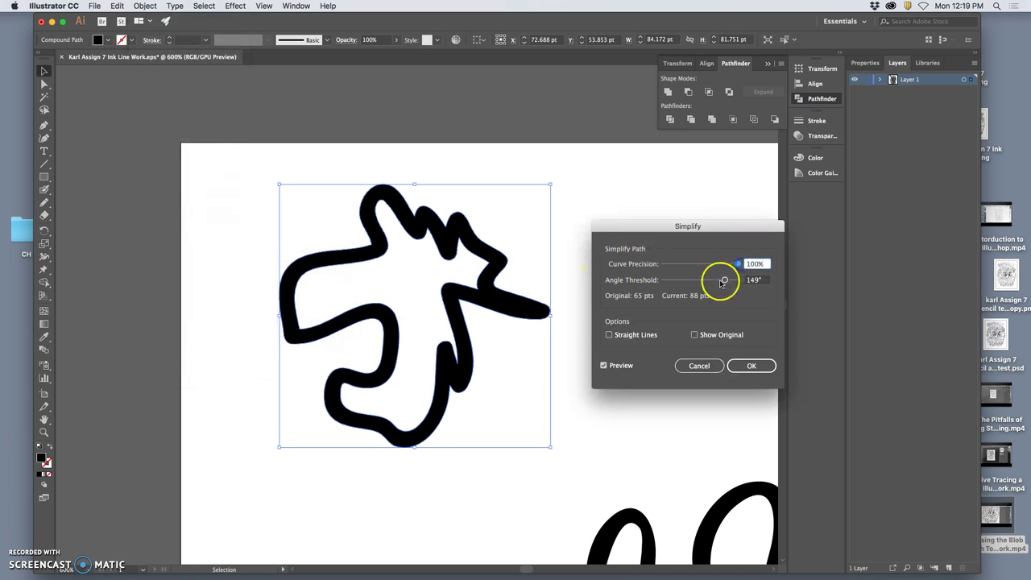
{"action": "left_click_drag", "start_coordinate": [721, 280], "coordinate": [753, 280]}
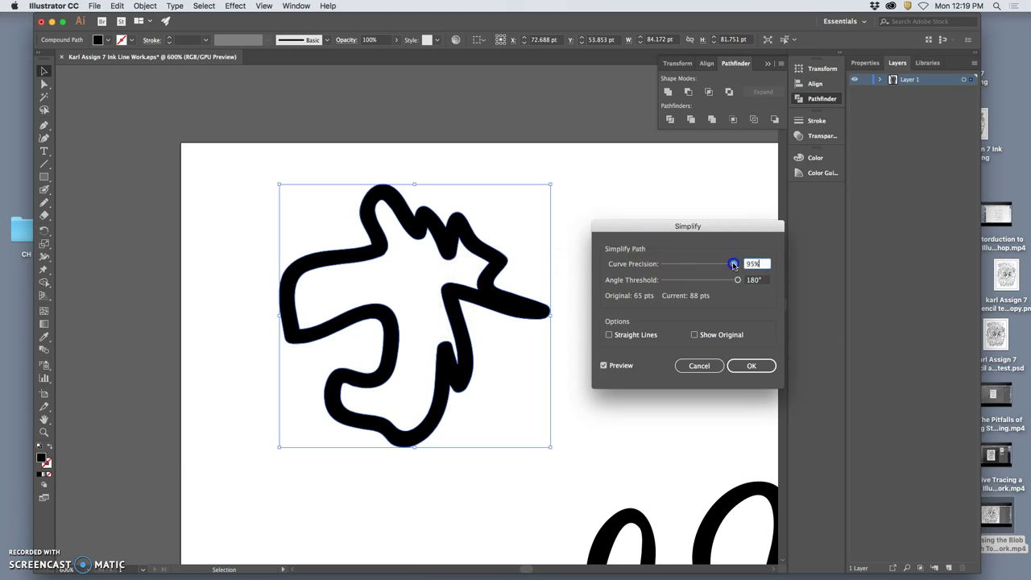
{"action": "mouse_move", "coordinate": [732, 264]}
{"action": "left_mouse_down"}
{"action": "mouse_move", "coordinate": [733, 282]}
{"action": "mouse_move", "coordinate": [717, 264]}
{"action": "left_mouse_up"}
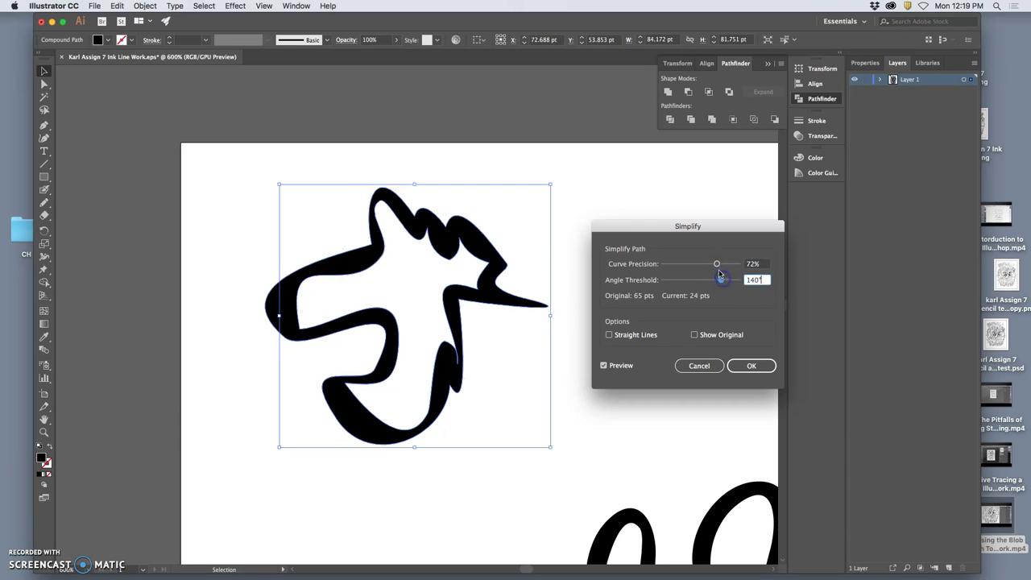
{"action": "left_click_drag", "start_coordinate": [722, 266], "coordinate": [725, 266]}
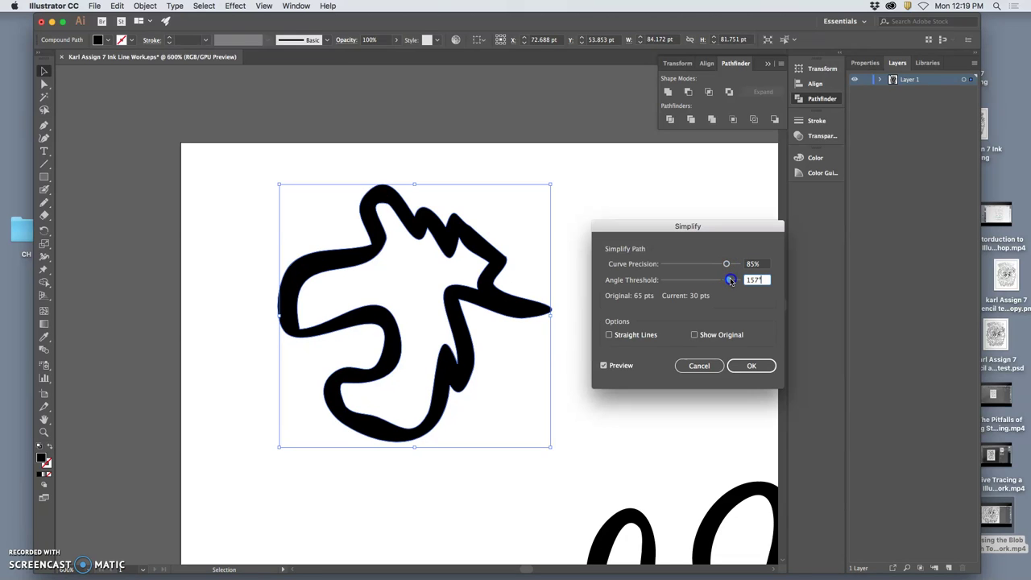
{"action": "left_click_drag", "start_coordinate": [726, 264], "coordinate": [730, 267]}
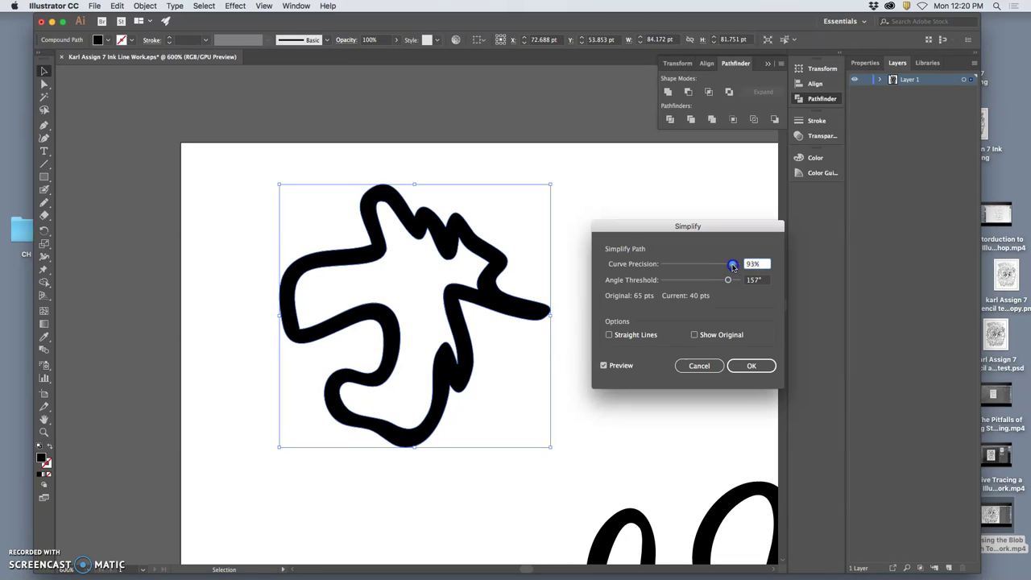
{"action": "left_click_drag", "start_coordinate": [732, 266], "coordinate": [731, 266]}
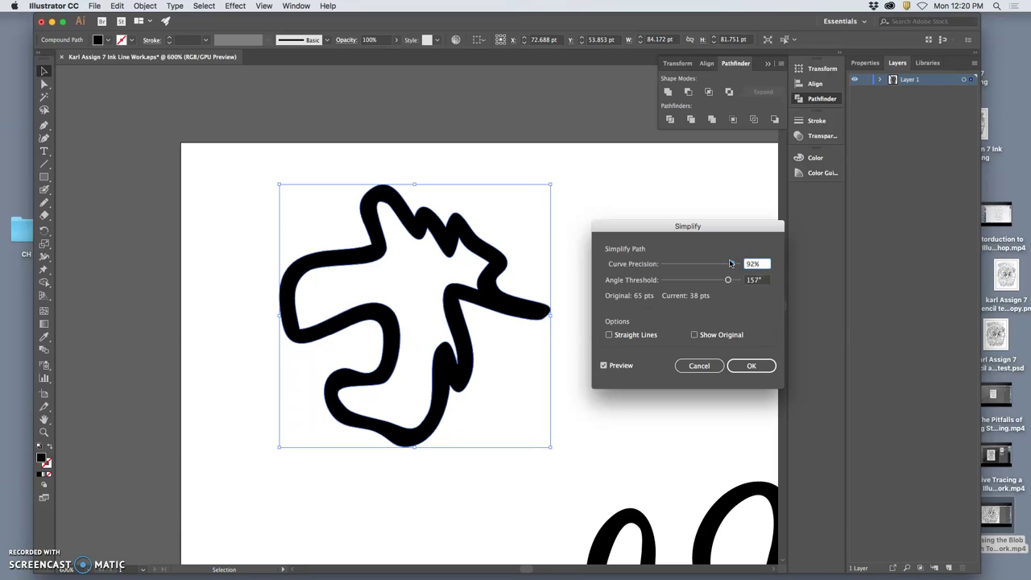
{"action": "left_click_drag", "start_coordinate": [728, 280], "coordinate": [731, 280]}
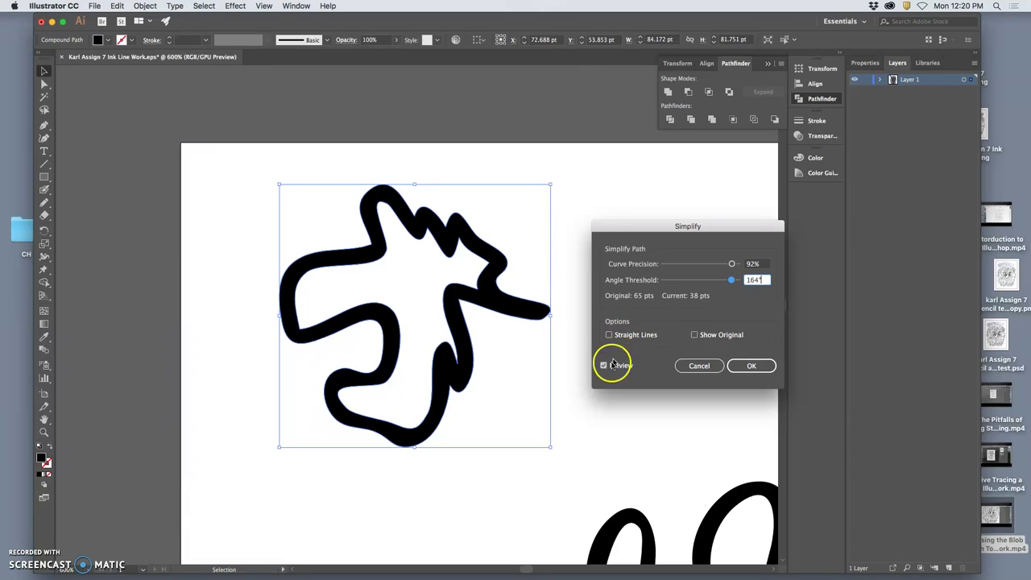
Step: Apply Simplify with Straight Lines at a 0° angle threshold, then deselect the blob
{"action": "left_click", "coordinate": [695, 336]}
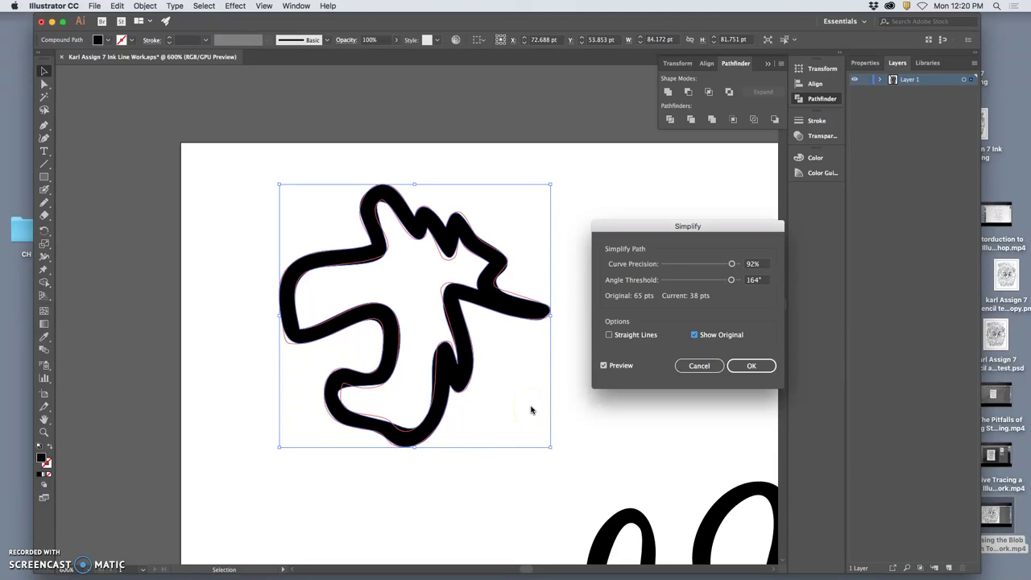
{"action": "left_click", "coordinate": [695, 336]}
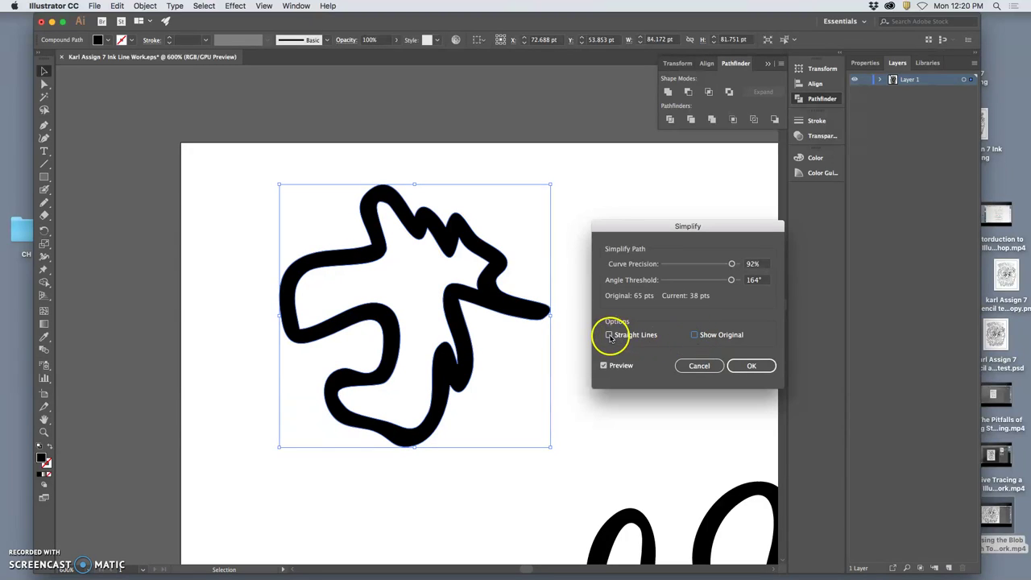
{"action": "left_click", "coordinate": [610, 336]}
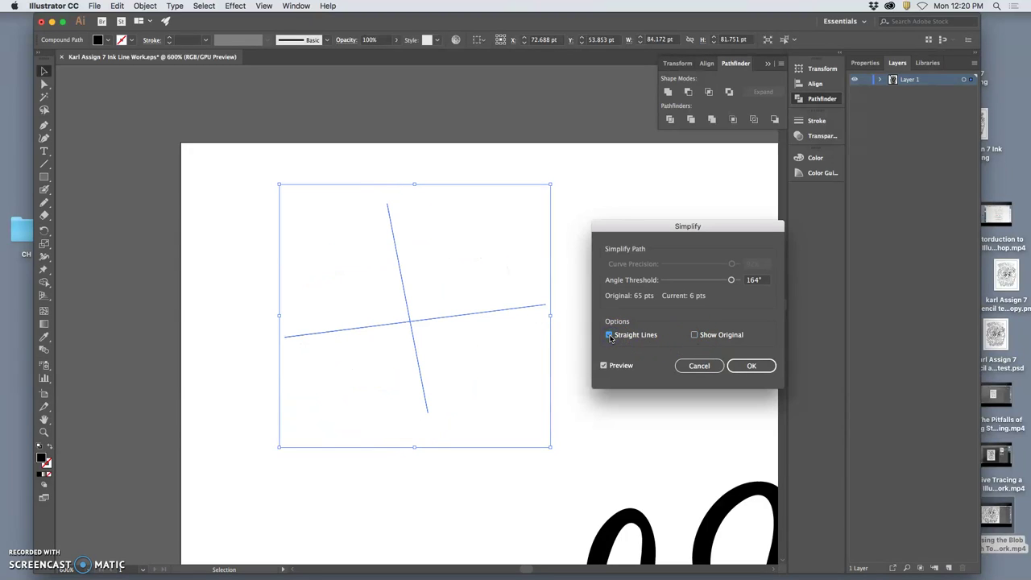
{"action": "left_click", "coordinate": [610, 336]}
{"action": "left_click", "coordinate": [610, 336]}
{"action": "left_click", "coordinate": [610, 336]}
{"action": "left_click", "coordinate": [610, 336]}
{"action": "left_click_drag", "start_coordinate": [730, 279], "coordinate": [636, 281]}
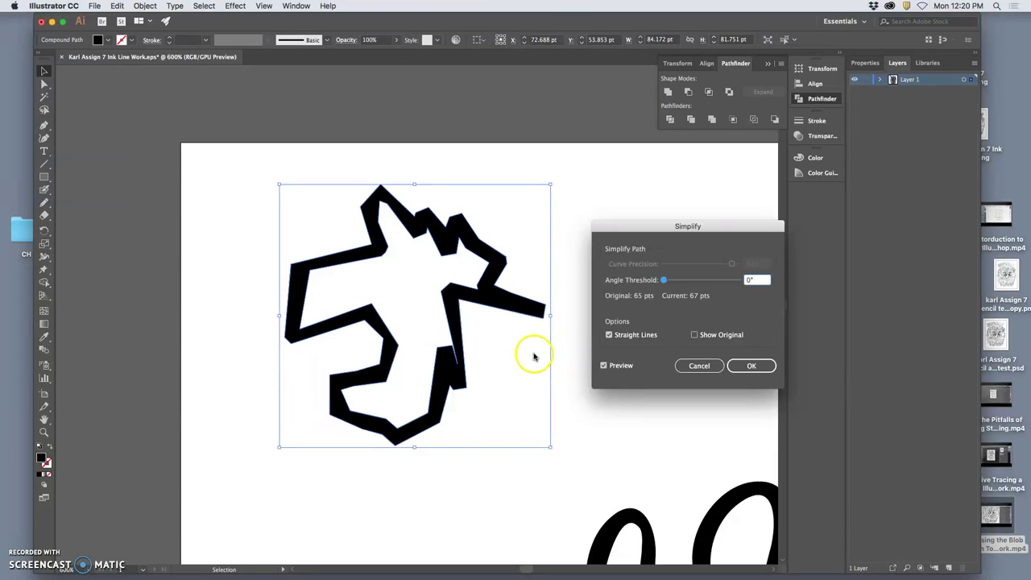
{"action": "left_click", "coordinate": [750, 366]}
{"action": "left_click", "coordinate": [570, 356]}
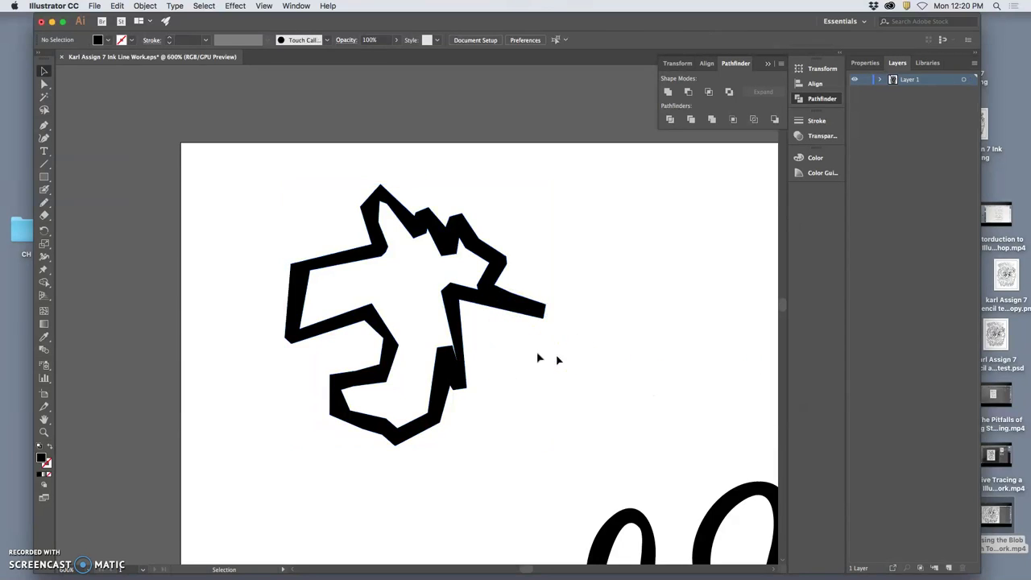
Step: Cancel the revert to saved and redo Simplify on the test blob
{"action": "left_click", "coordinate": [376, 362]}
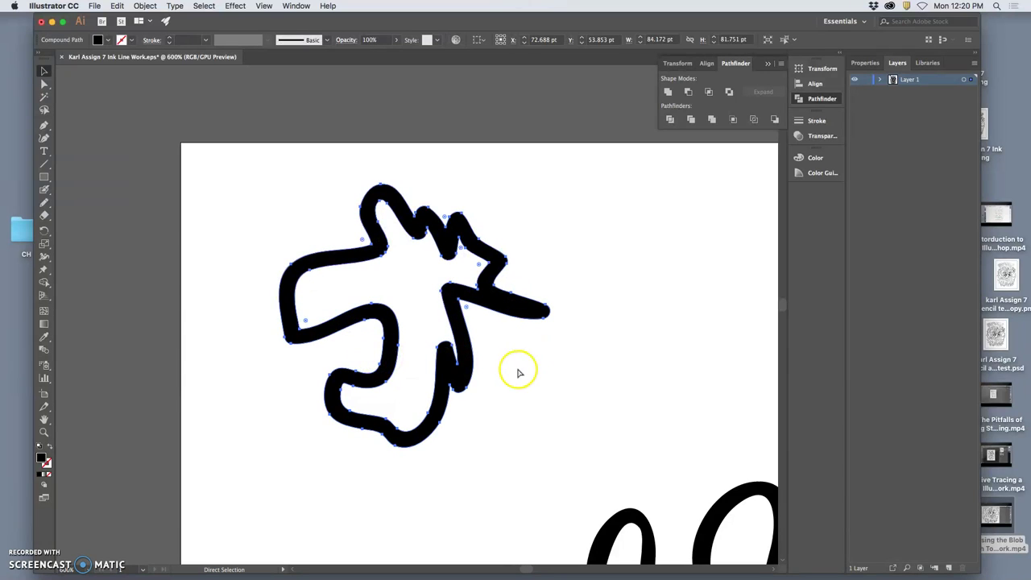
{"action": "key", "text": "v"}
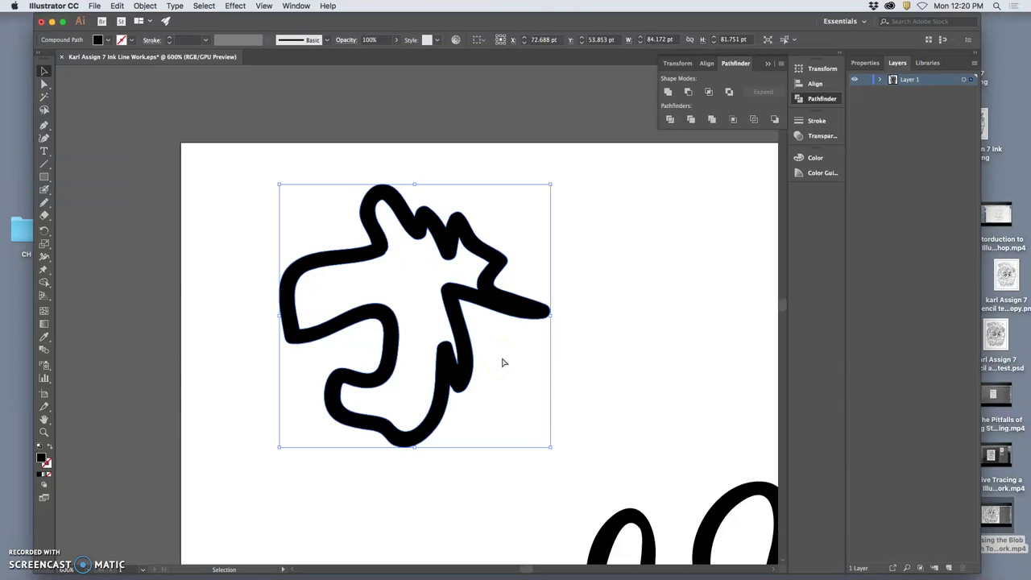
{"action": "key", "text": "F12"}
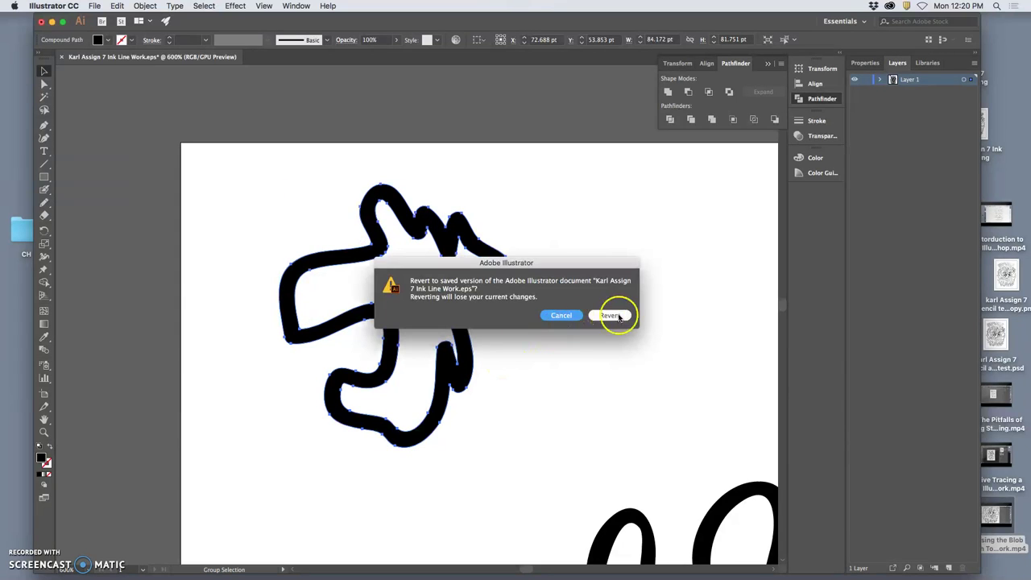
{"action": "left_click", "coordinate": [559, 315]}
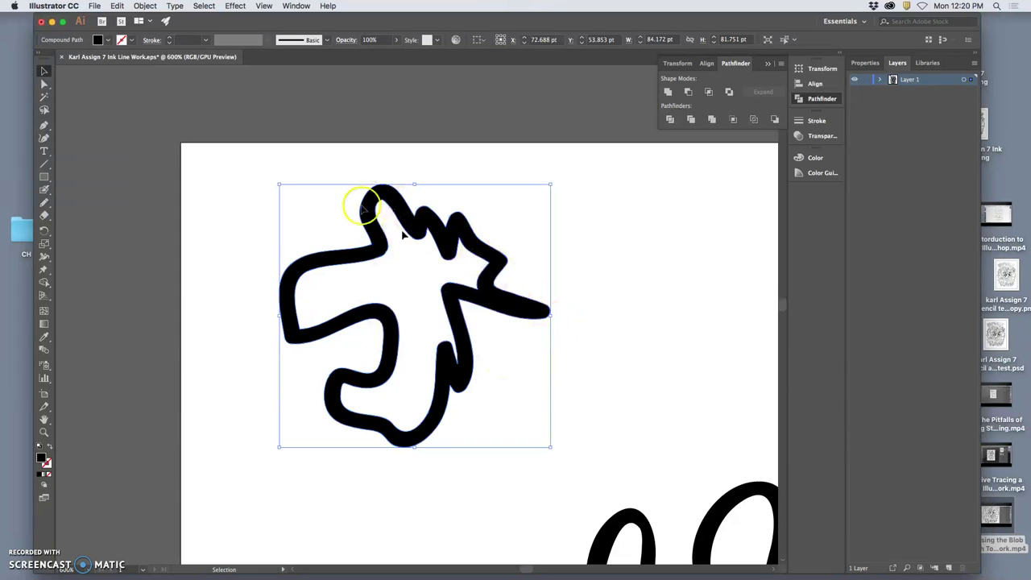
{"action": "left_click", "coordinate": [117, 6]}
{"action": "left_click", "coordinate": [129, 29]}
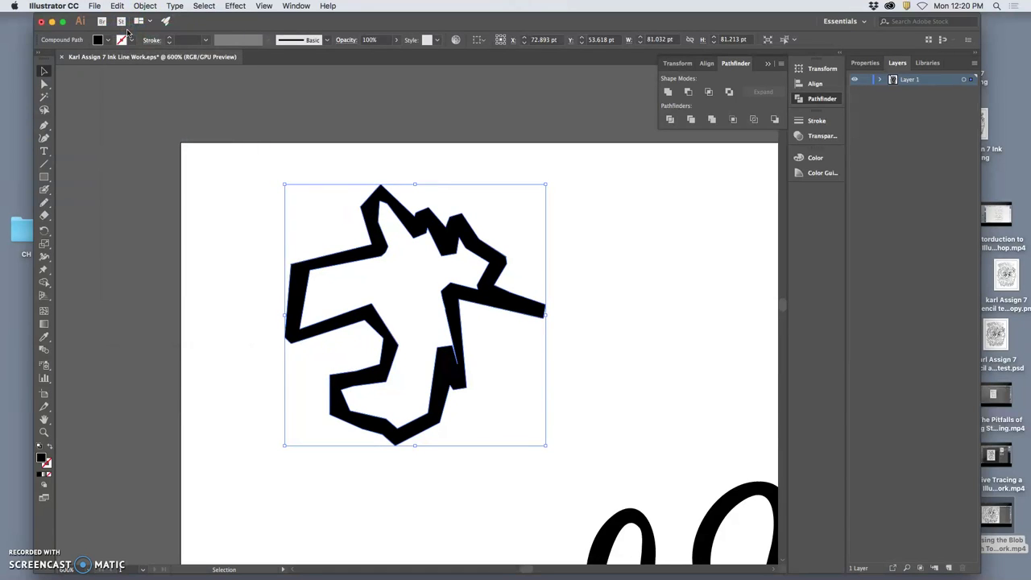
Step: Delete the angular test shape with Direct Selection and zoom out from the artwork
{"action": "left_click", "coordinate": [43, 83]}
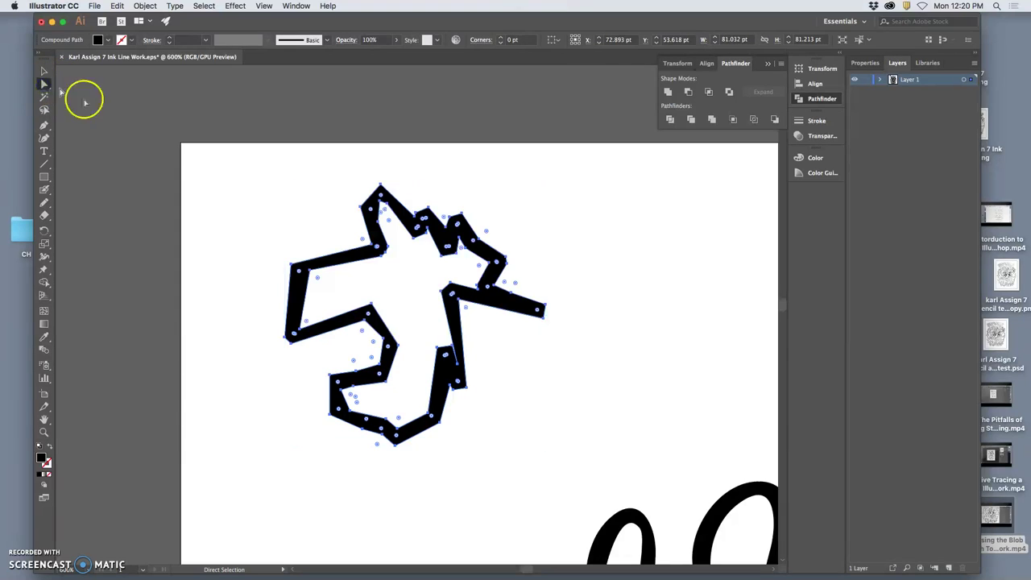
{"action": "key", "text": "Delete"}
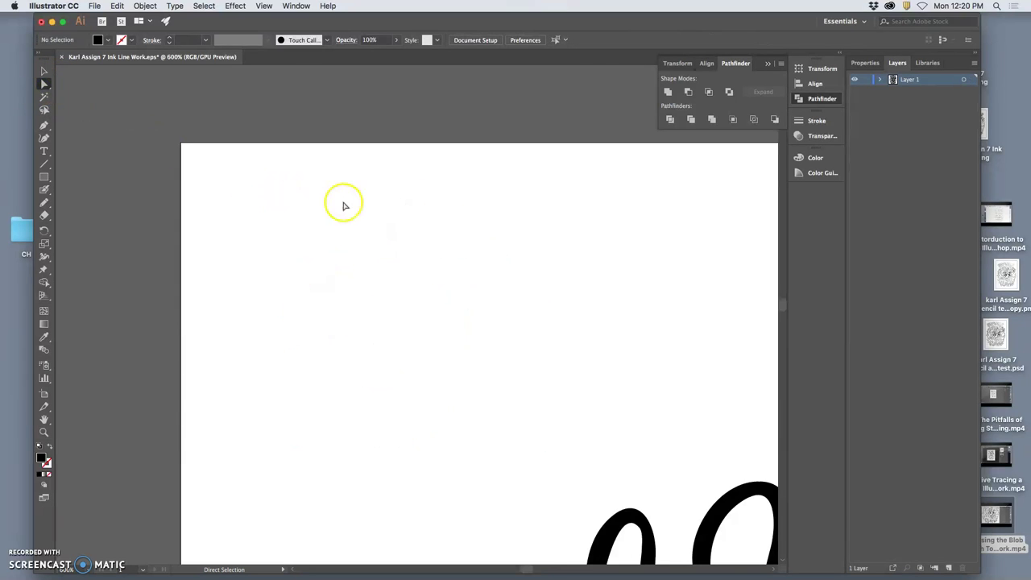
{"action": "key", "text": "super+minus"}
{"action": "key", "text": "super+minus"}
{"action": "key", "text": "super+minus"}
{"action": "key", "text": "super+minus"}
{"action": "key", "text": "super+minus"}
{"action": "key", "text": "super+minus"}
{"action": "scroll", "coordinate": [460, 223], "scroll_direction": "down", "scroll_amount": 2}
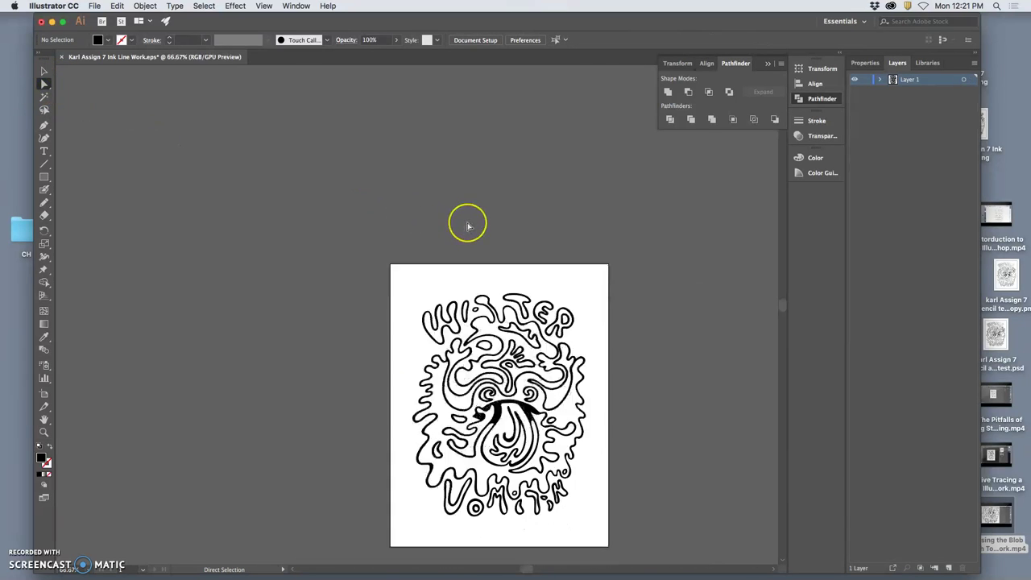
{"action": "scroll", "coordinate": [463, 222], "scroll_direction": "right", "scroll_amount": 3}
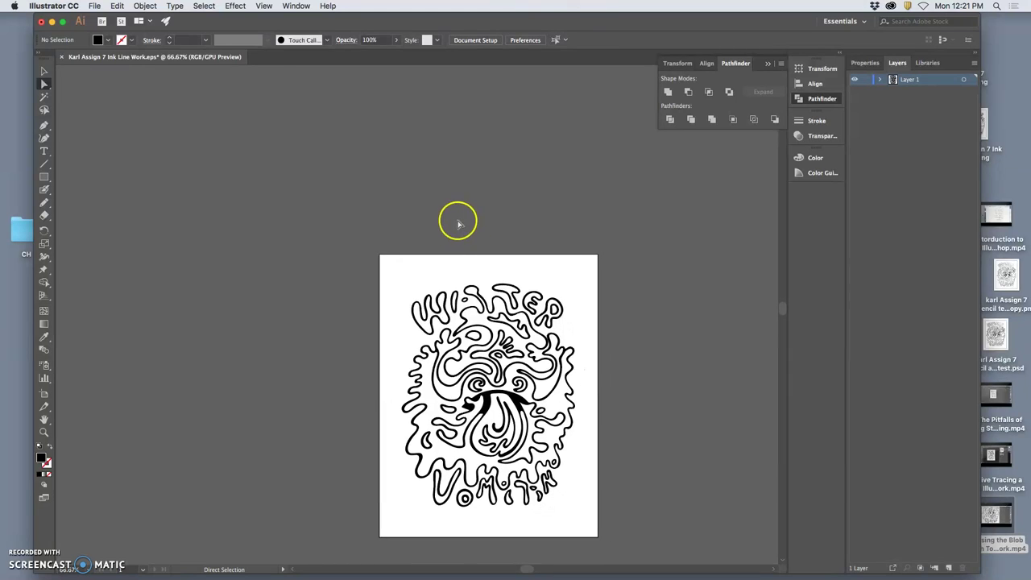
Step: Save the WATER VOMIT line art file and minimise the Illustrator window
{"action": "left_click", "coordinate": [94, 5]}
{"action": "left_click", "coordinate": [126, 84]}
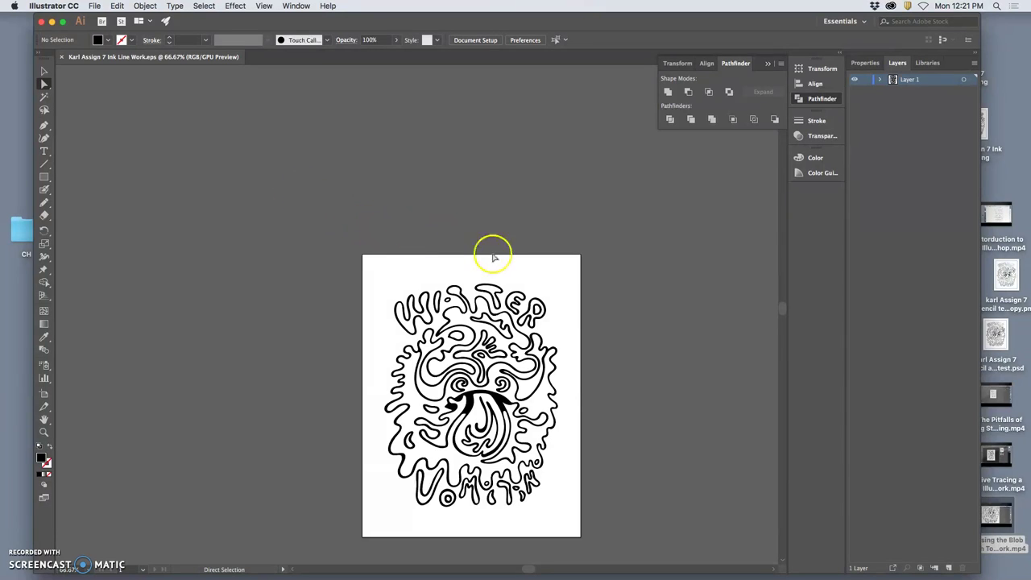
{"action": "scroll", "coordinate": [508, 279], "scroll_direction": "down", "scroll_amount": 5}
{"action": "scroll", "coordinate": [508, 279], "scroll_direction": "right", "scroll_amount": 2}
{"action": "scroll", "coordinate": [510, 279], "scroll_direction": "up", "scroll_amount": 2}
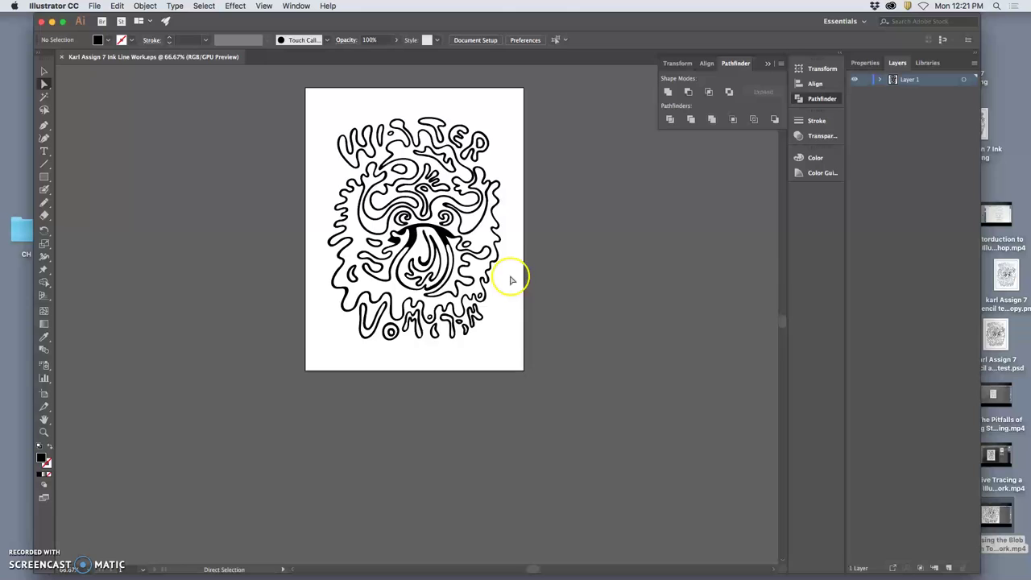
{"action": "left_click", "coordinate": [52, 22]}
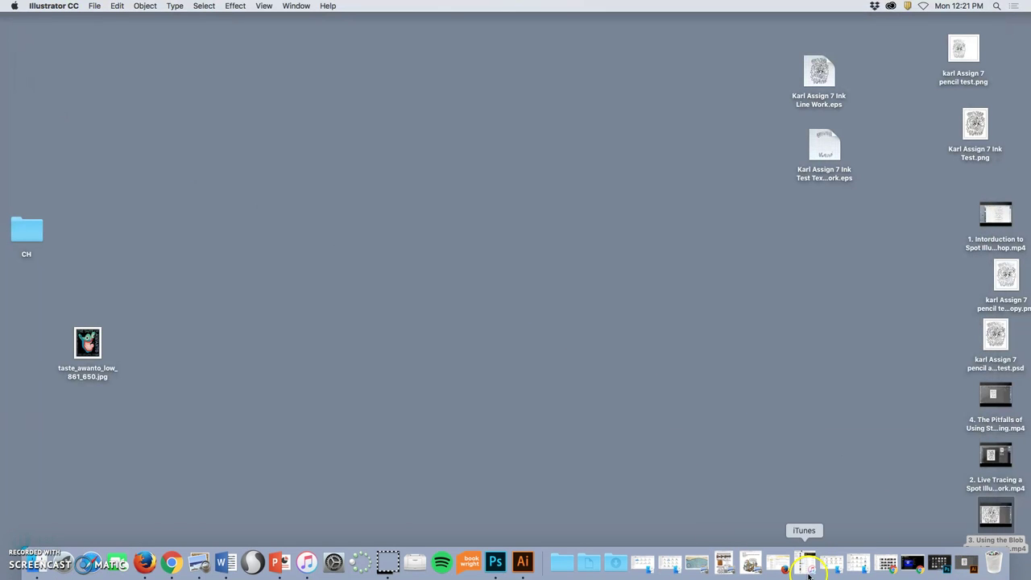
Step: Open the Nicomon Evolution Breakdown PDF from Downloads in a smaller Preview window
{"action": "left_click", "coordinate": [611, 567]}
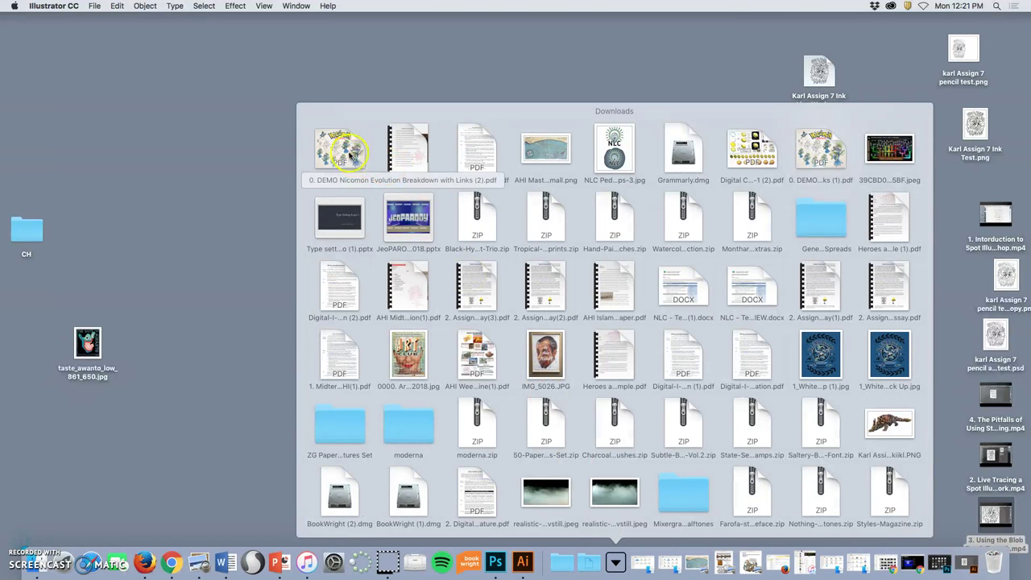
{"action": "left_click", "coordinate": [344, 150]}
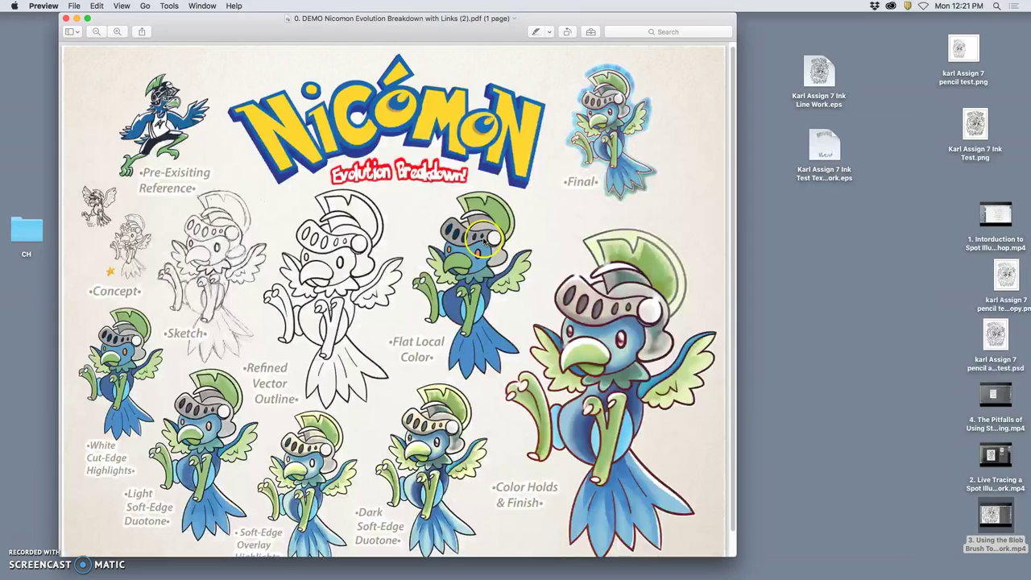
{"action": "left_click_drag", "start_coordinate": [732, 554], "coordinate": [507, 346]}
{"action": "left_click", "coordinate": [257, 185]}
{"action": "scroll", "coordinate": [326, 163], "scroll_direction": "up", "scroll_amount": 1}
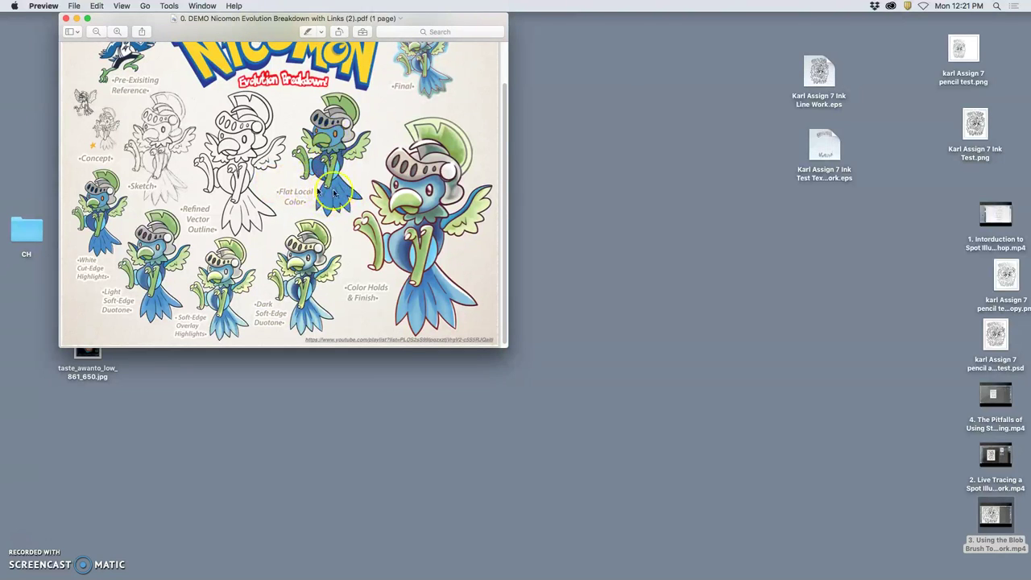
{"action": "left_click", "coordinate": [1012, 504]}
{"action": "left_click", "coordinate": [944, 349]}
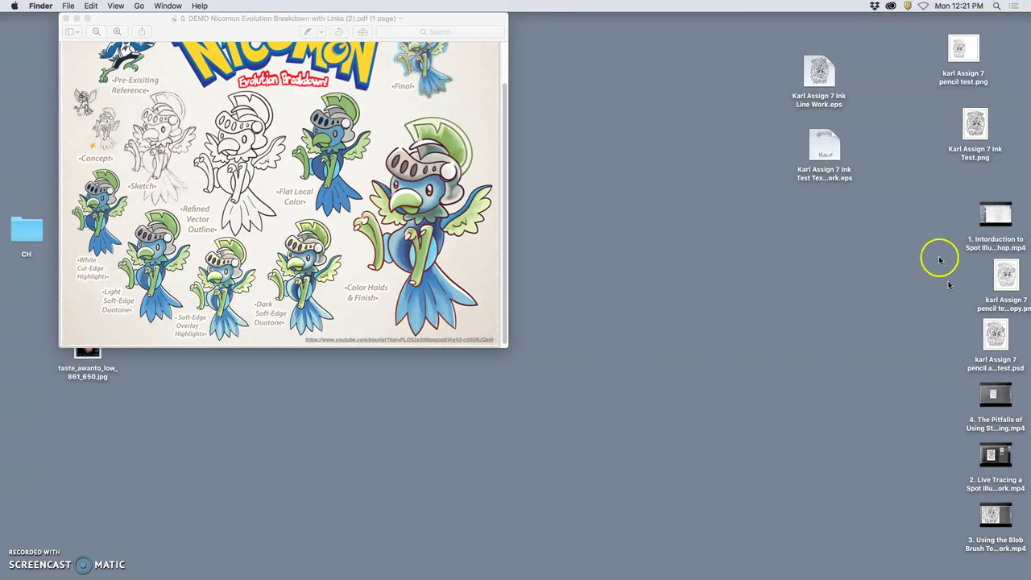
{"action": "right_click", "coordinate": [818, 72]}
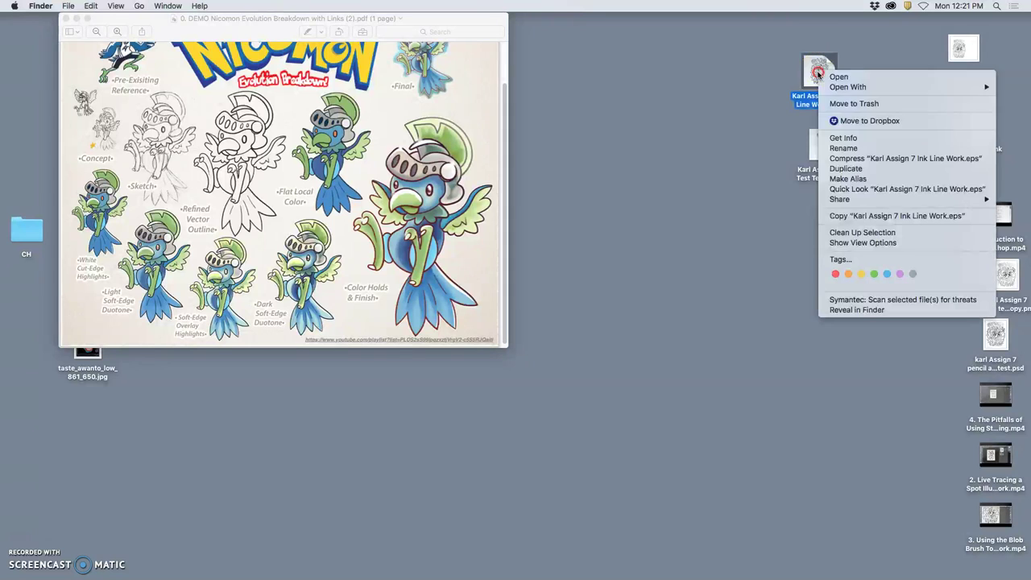
{"action": "mouse_move", "coordinate": [838, 94]}
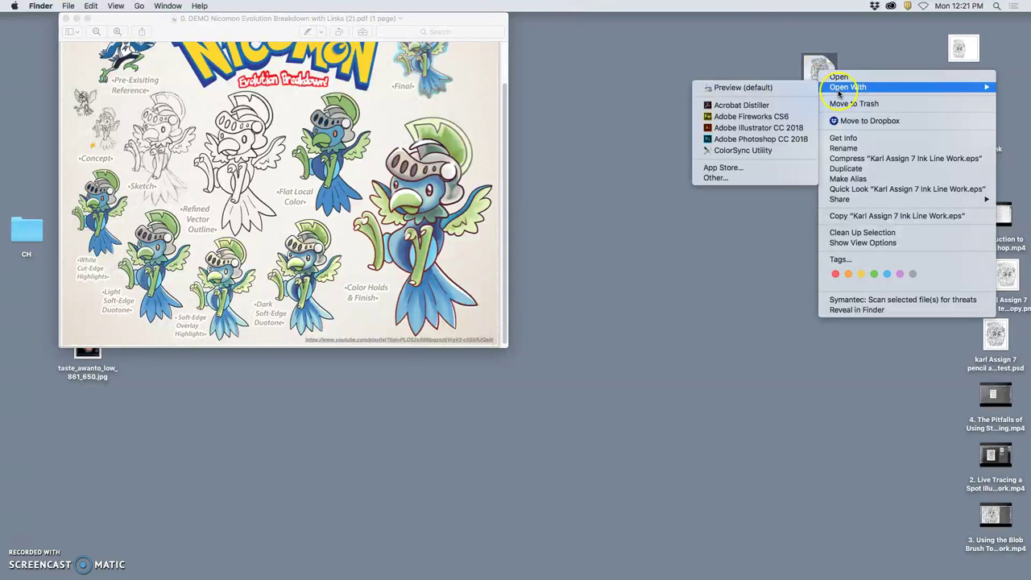
{"action": "left_click", "coordinate": [795, 139]}
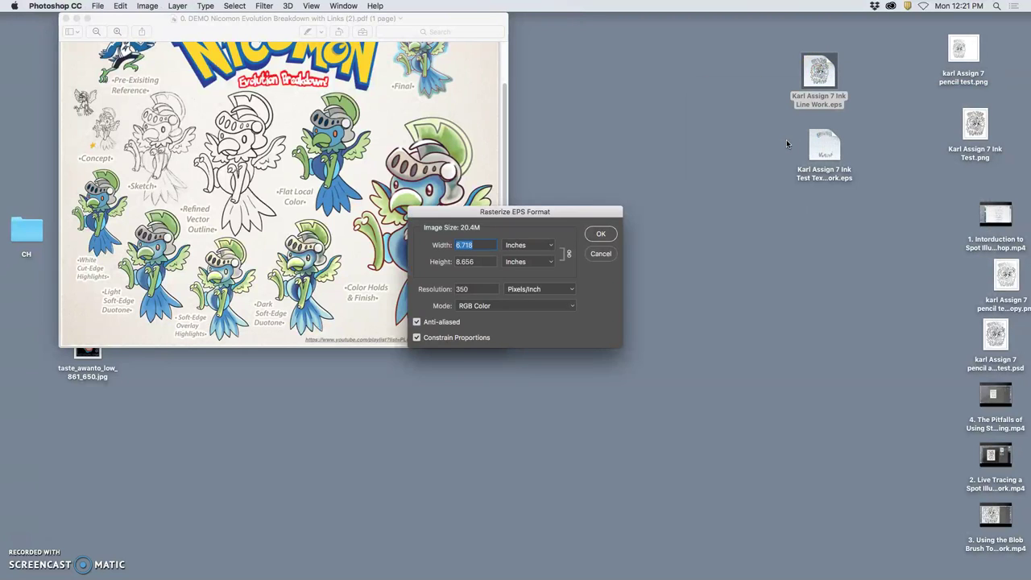
{"action": "left_click", "coordinate": [596, 254]}
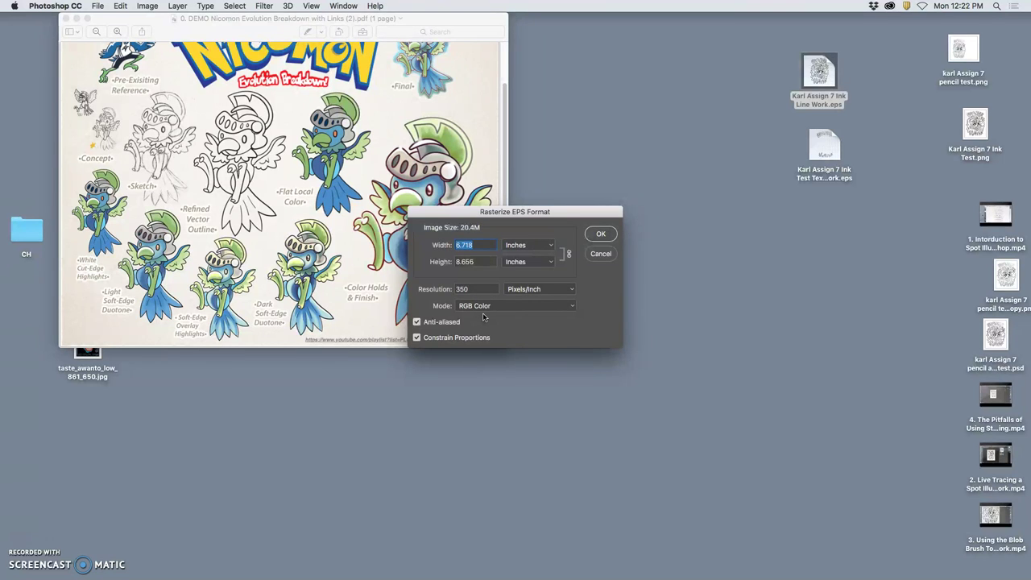
{"action": "left_click", "coordinate": [601, 254]}
Step: Create a new blank Photoshop document using the 18 x 24 in Custom preset
{"action": "mouse_move", "coordinate": [567, 574]}
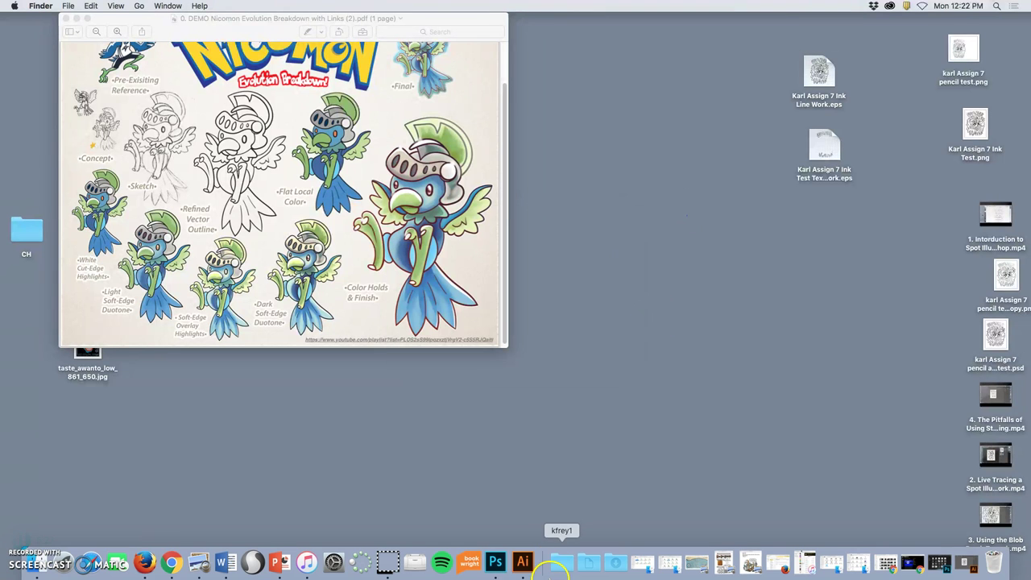
{"action": "left_click", "coordinate": [491, 564]}
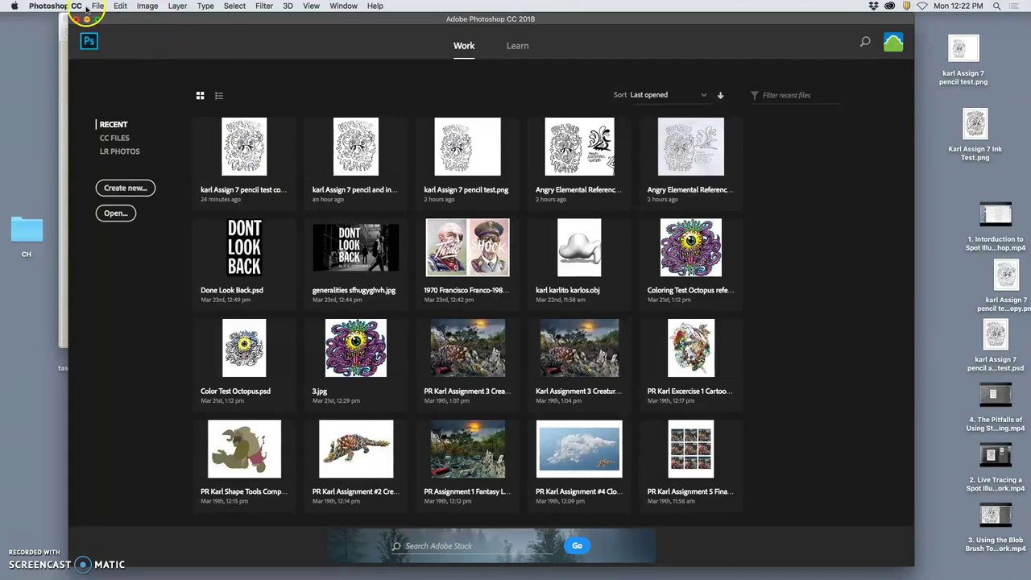
{"action": "left_click", "coordinate": [96, 6]}
{"action": "left_click", "coordinate": [507, 286]}
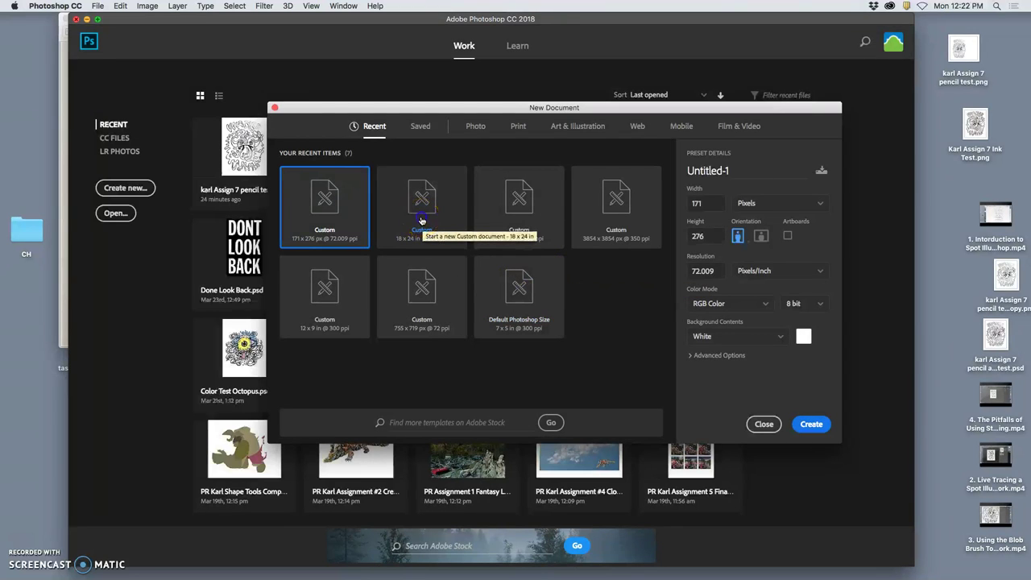
{"action": "left_click", "coordinate": [421, 220]}
{"action": "left_click", "coordinate": [812, 425]}
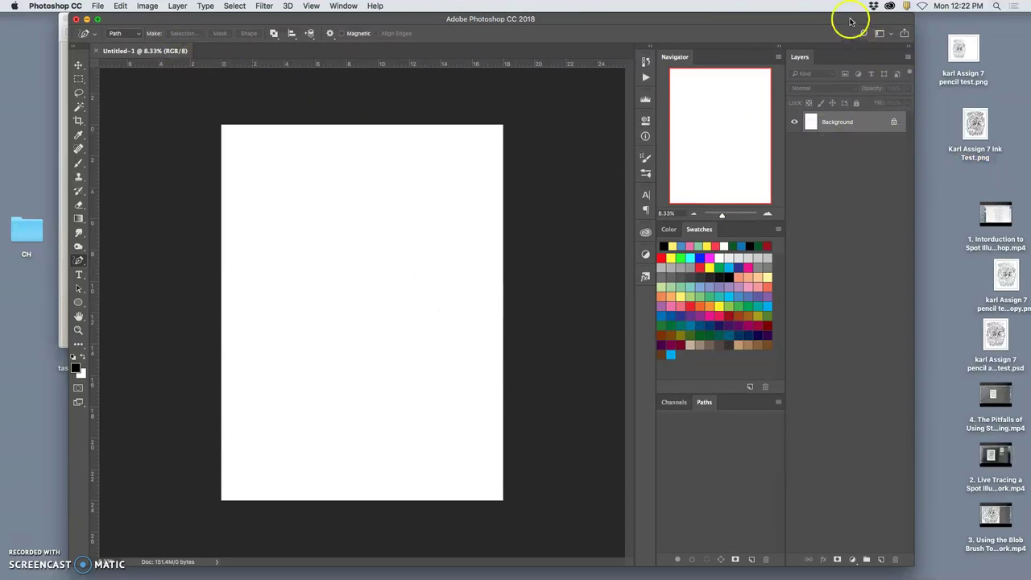
Step: Show the Get Info window for the ink line-work EPS file on the desktop
{"action": "left_click_drag", "start_coordinate": [854, 17], "coordinate": [718, 24]}
{"action": "left_click_drag", "start_coordinate": [836, 72], "coordinate": [876, 88]}
{"action": "right_click", "coordinate": [877, 92]}
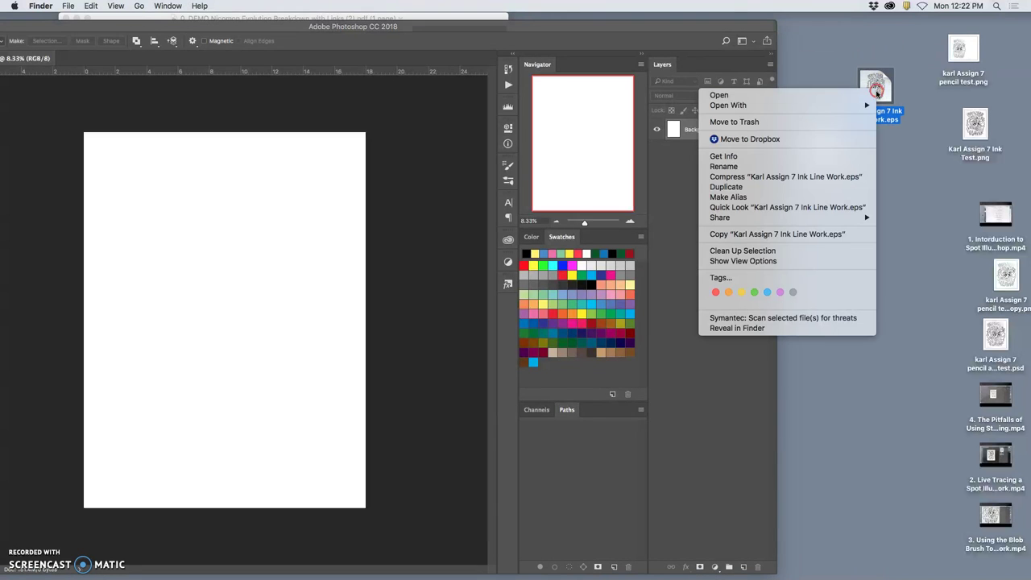
{"action": "left_click", "coordinate": [796, 156]}
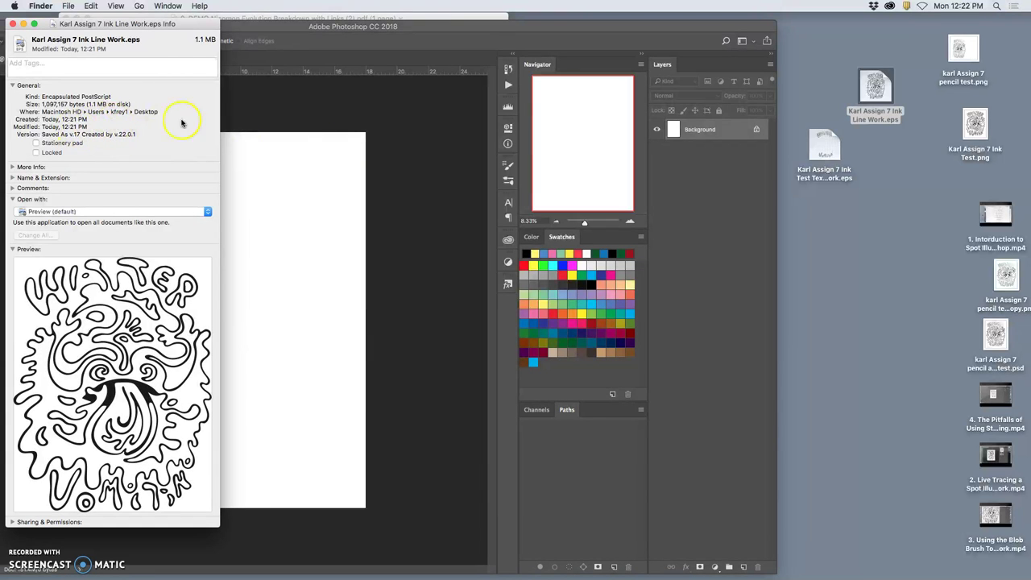
Step: Drag the ink line-work EPS onto the 18 x 24 in canvas and scale it to about 156%
{"action": "left_click", "coordinate": [11, 23]}
{"action": "left_click", "coordinate": [466, 33]}
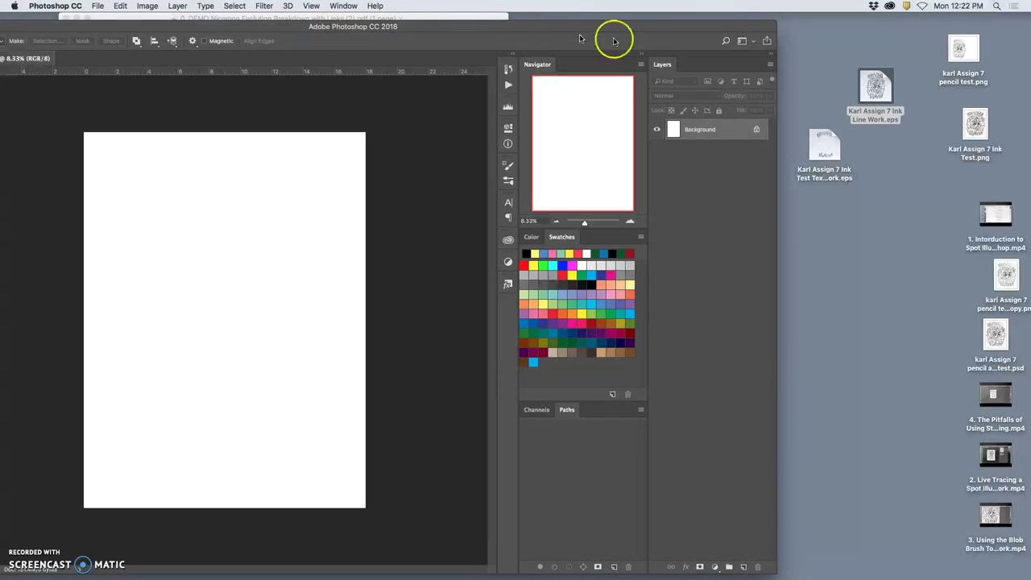
{"action": "mouse_move", "coordinate": [869, 85]}
{"action": "left_mouse_down"}
{"action": "mouse_move", "coordinate": [686, 185]}
{"action": "mouse_move", "coordinate": [274, 238]}
{"action": "left_mouse_up"}
{"action": "left_click_drag", "start_coordinate": [276, 26], "coordinate": [496, 18]}
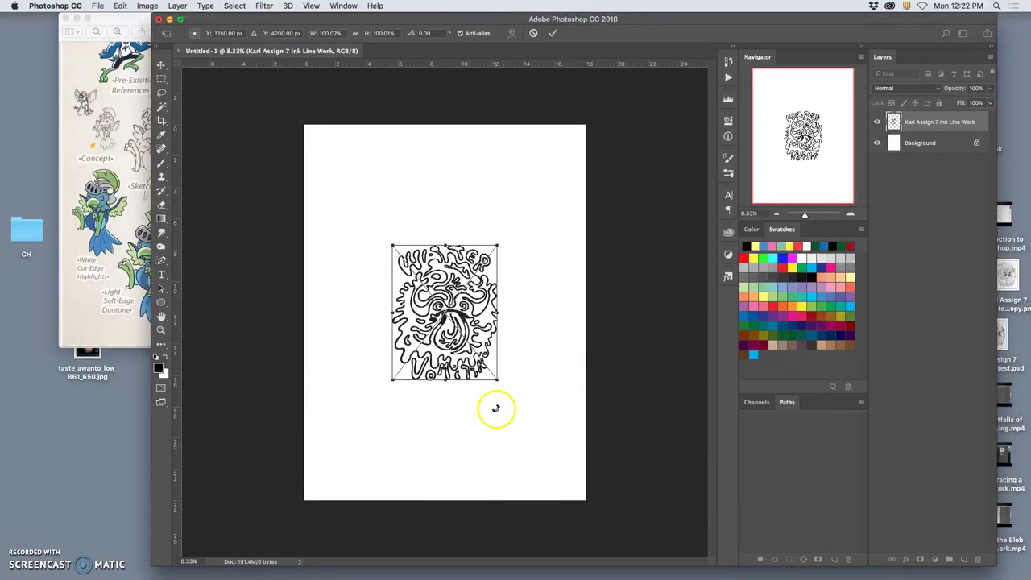
{"action": "left_click_drag", "start_coordinate": [494, 380], "coordinate": [531, 413]}
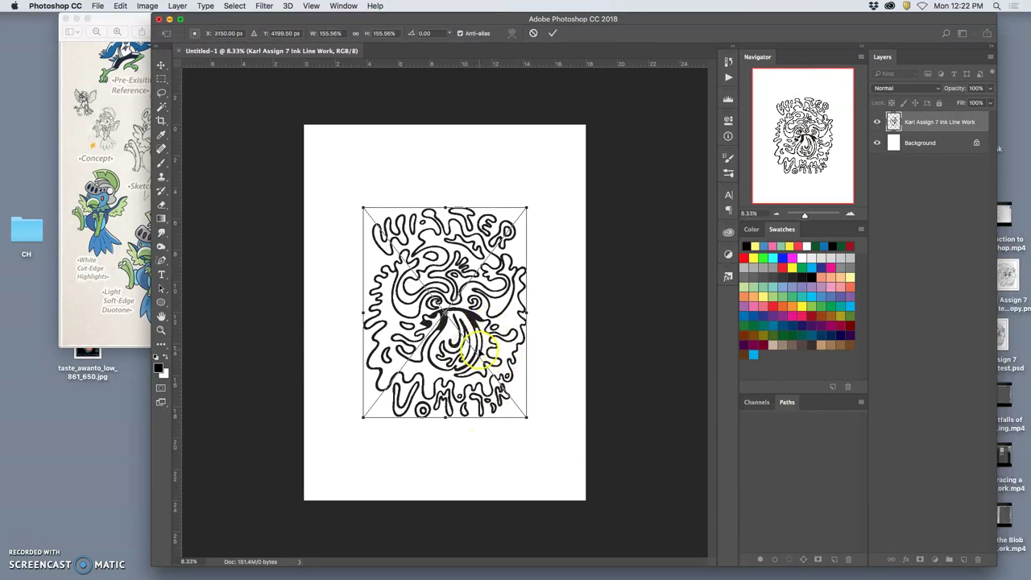
{"action": "double_click", "coordinate": [475, 345]}
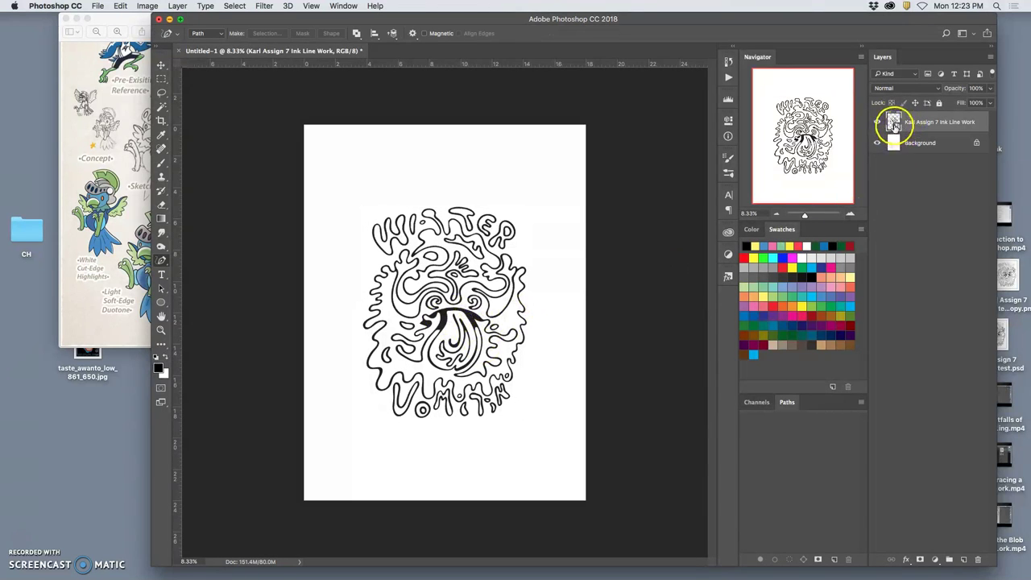
Step: Cancel the rasterize prompt from the Eraser so the line art stays a smart object
{"action": "left_click", "coordinate": [162, 204]}
{"action": "left_click", "coordinate": [400, 229]}
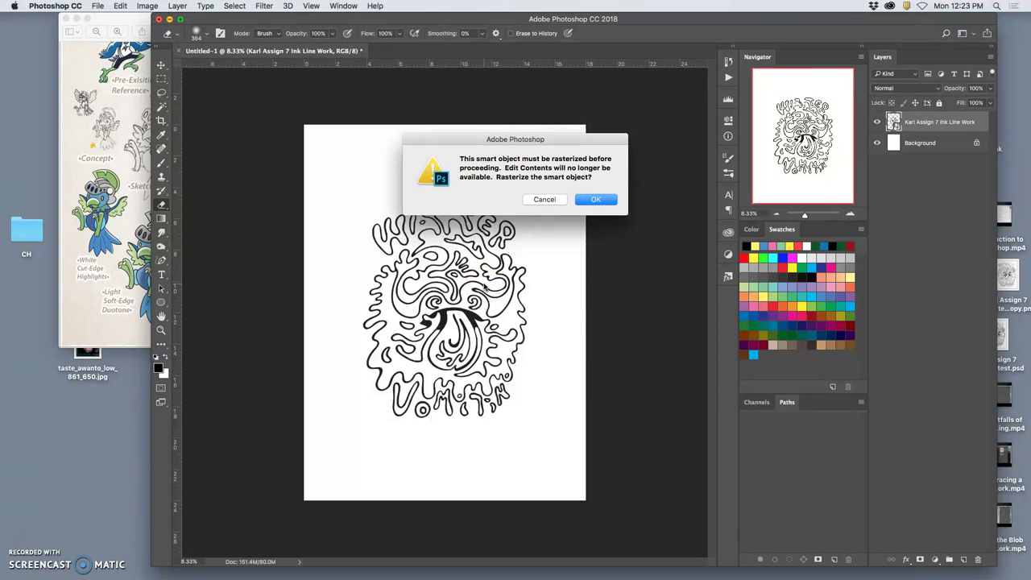
{"action": "left_click", "coordinate": [545, 199]}
Step: Zoom in to inspect the ink line edges, then zoom back out to 100%
{"action": "key", "text": "super+equal"}
{"action": "key", "text": "super+equal"}
{"action": "key", "text": "super+equal"}
{"action": "key", "text": "super+equal"}
{"action": "key", "text": "super+equal"}
{"action": "key", "text": "super+equal"}
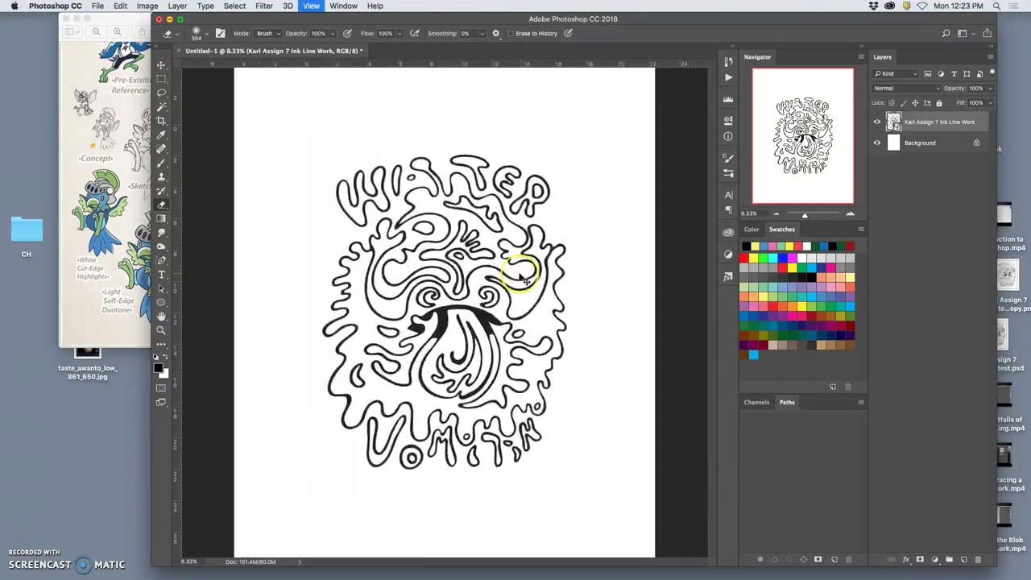
{"action": "key", "text": "super+equal"}
{"action": "key", "text": "super+equal"}
{"action": "key", "text": "super+equal"}
{"action": "key", "text": "super+equal"}
{"action": "key", "text": "super+minus"}
{"action": "key", "text": "super+minus"}
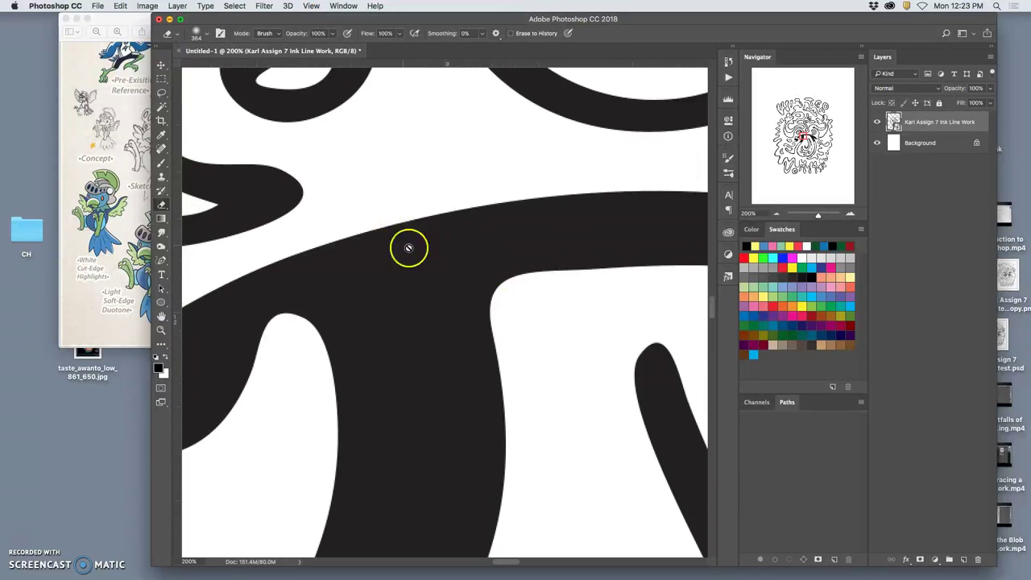
{"action": "key", "text": "super+minus"}
{"action": "key", "text": "super+minus"}
{"action": "key", "text": "super+minus"}
{"action": "key", "text": "super+minus"}
{"action": "key", "text": "super+minus"}
{"action": "key", "text": "super+minus"}
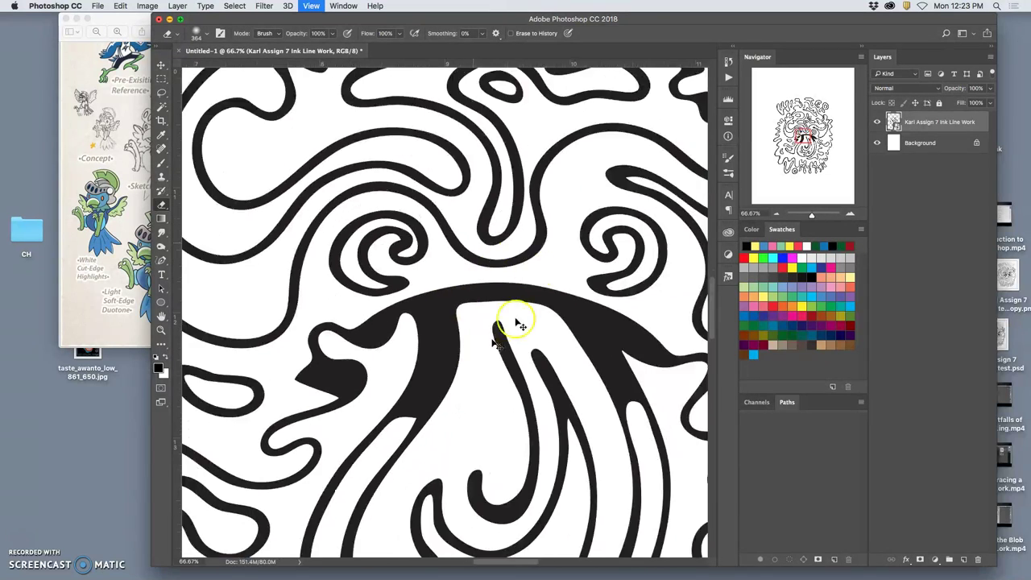
Step: Move the Nicomon reference sheet aside to reveal the Photoshop canvas
{"action": "left_click", "coordinate": [128, 204]}
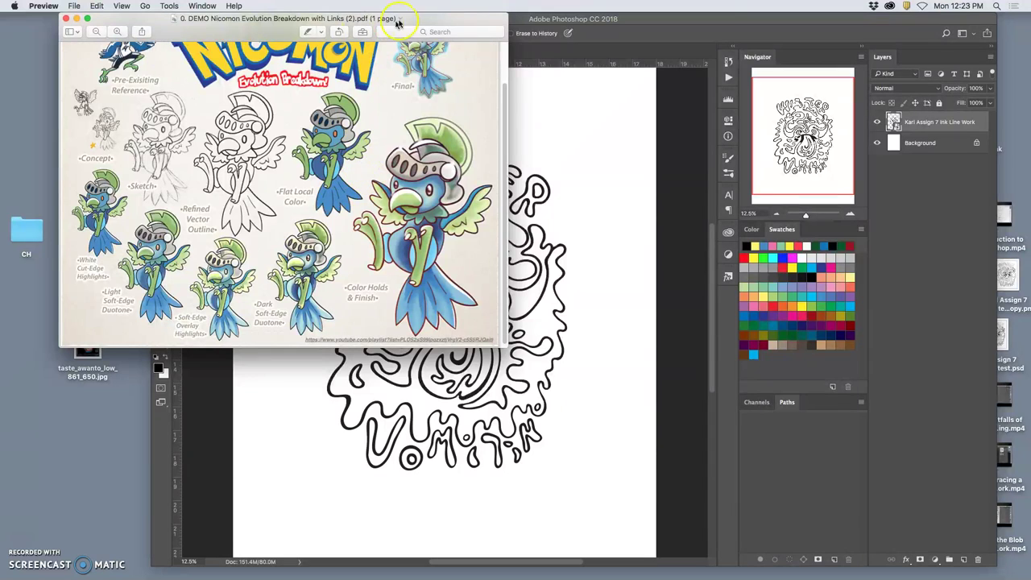
{"action": "left_click_drag", "start_coordinate": [403, 21], "coordinate": [202, 29]}
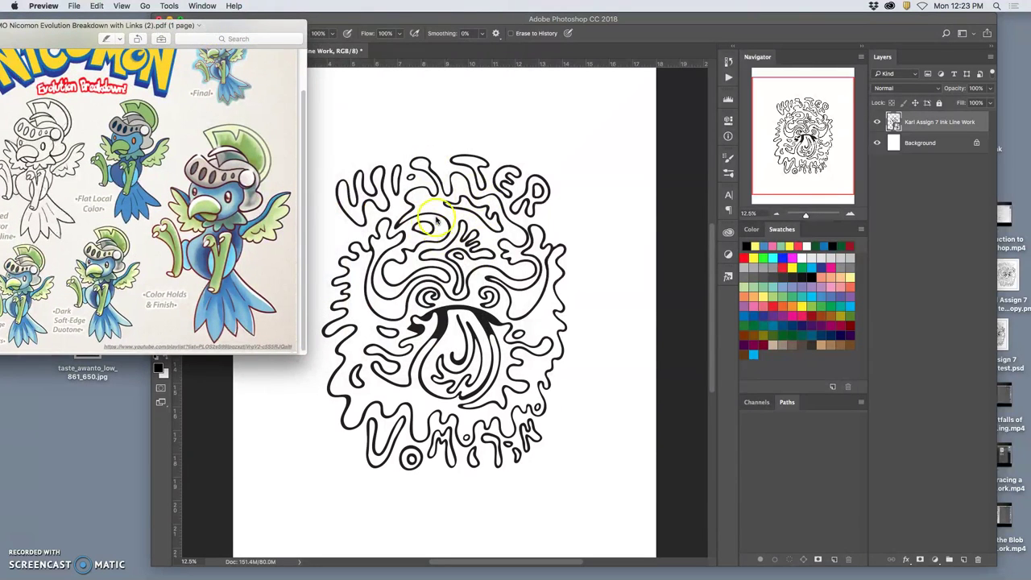
{"action": "left_click", "coordinate": [942, 133]}
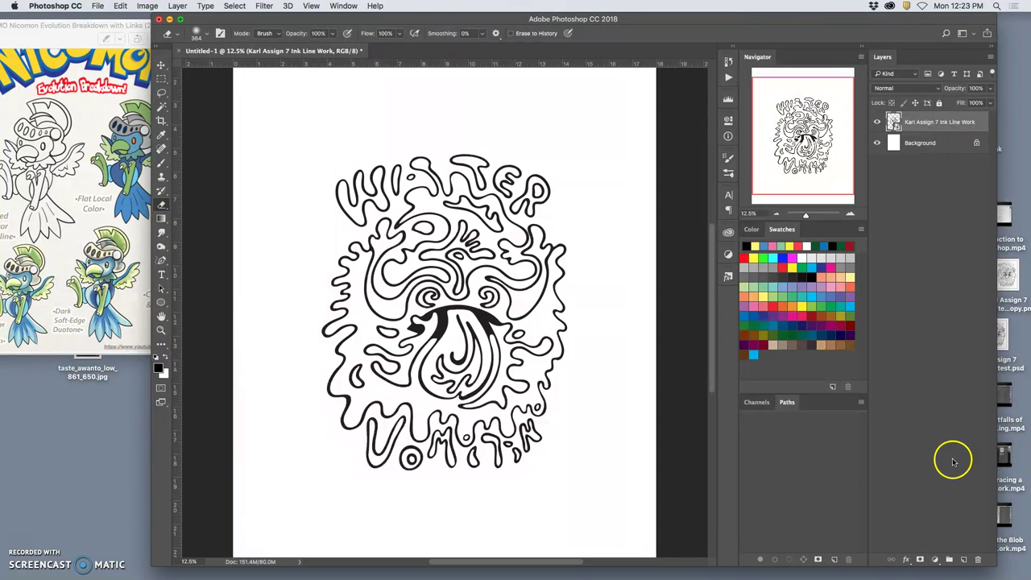
Step: Open the Angry Elemental sketch from Documents > Digital Art 1 > Assignment #7 in Preview
{"action": "mouse_move", "coordinate": [859, 569]}
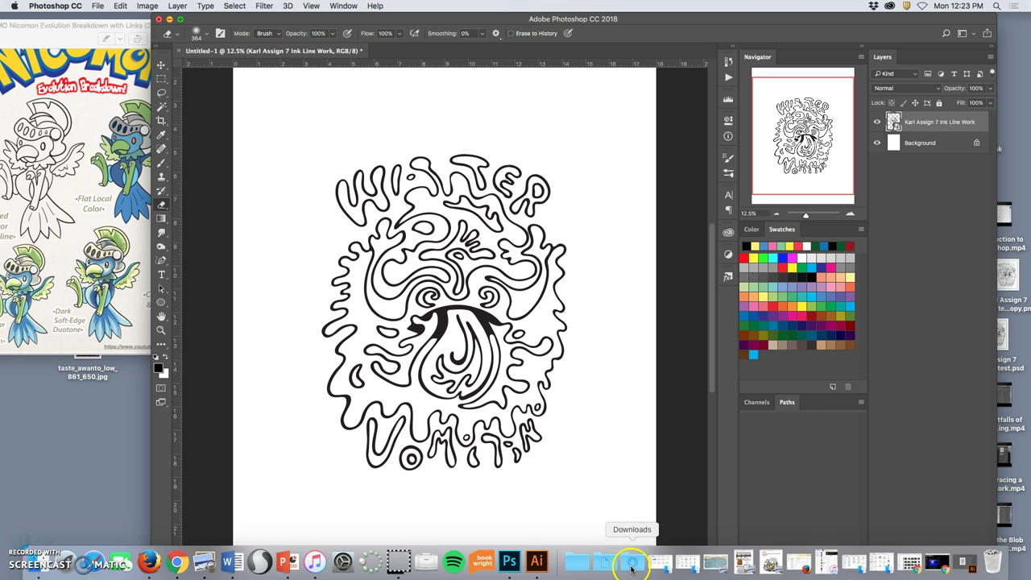
{"action": "left_click", "coordinate": [606, 561]}
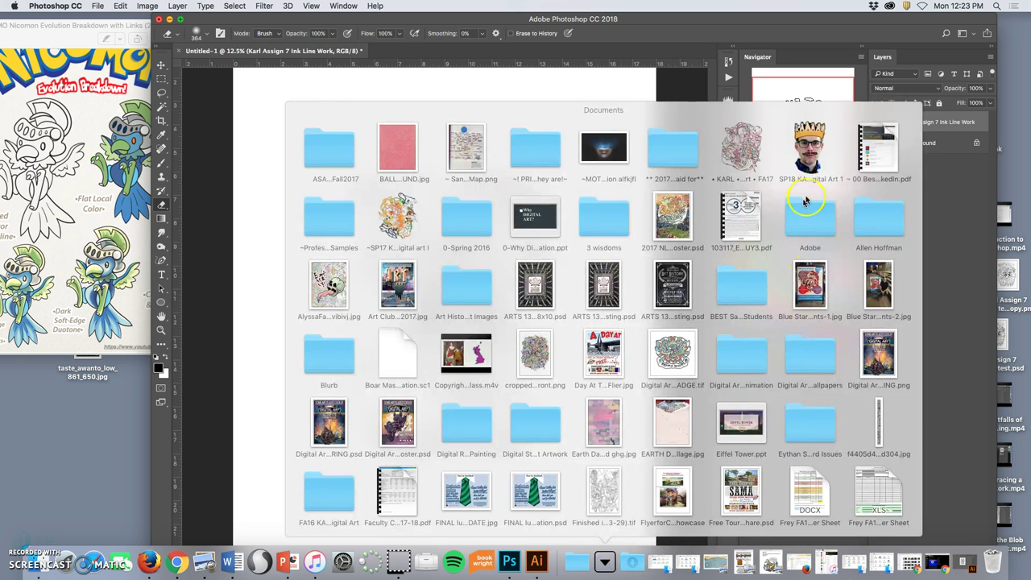
{"action": "left_click", "coordinate": [811, 170]}
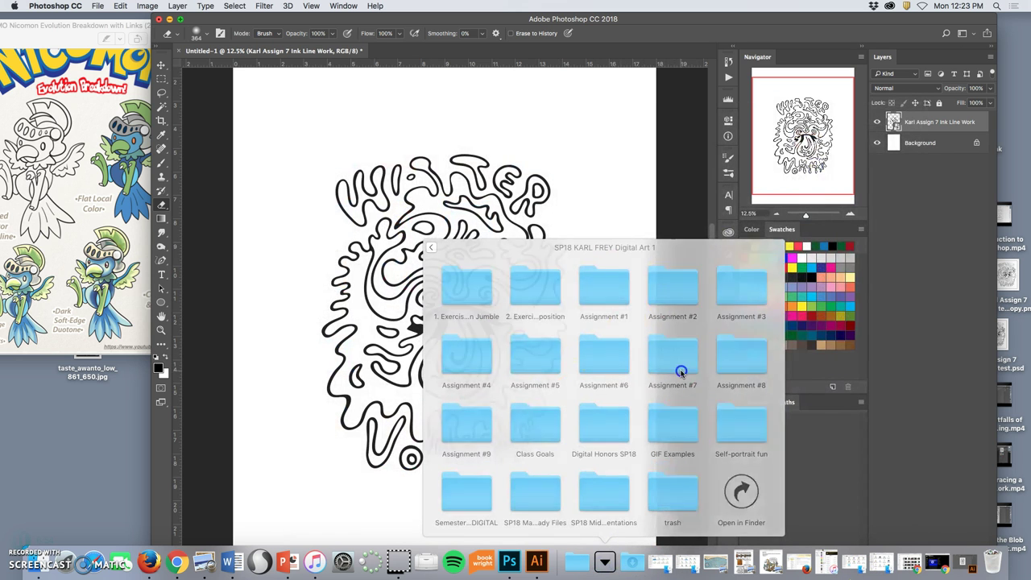
{"action": "left_click", "coordinate": [673, 364]}
{"action": "left_click", "coordinate": [739, 354]}
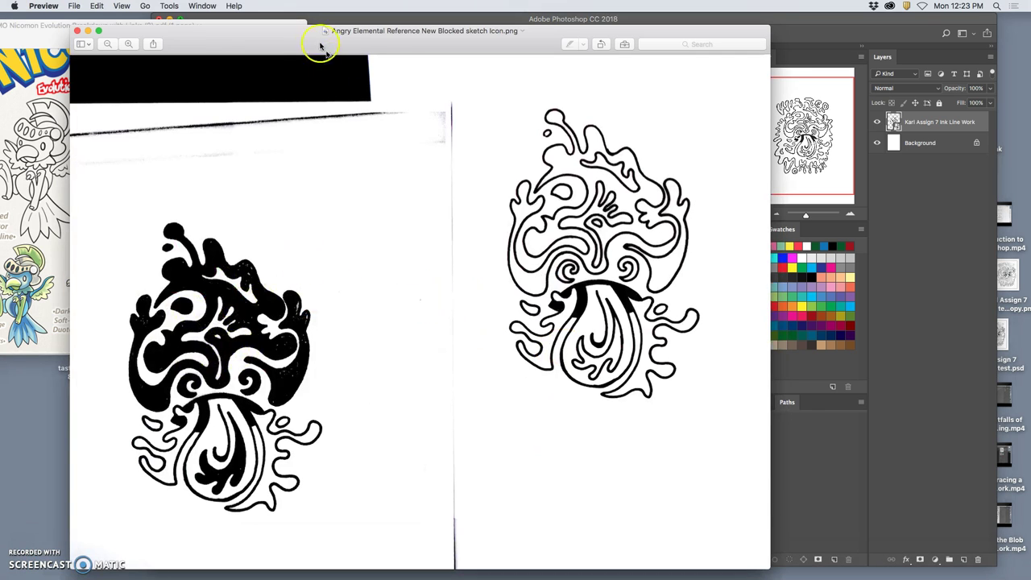
Step: Resize and position the elemental sketch and Nicomon sheet windows beside the Photoshop artwork
{"action": "left_click_drag", "start_coordinate": [317, 42], "coordinate": [849, 6]}
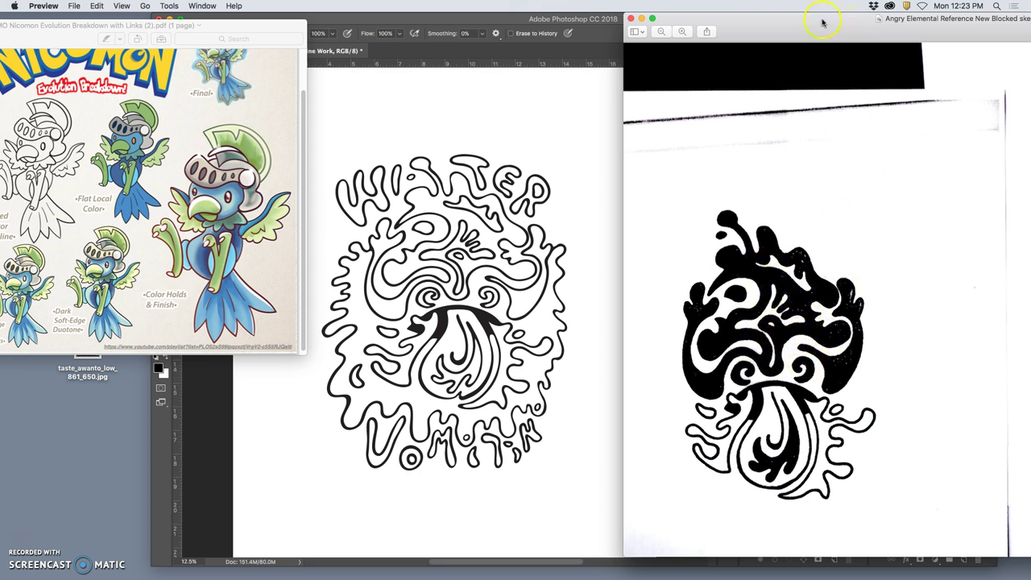
{"action": "left_click_drag", "start_coordinate": [812, 30], "coordinate": [188, 29]}
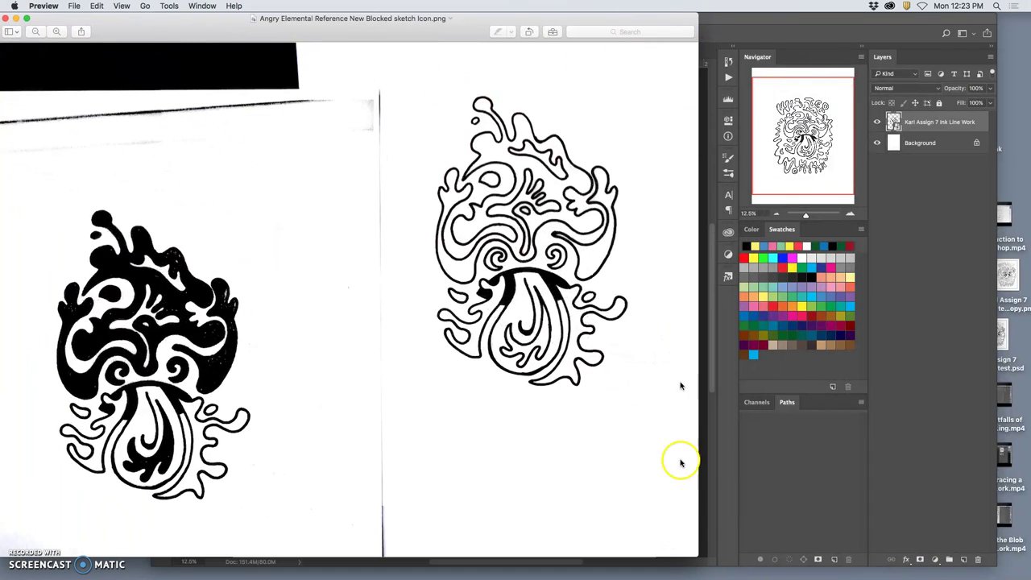
{"action": "left_click_drag", "start_coordinate": [683, 546], "coordinate": [336, 329]}
{"action": "left_click_drag", "start_coordinate": [149, 16], "coordinate": [149, 265]}
{"action": "left_click", "coordinate": [161, 200]}
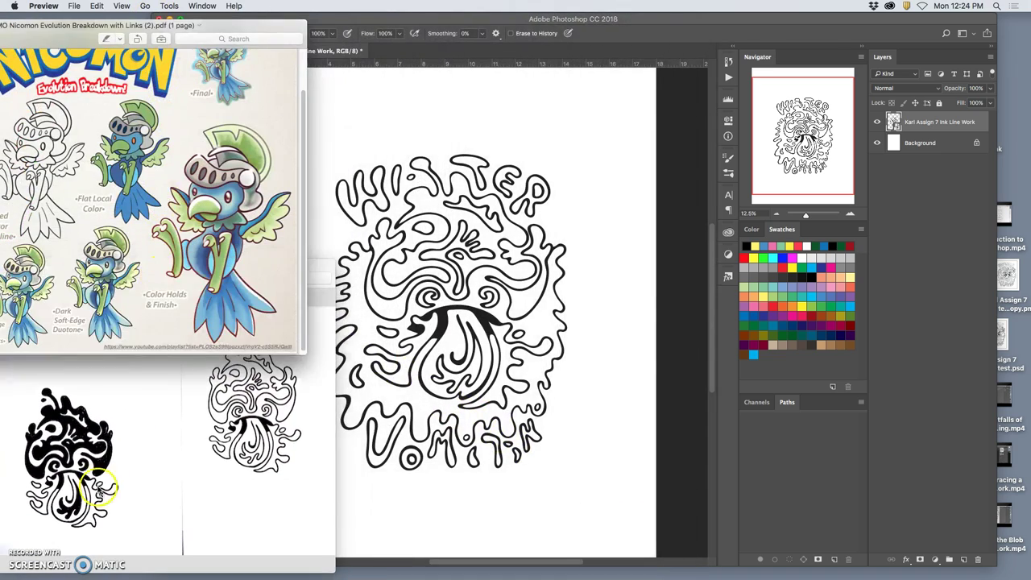
{"action": "left_click", "coordinate": [528, 488]}
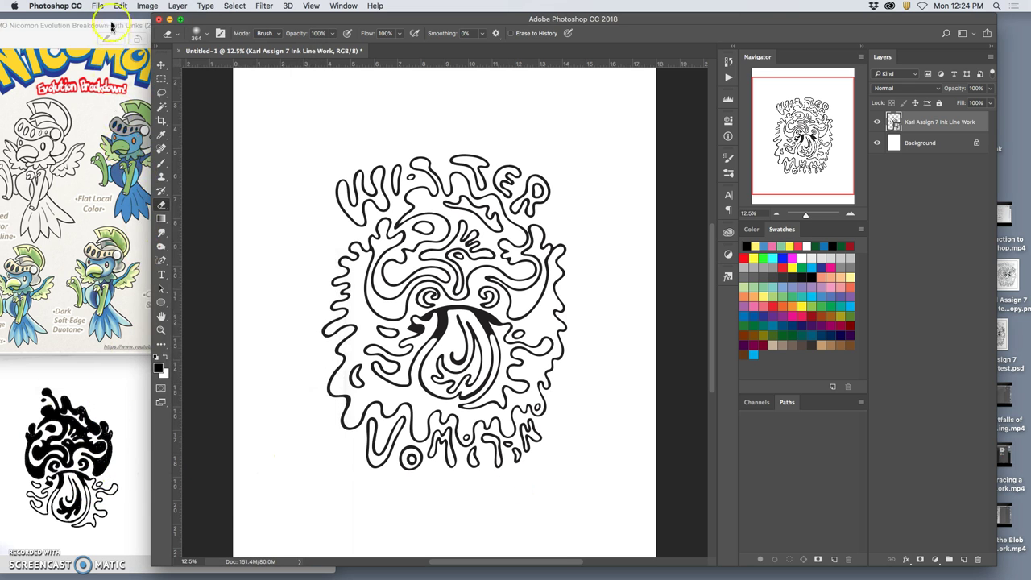
{"action": "left_click_drag", "start_coordinate": [114, 26], "coordinate": [65, 26]}
{"action": "left_click", "coordinate": [135, 434]}
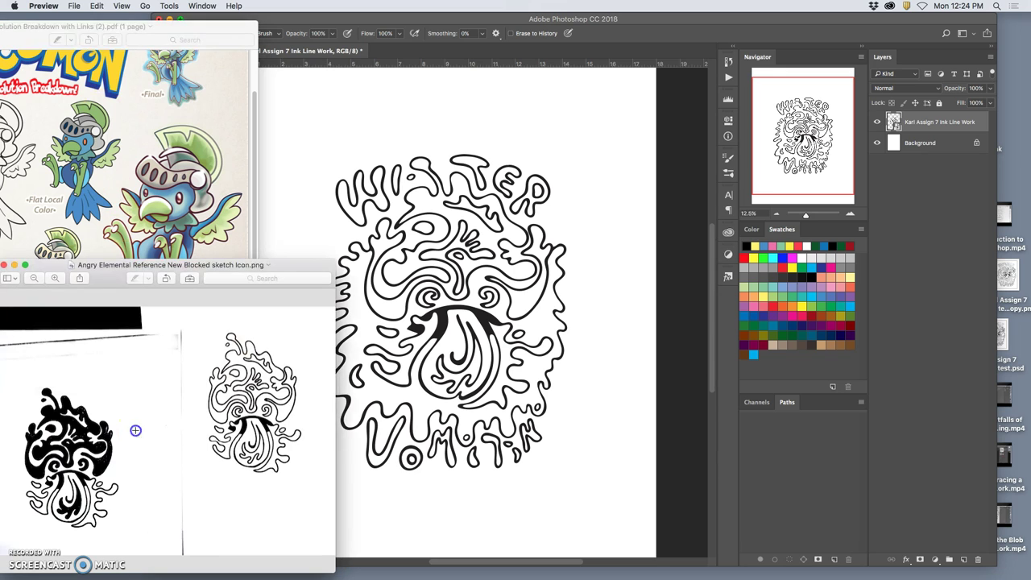
{"action": "left_click", "coordinate": [394, 412]}
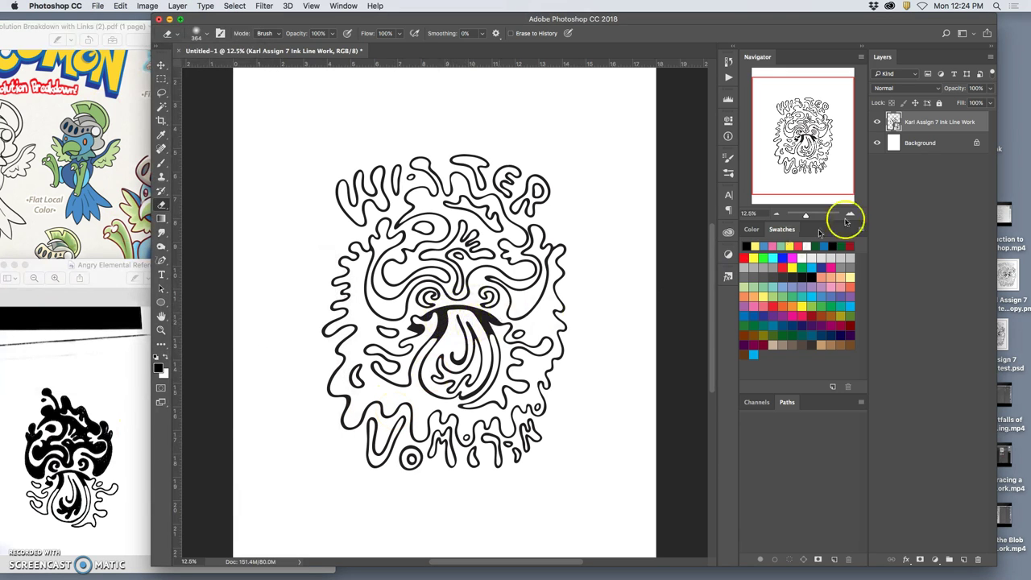
Step: Add a new layer above the Background and name it Flat Local Color
{"action": "left_click", "coordinate": [937, 145]}
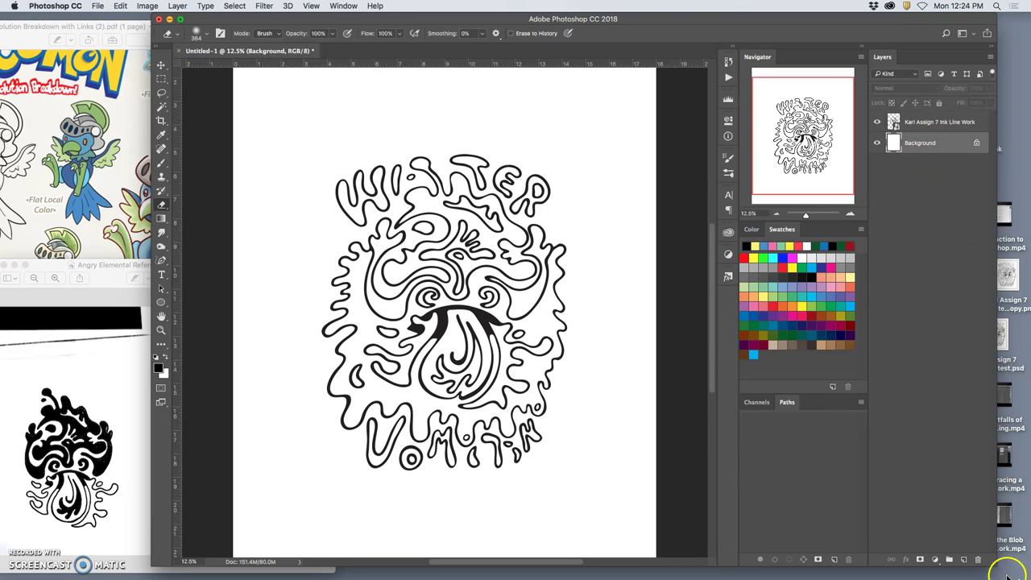
{"action": "left_click", "coordinate": [963, 559]}
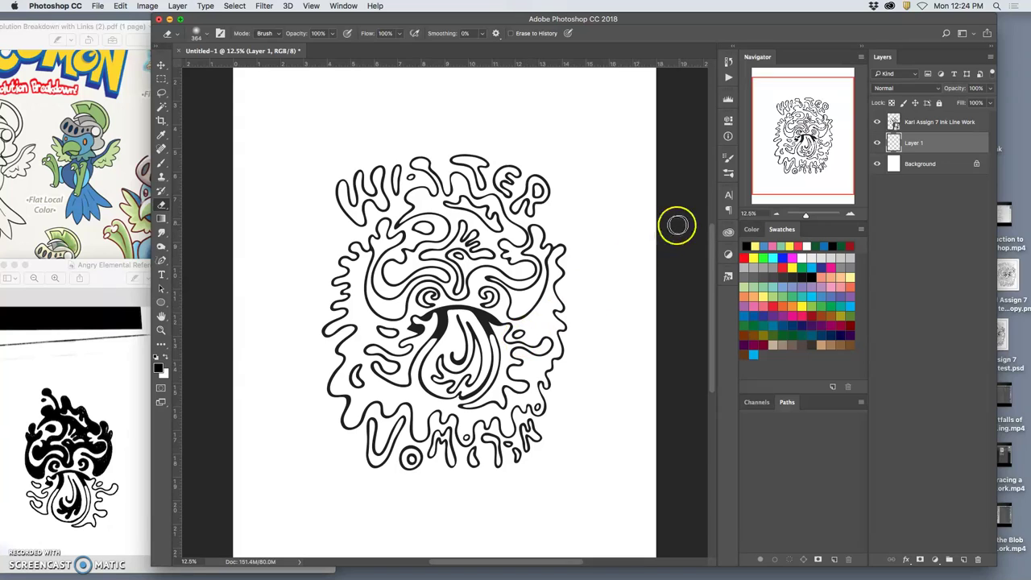
{"action": "double_click", "coordinate": [912, 143]}
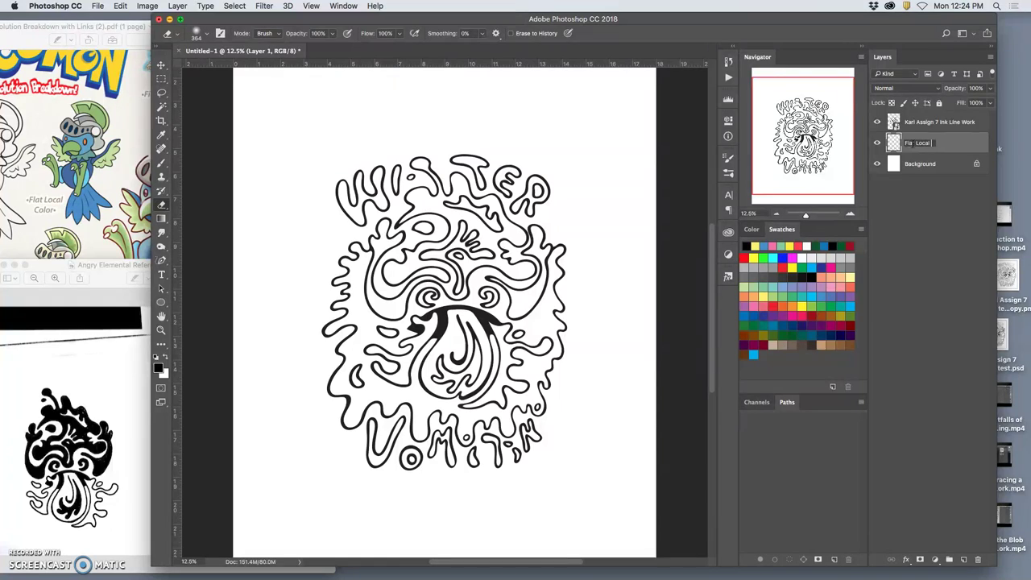
{"action": "left_click", "coordinate": [965, 142]}
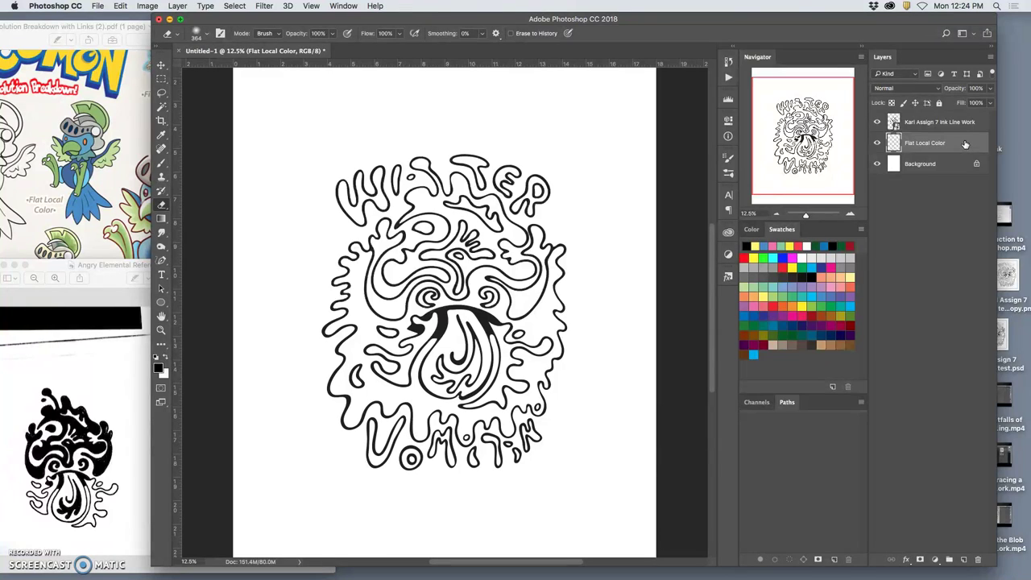
Step: Convert the Background to a locked regular layer named Flat White Background
{"action": "left_click", "coordinate": [950, 163]}
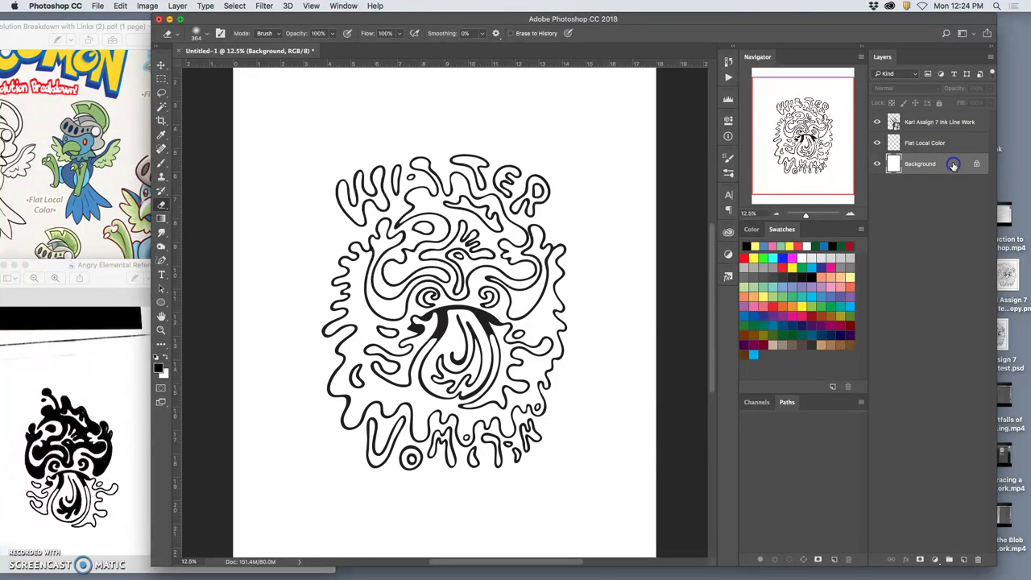
{"action": "left_click", "coordinate": [976, 163]}
{"action": "left_click", "coordinate": [938, 103]}
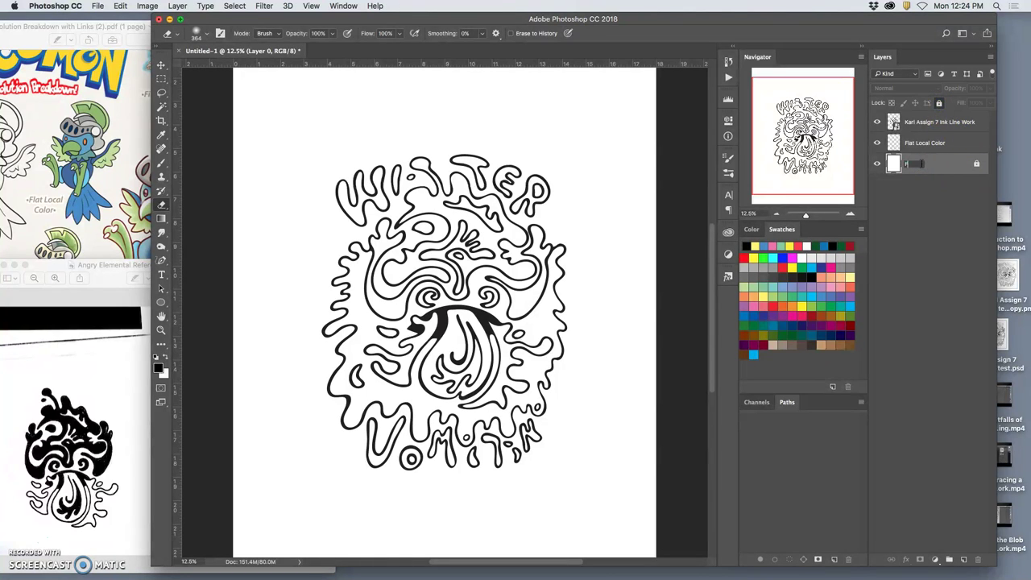
{"action": "type", "text": "Flat White Background"}
{"action": "left_click", "coordinate": [930, 172]}
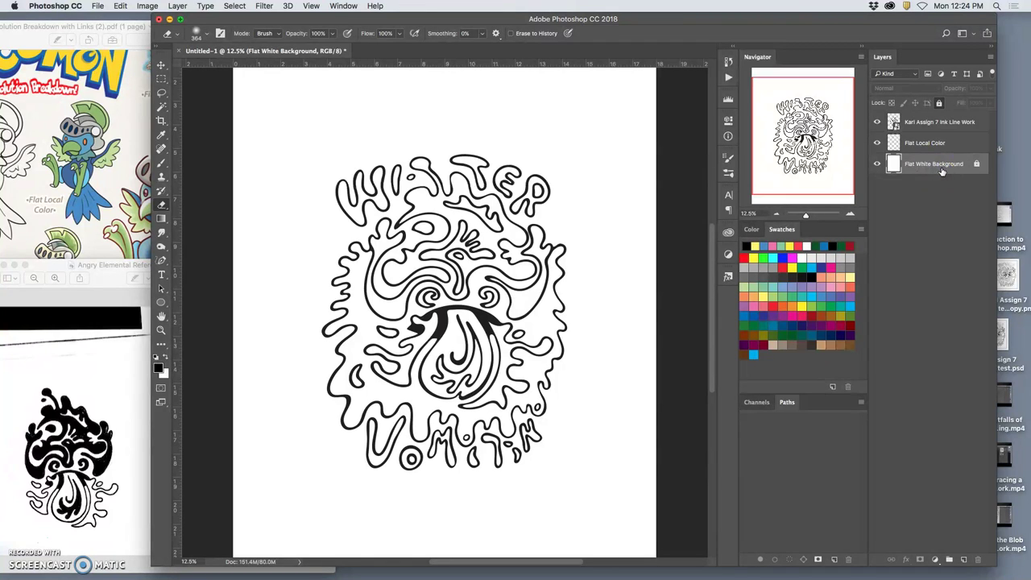
Step: Check transparency by toggling the white background, then fully lock the ink line work layer
{"action": "left_click", "coordinate": [877, 165]}
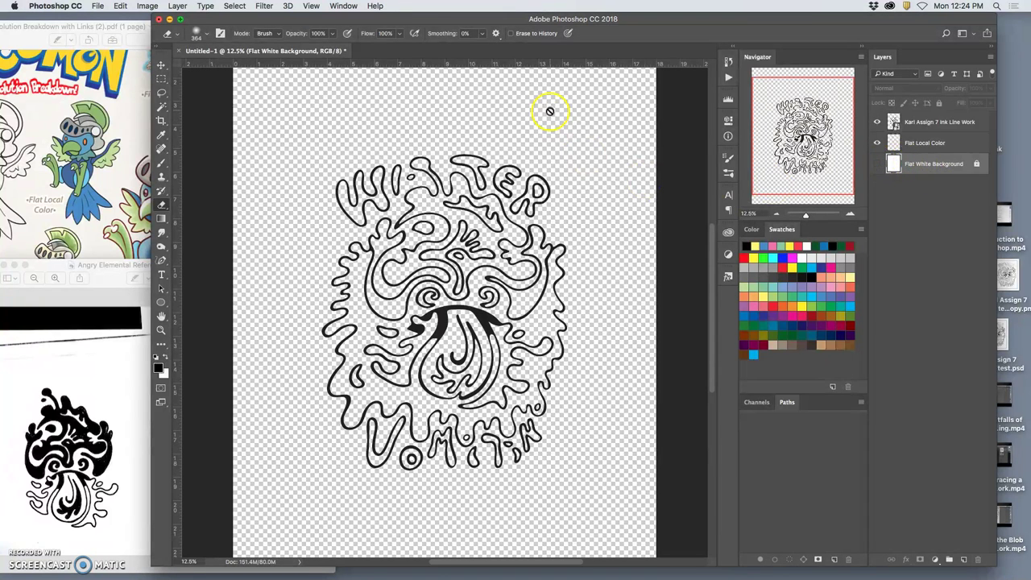
{"action": "left_click", "coordinate": [877, 164]}
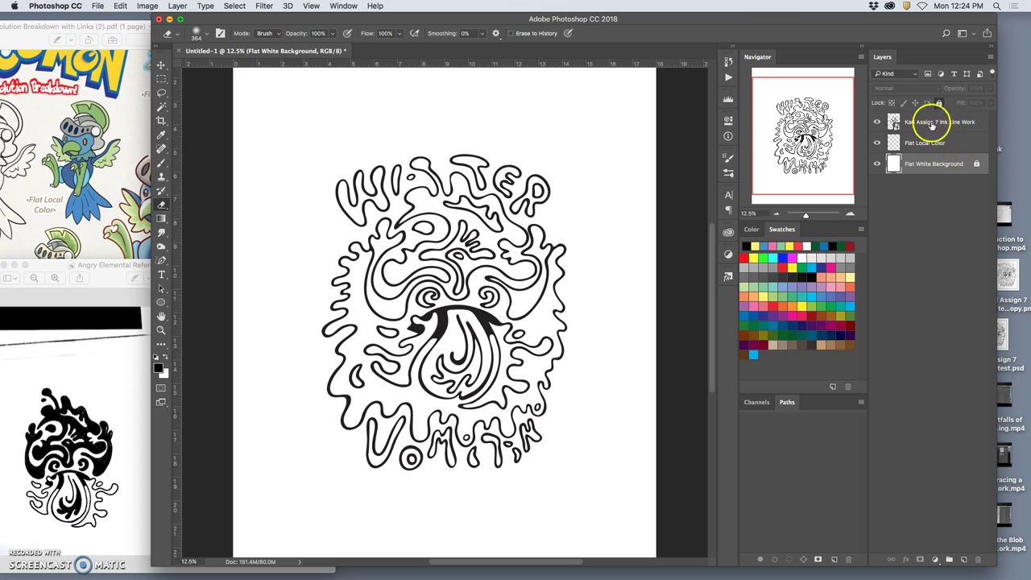
{"action": "left_click", "coordinate": [935, 123]}
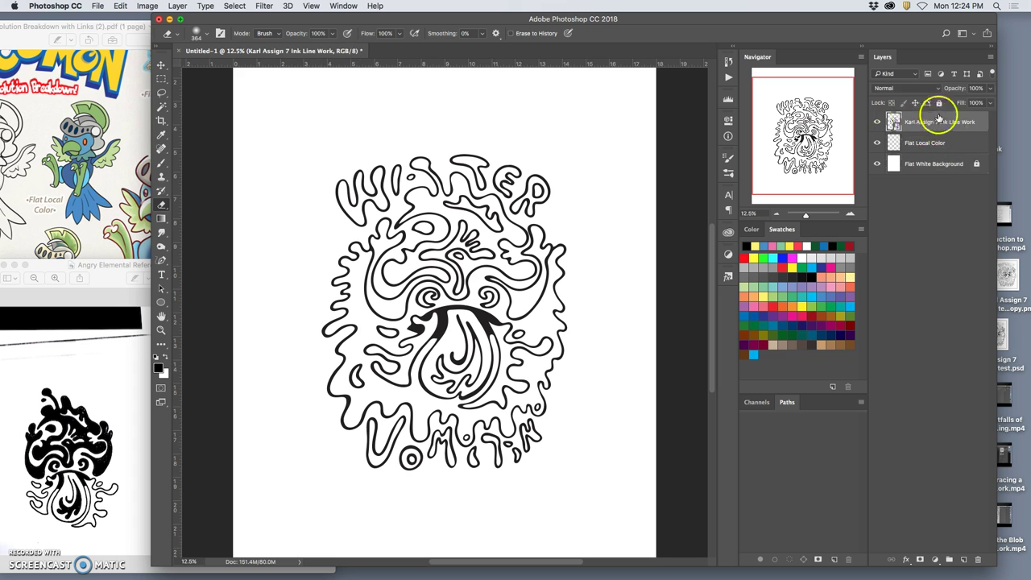
{"action": "left_click", "coordinate": [939, 104]}
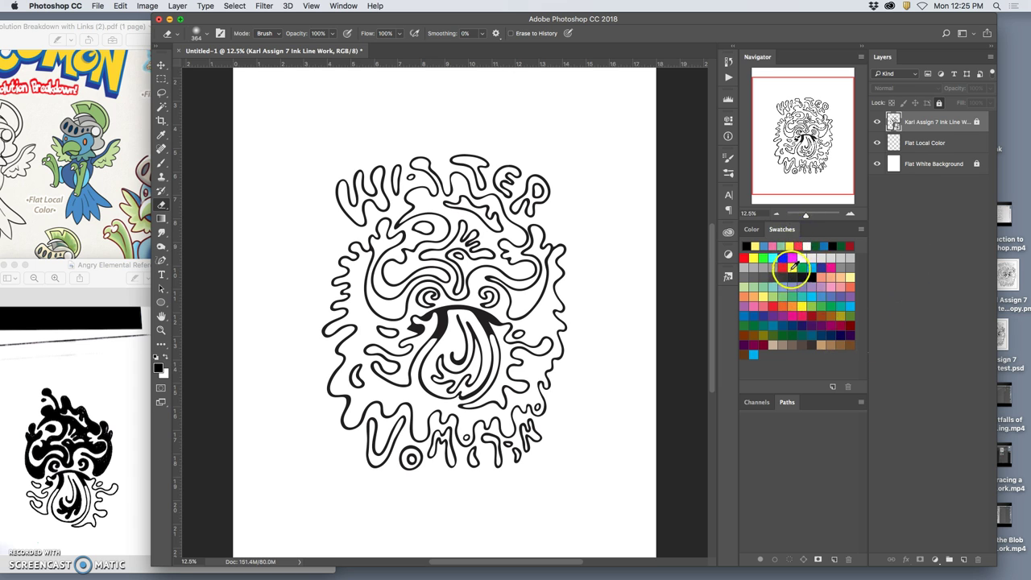
Step: Switch to the Magic Wand tool and pick a teal swatch as the foreground colour
{"action": "left_click", "coordinate": [344, 6]}
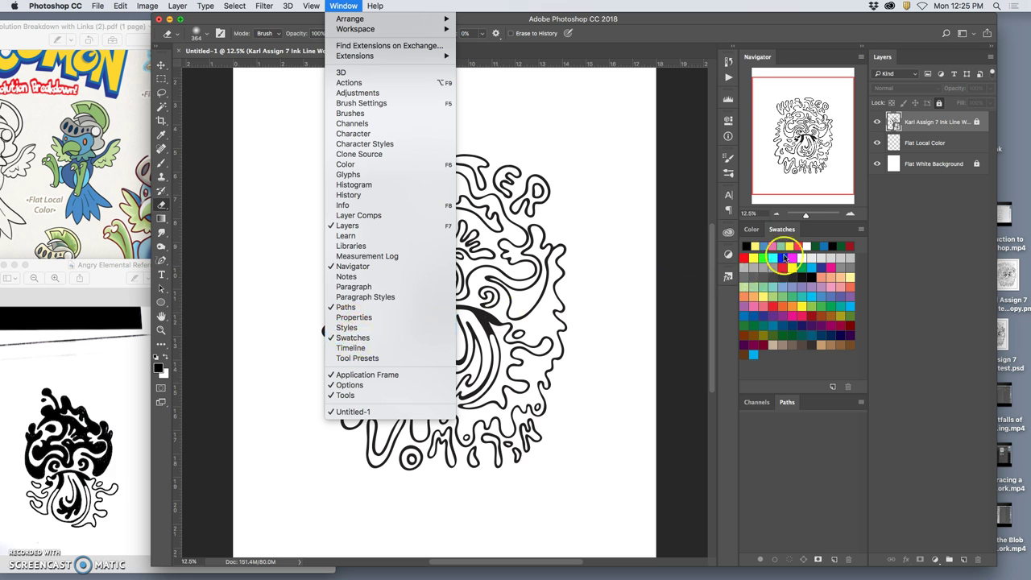
{"action": "left_click", "coordinate": [841, 241]}
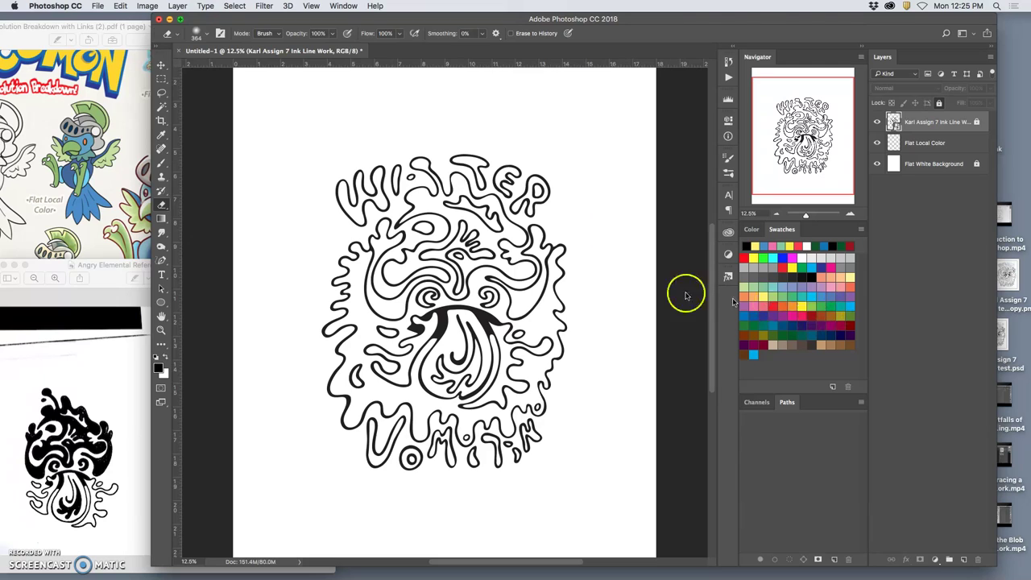
{"action": "left_click", "coordinate": [165, 107]}
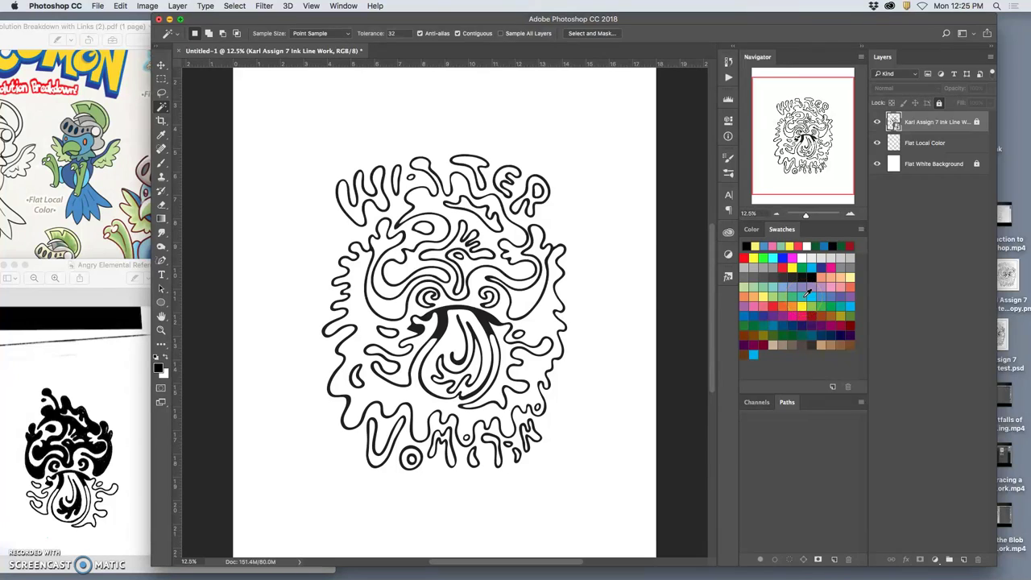
{"action": "left_click", "coordinate": [803, 296]}
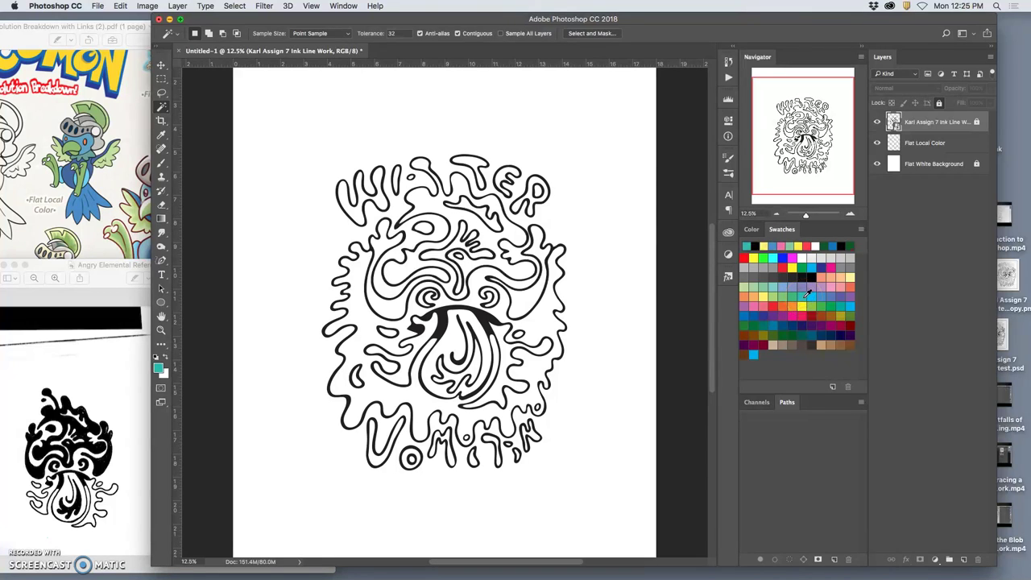
Step: On the ink layer, Magic Wand the white interior of the central mushroom top
{"action": "left_click", "coordinate": [531, 372]}
{"action": "left_click", "coordinate": [929, 145]}
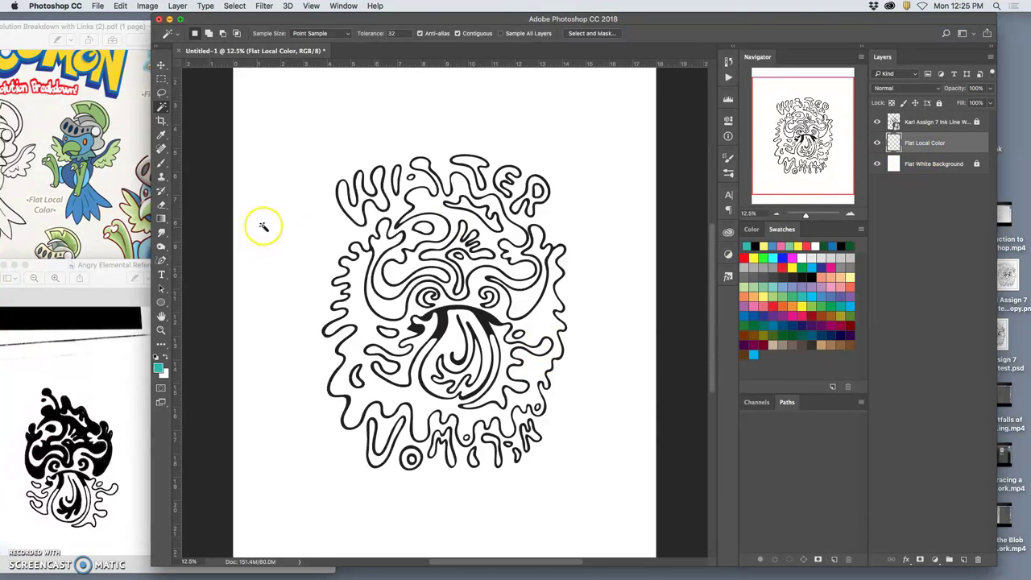
{"action": "left_click", "coordinate": [930, 123]}
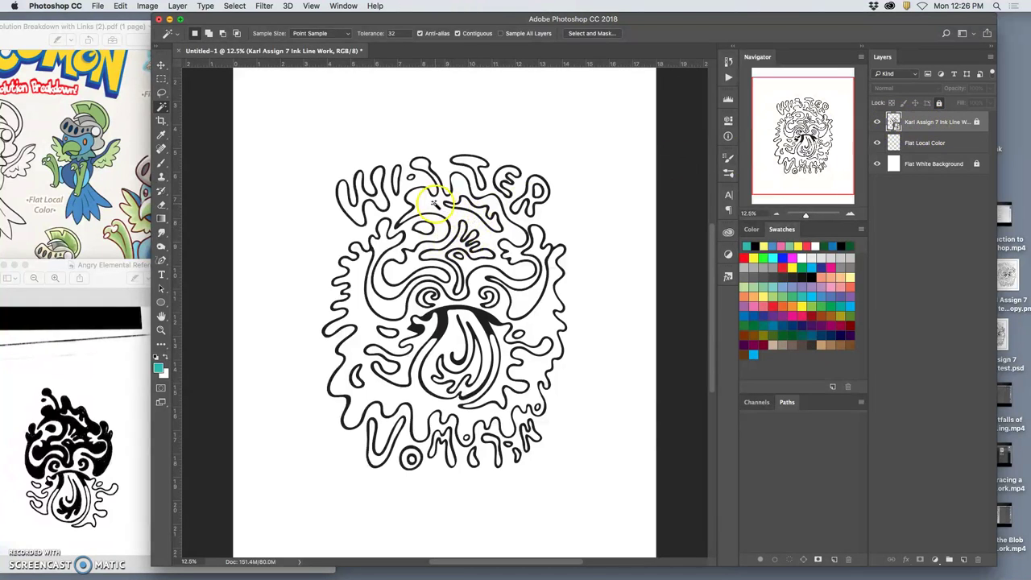
{"action": "left_click", "coordinate": [433, 203]}
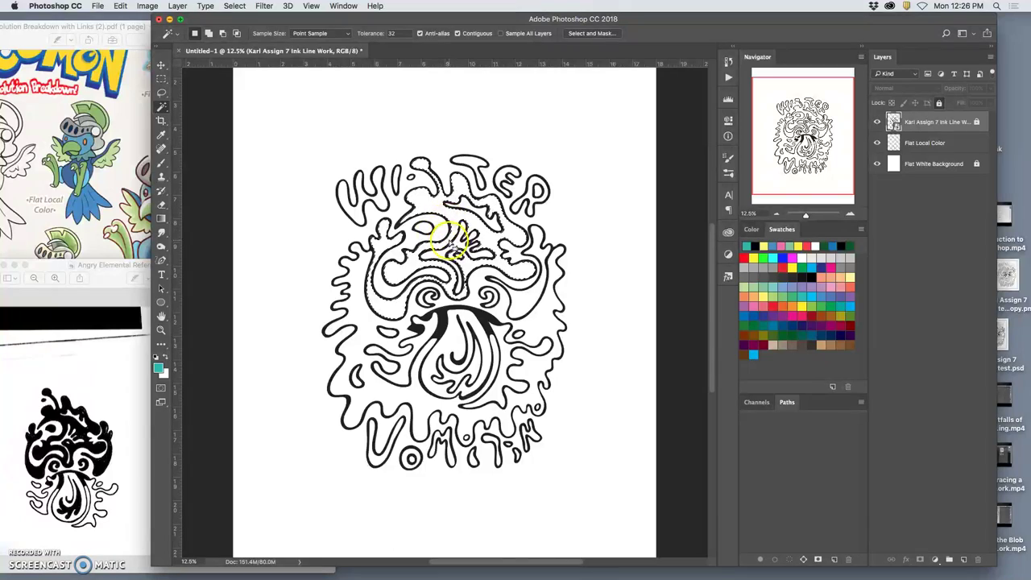
Step: Zoom in to check the selection edges, then hide the ink layer and activate Flat Local Color
{"action": "key", "text": "super+equal"}
{"action": "key", "text": "super+equal"}
{"action": "key", "text": "super+equal"}
{"action": "key", "text": "super+equal"}
{"action": "key", "text": "super+equal"}
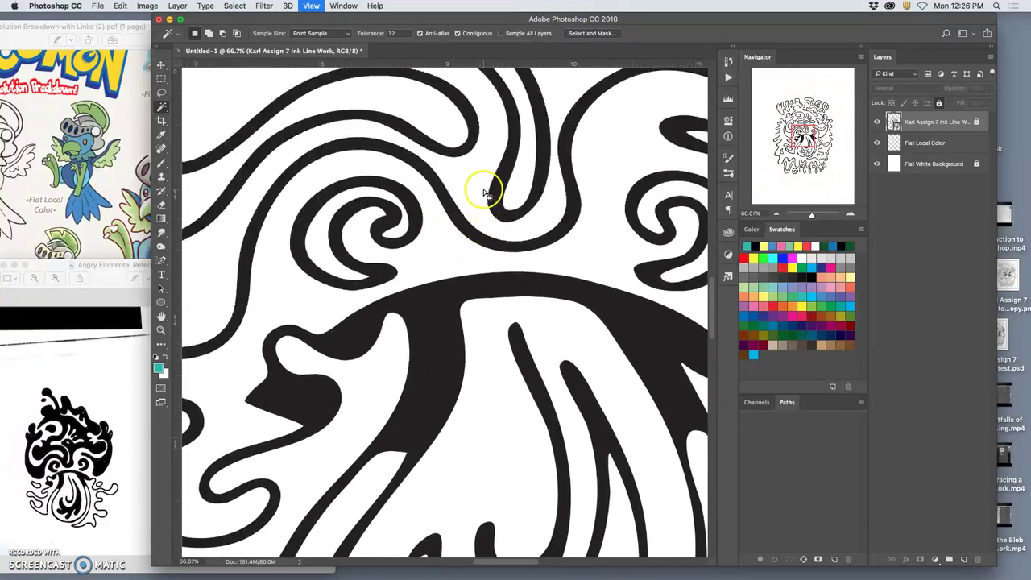
{"action": "key", "text": "super+equal"}
{"action": "key", "text": "super+equal"}
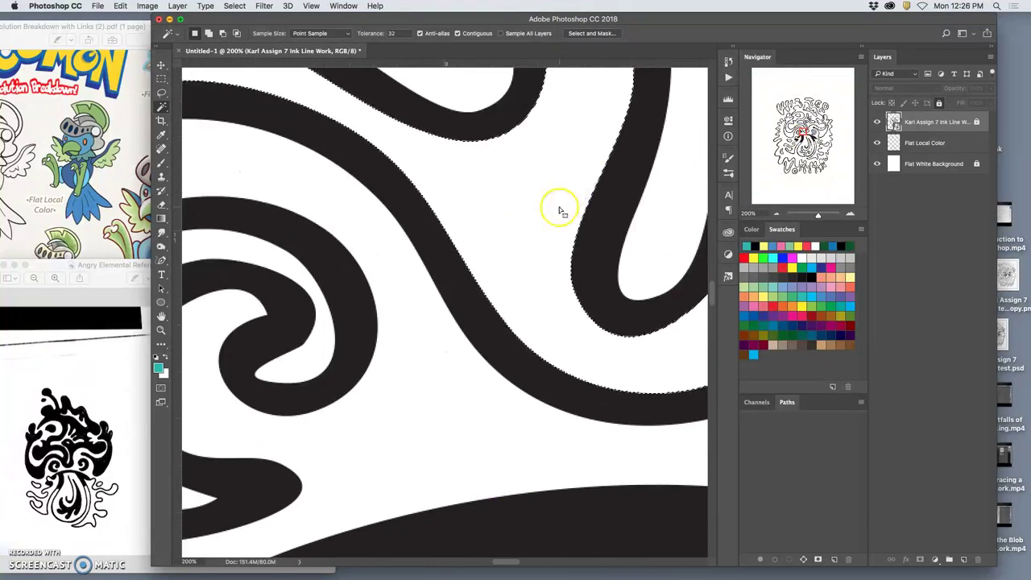
{"action": "key", "text": "super+equal"}
{"action": "key", "text": "super+equal"}
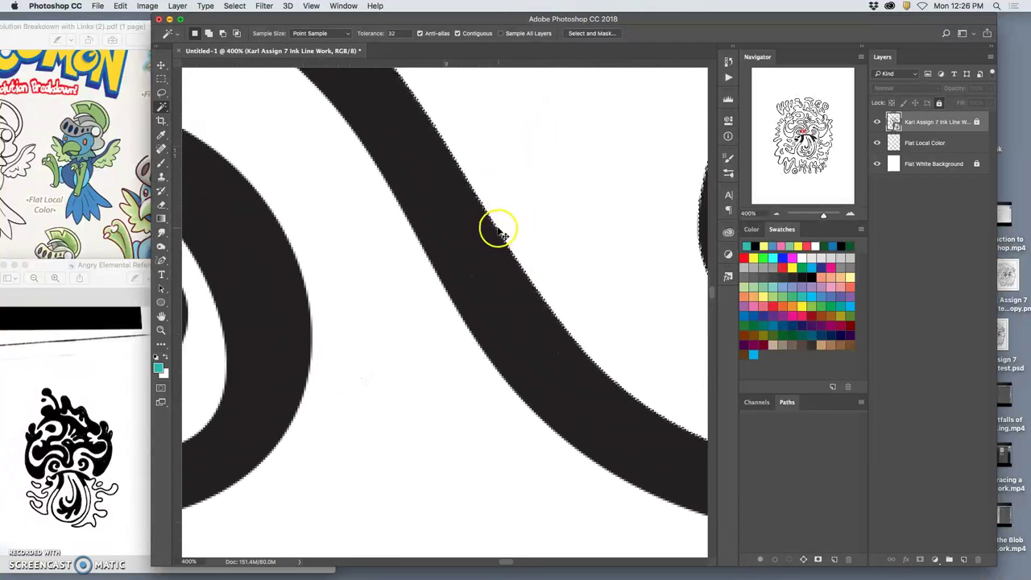
{"action": "key", "text": "super+minus"}
{"action": "key", "text": "super+minus"}
{"action": "key", "text": "super+minus"}
{"action": "key", "text": "super+minus"}
{"action": "key", "text": "super+minus"}
{"action": "key", "text": "super+minus"}
{"action": "key", "text": "super+minus"}
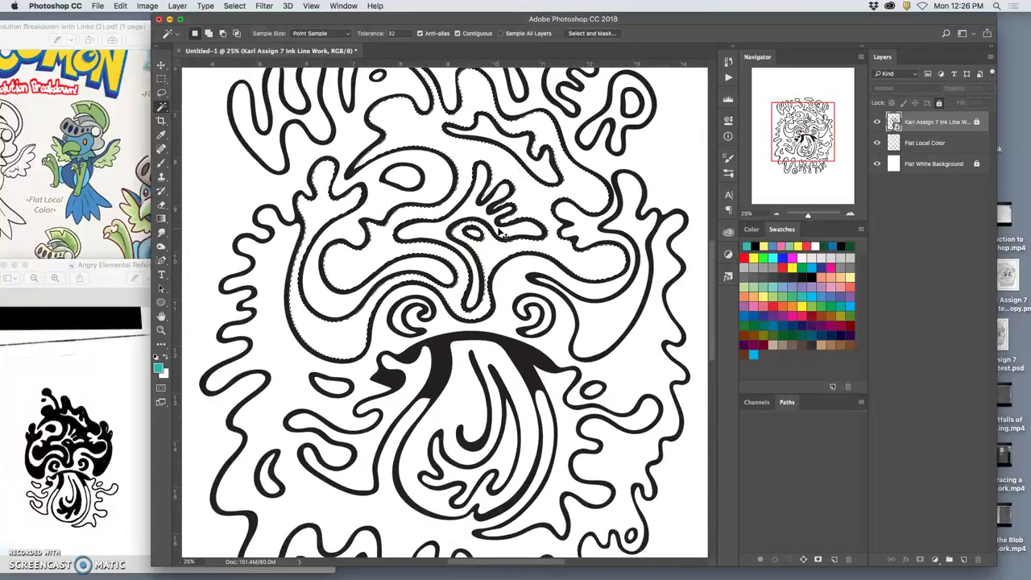
{"action": "key", "text": "super+minus"}
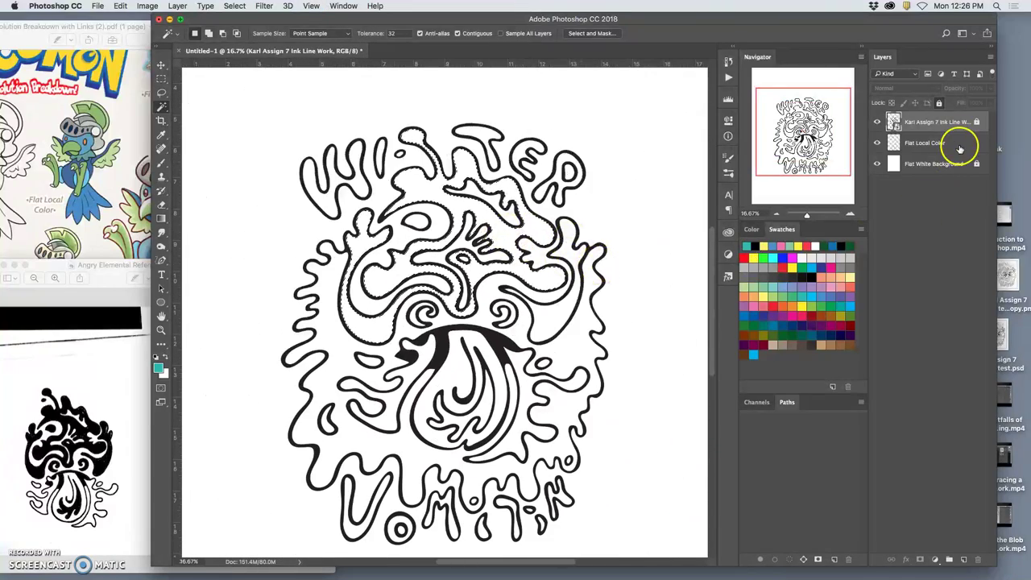
{"action": "left_click", "coordinate": [878, 122]}
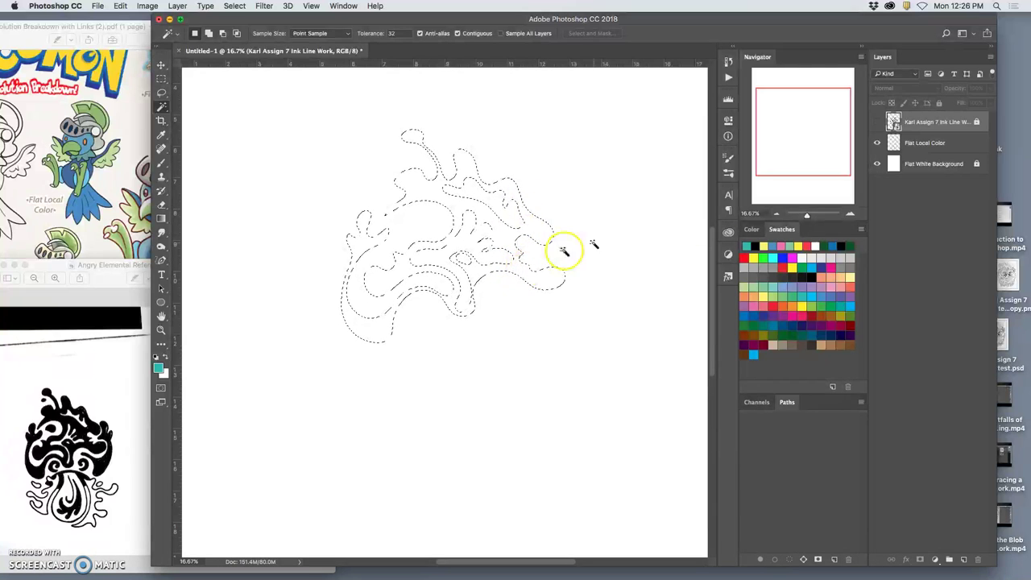
{"action": "left_click", "coordinate": [939, 143]}
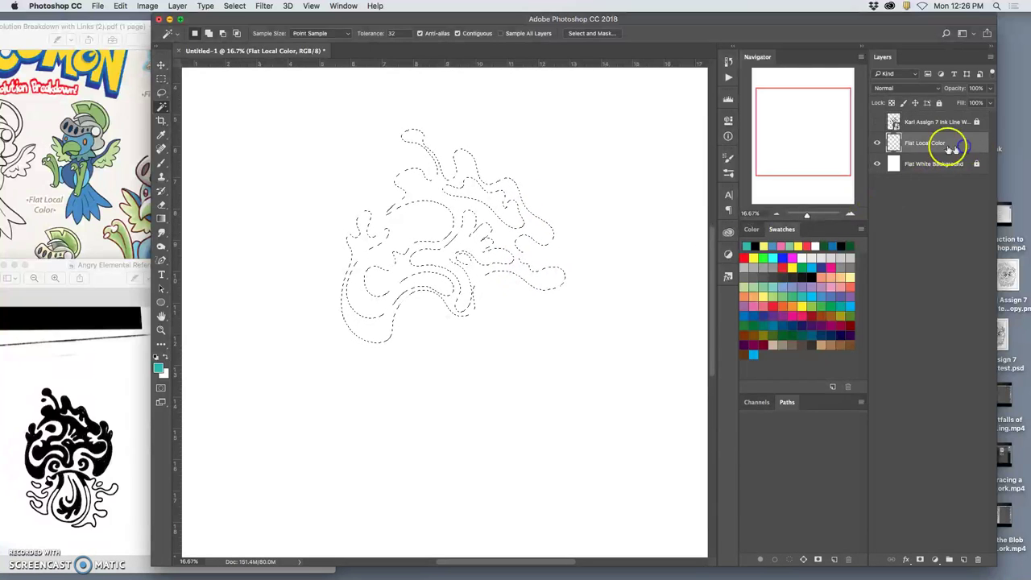
Step: Paint Bucket the mushroom-top selection teal on Flat Local Color, then show the ink lines again
{"action": "left_click", "coordinate": [877, 123]}
{"action": "left_click", "coordinate": [877, 123]}
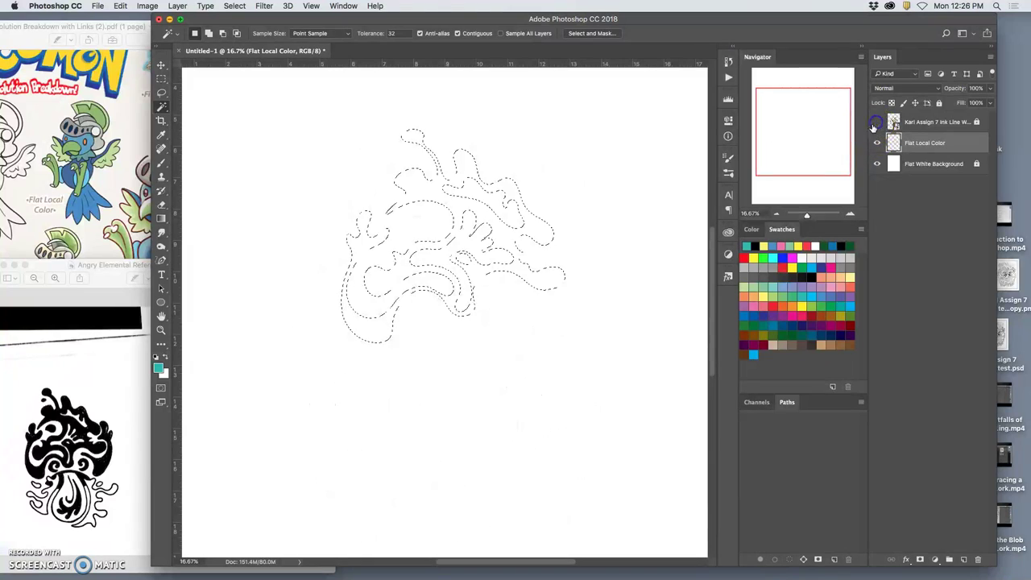
{"action": "left_click_drag", "start_coordinate": [161, 218], "coordinate": [197, 228]}
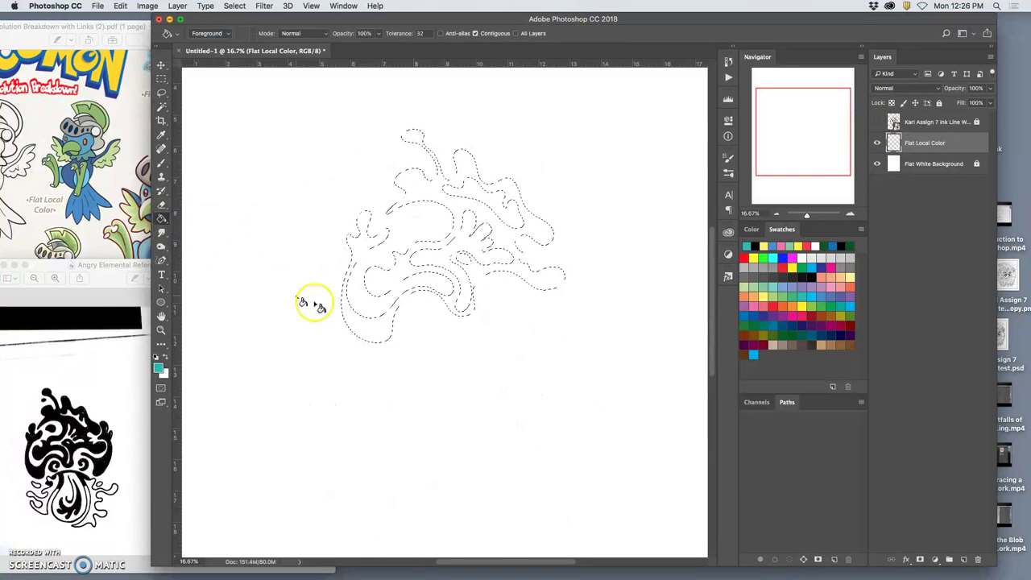
{"action": "left_click", "coordinate": [363, 250]}
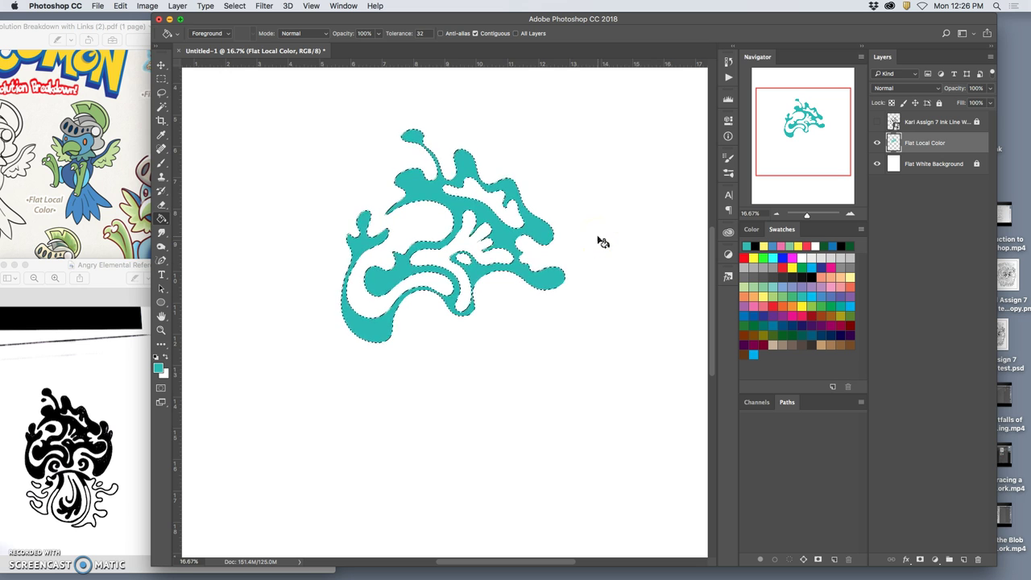
{"action": "left_click", "coordinate": [877, 122]}
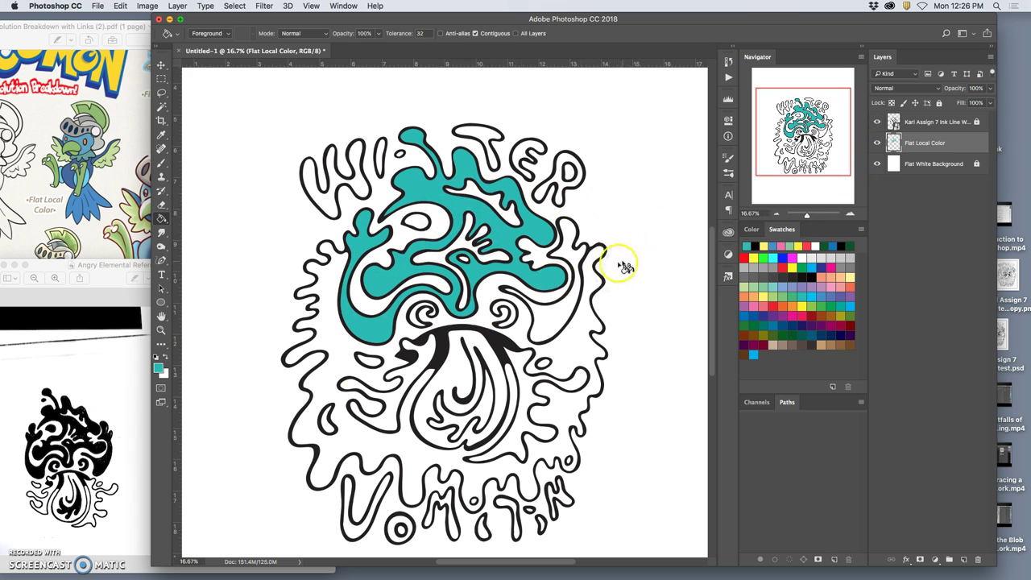
Step: Choose bright blue, attempt filling the right splash, dismiss the locked-layer alert, and activate Flat Local Color
{"action": "left_click", "coordinate": [930, 122]}
{"action": "left_click", "coordinate": [162, 107]}
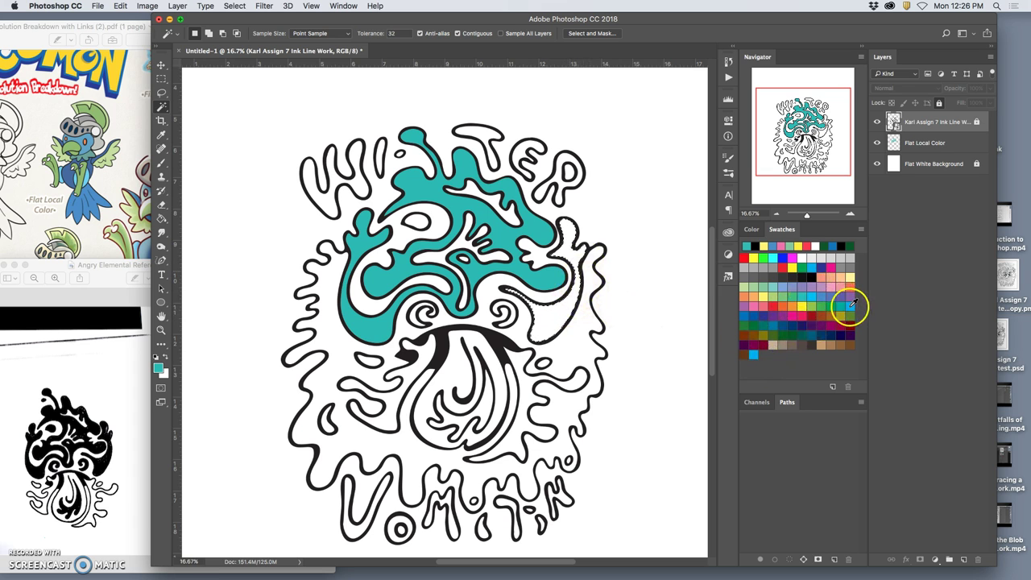
{"action": "left_click", "coordinate": [849, 304]}
{"action": "left_click", "coordinate": [161, 219]}
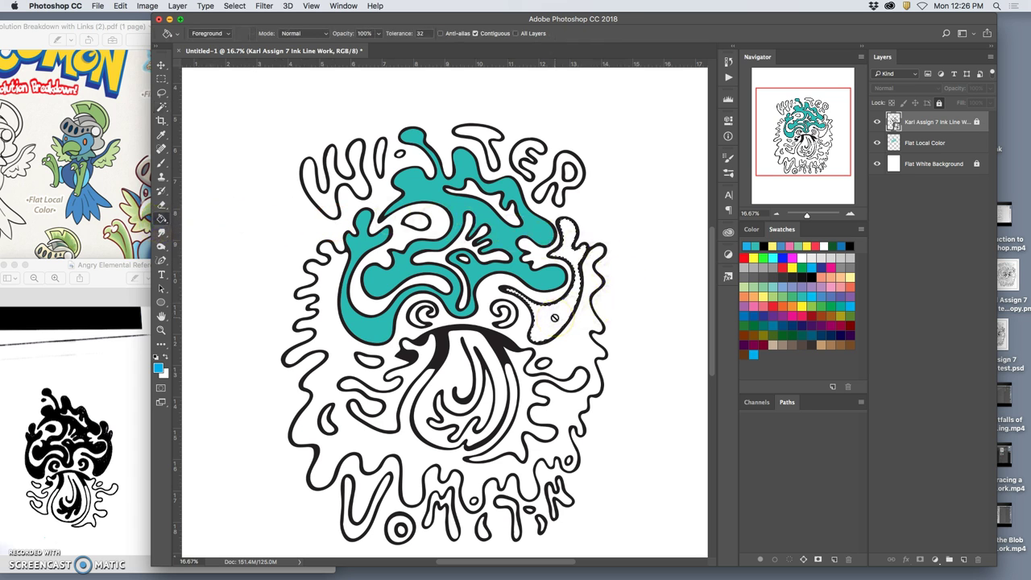
{"action": "left_click", "coordinate": [554, 318]}
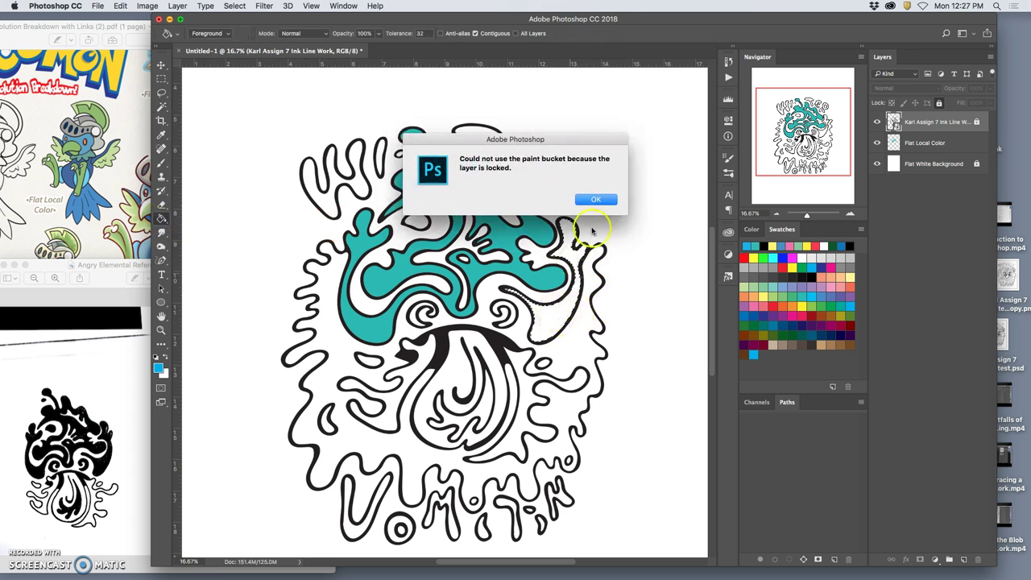
{"action": "left_click", "coordinate": [603, 201]}
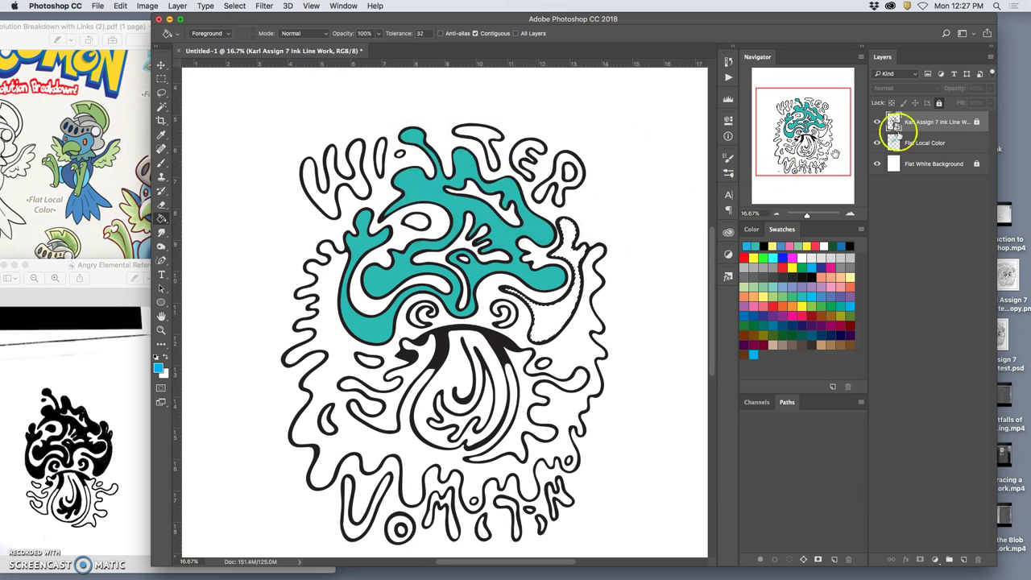
{"action": "left_click", "coordinate": [959, 145]}
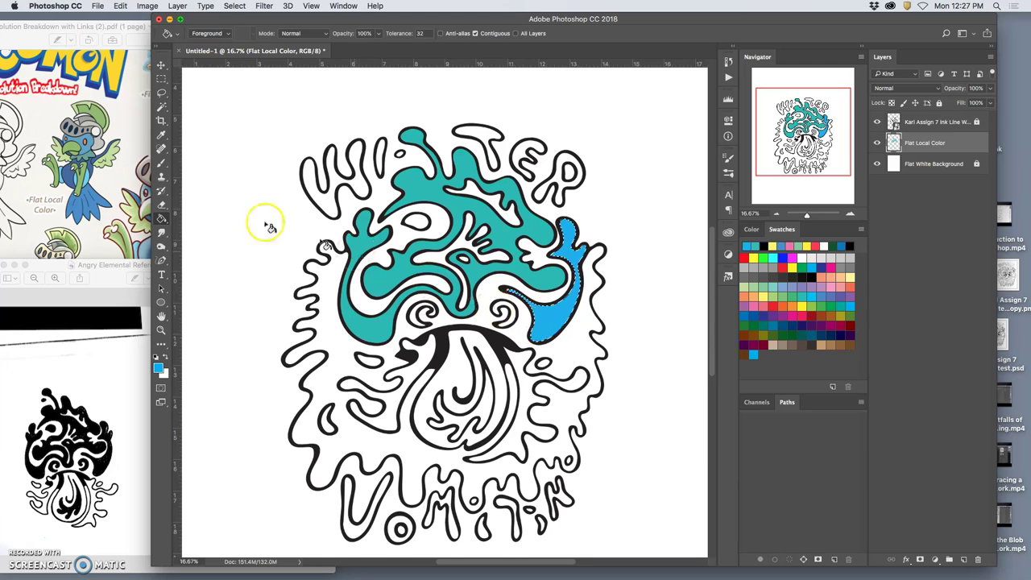
Step: Magic Wand the small white shape beside the black drip and fill it with blue
{"action": "left_click", "coordinate": [161, 107]}
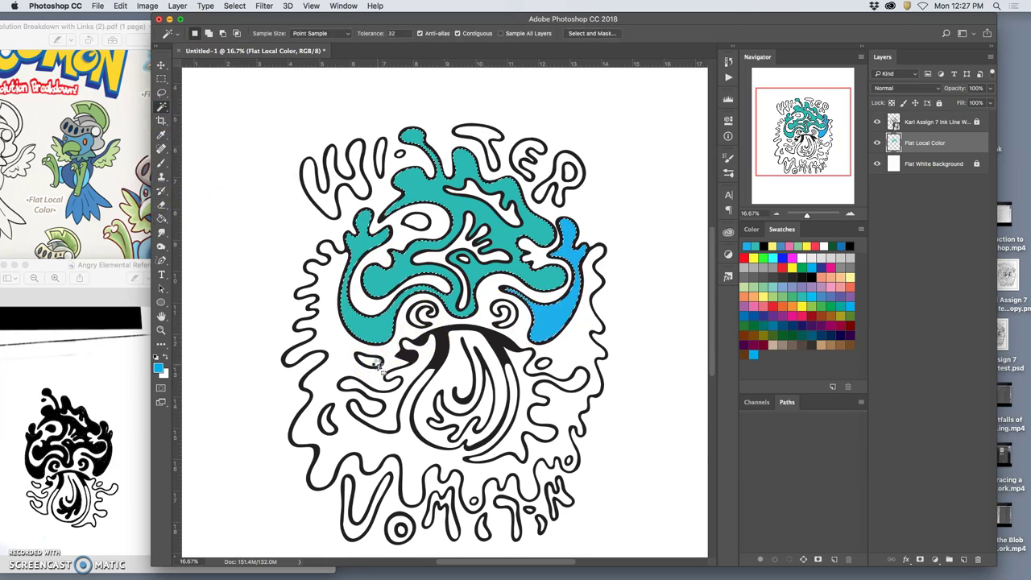
{"action": "left_click", "coordinate": [425, 155]}
{"action": "left_click", "coordinate": [921, 126]}
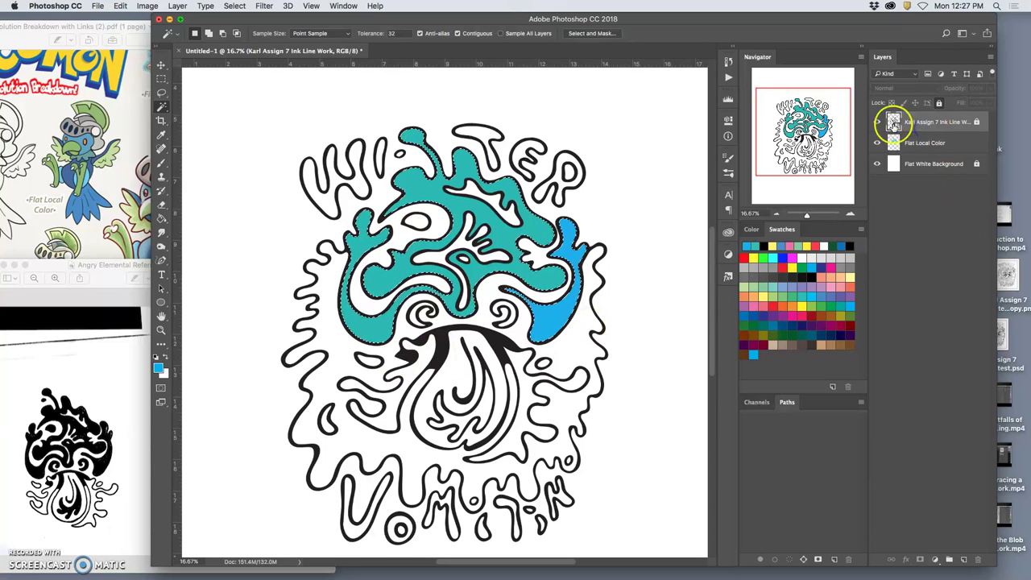
{"action": "left_click", "coordinate": [366, 363]}
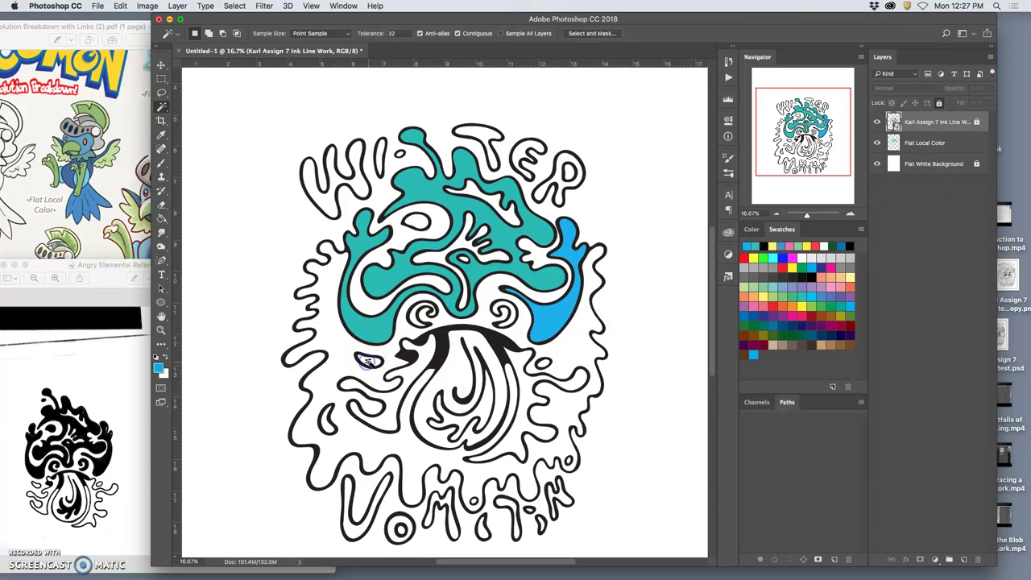
{"action": "left_click", "coordinate": [931, 145]}
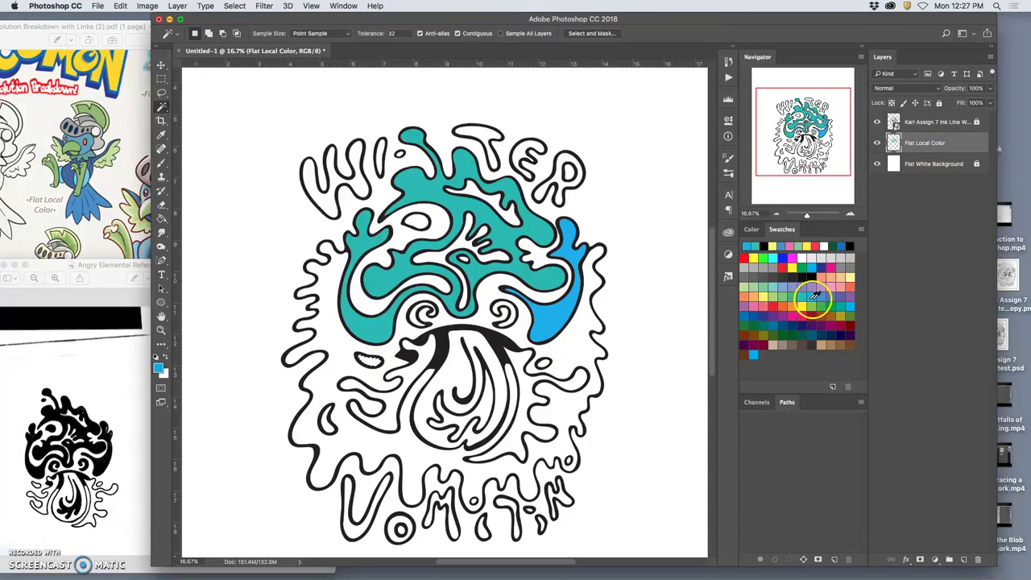
{"action": "left_click", "coordinate": [809, 297]}
{"action": "left_click", "coordinate": [292, 268]}
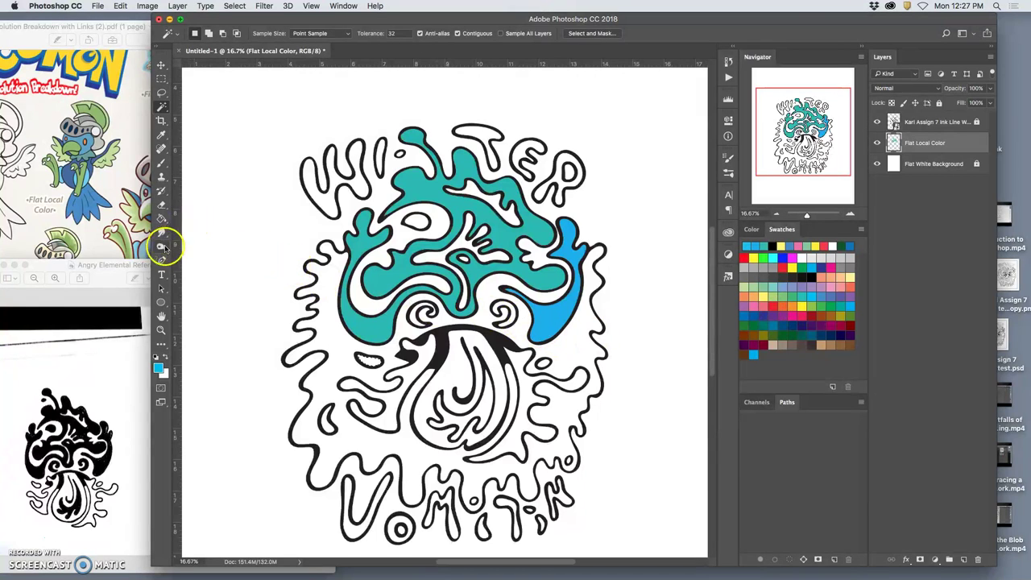
{"action": "left_click", "coordinate": [161, 217]}
{"action": "left_click", "coordinate": [417, 383]}
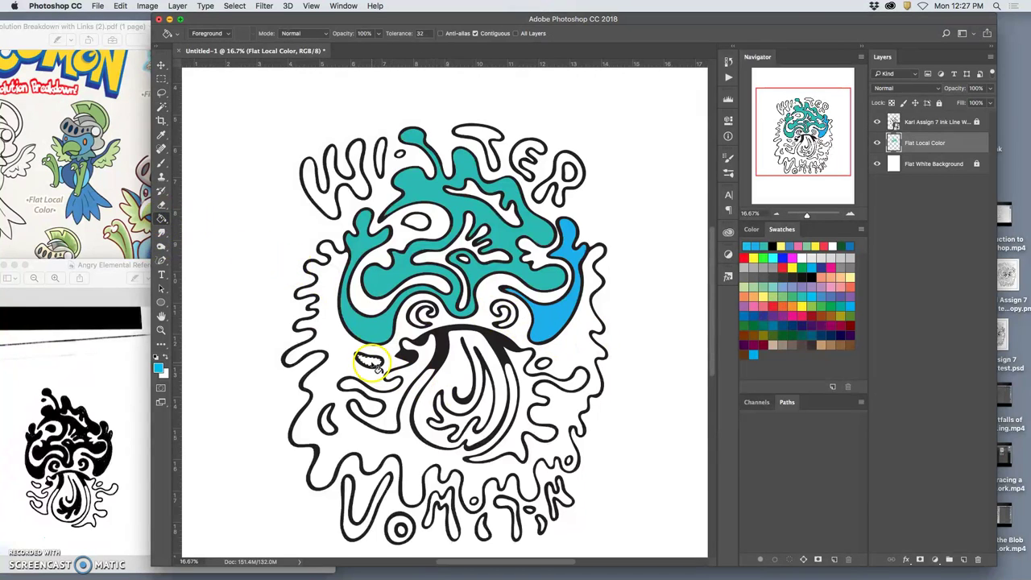
{"action": "left_click", "coordinate": [426, 414]}
{"action": "left_click", "coordinate": [310, 240]}
{"action": "left_click", "coordinate": [304, 235]}
Step: Select the left splash region and sample the artwork's existing teal as the fill colour
{"action": "left_click", "coordinate": [918, 123]}
{"action": "left_click", "coordinate": [161, 106]}
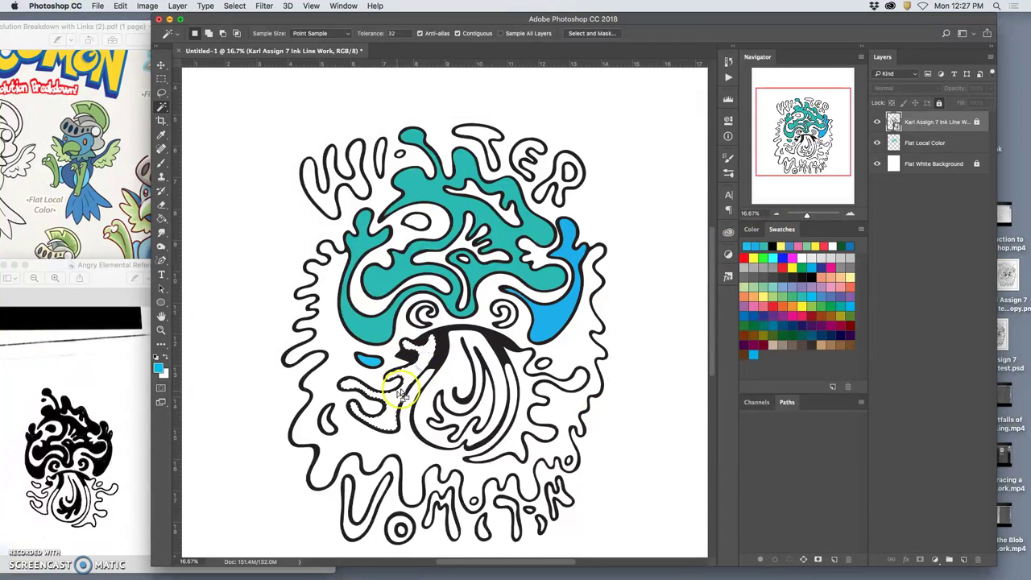
{"action": "left_click", "coordinate": [922, 145]}
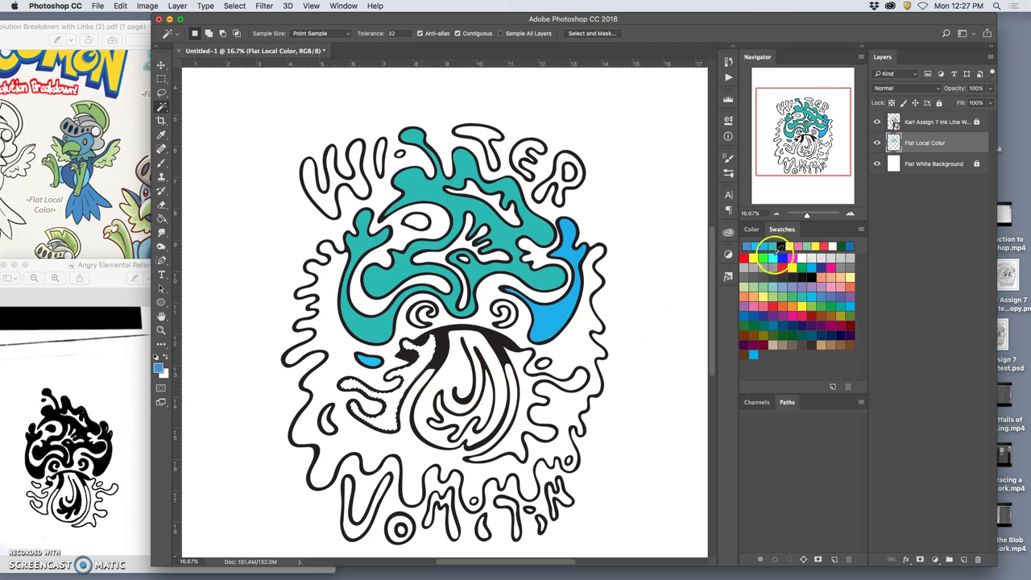
{"action": "left_click", "coordinate": [810, 297]}
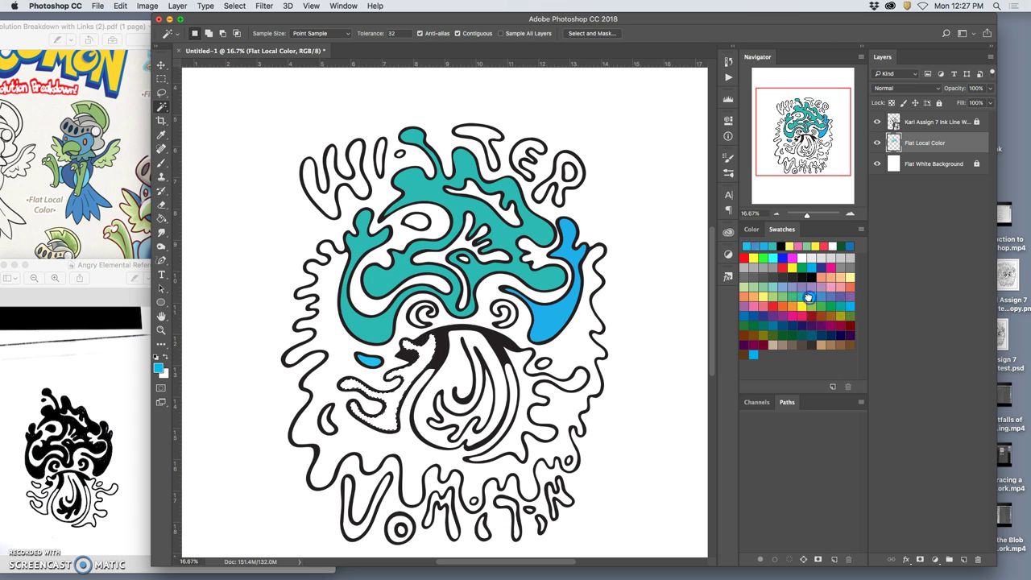
{"action": "left_click", "coordinate": [162, 218]}
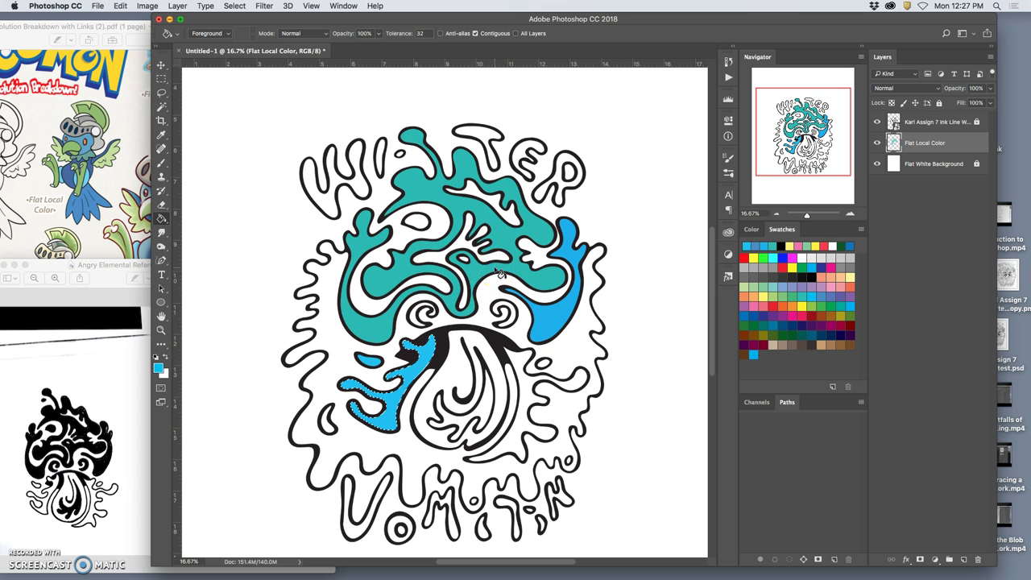
{"action": "left_click", "coordinate": [475, 267], "text": "alt"}
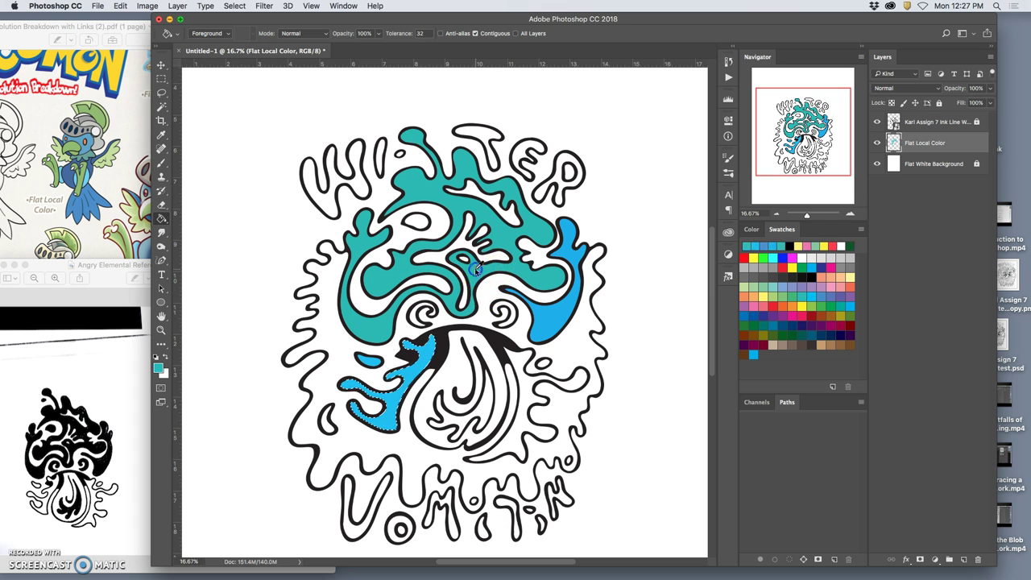
Step: Fill the left splash with a lighter teal swatch on the flat colour layer
{"action": "left_click", "coordinate": [772, 287]}
{"action": "left_click", "coordinate": [459, 331]}
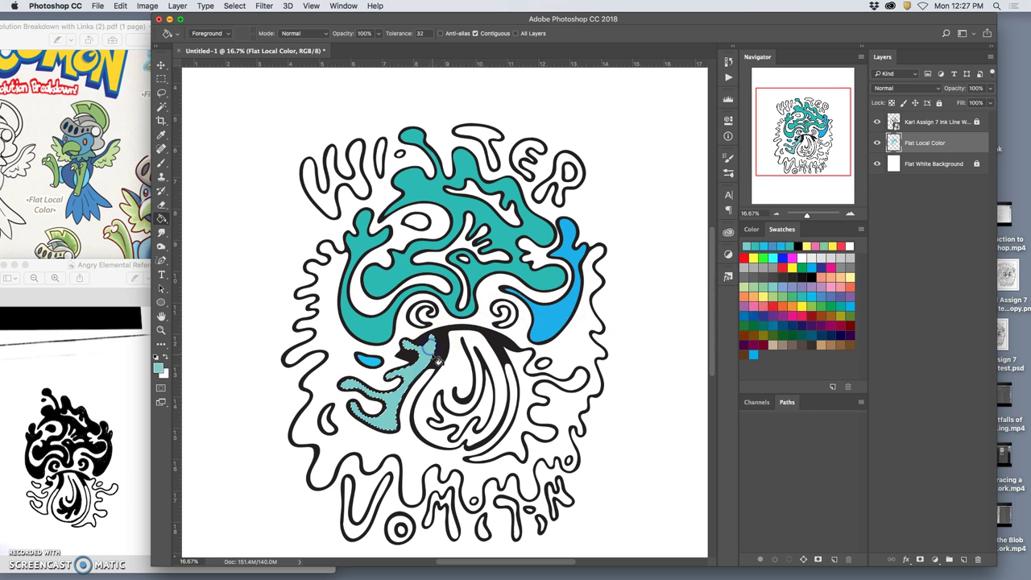
{"action": "left_click", "coordinate": [476, 280]}
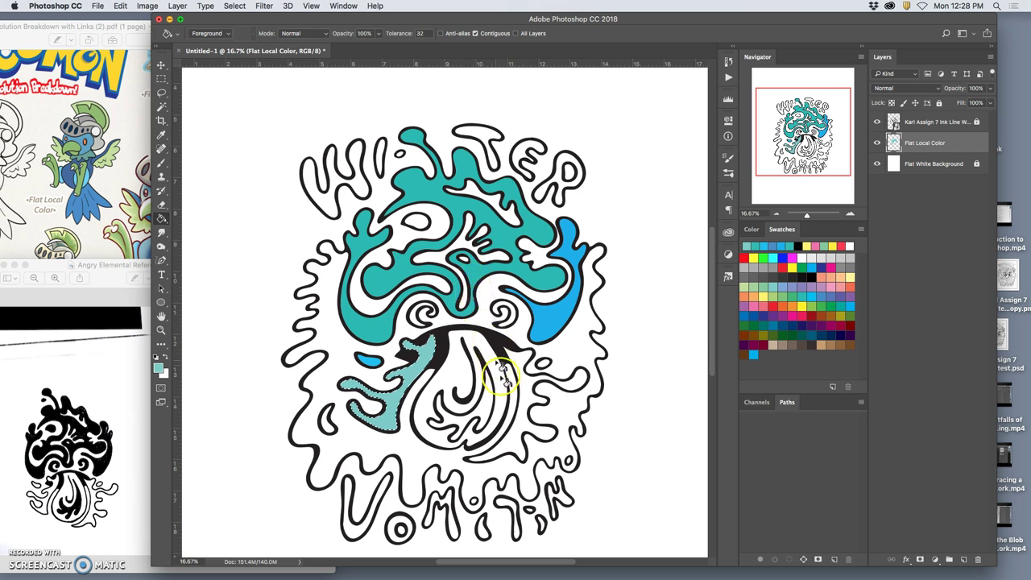
Step: Magic Wand the central drop's inner swirls on the ink layer and fill them teal on Flat Local Color
{"action": "left_click", "coordinate": [947, 122]}
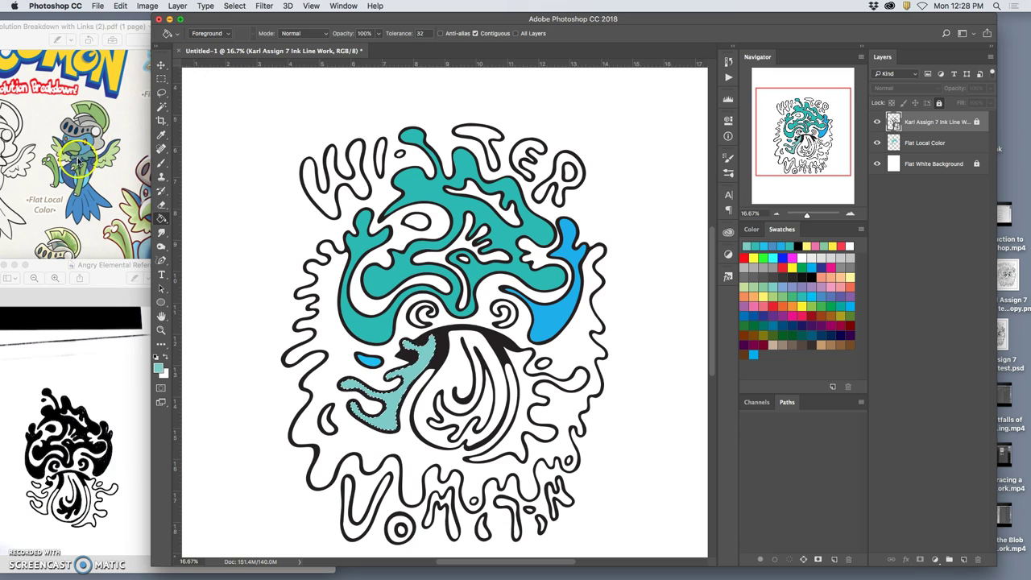
{"action": "left_click", "coordinate": [161, 106]}
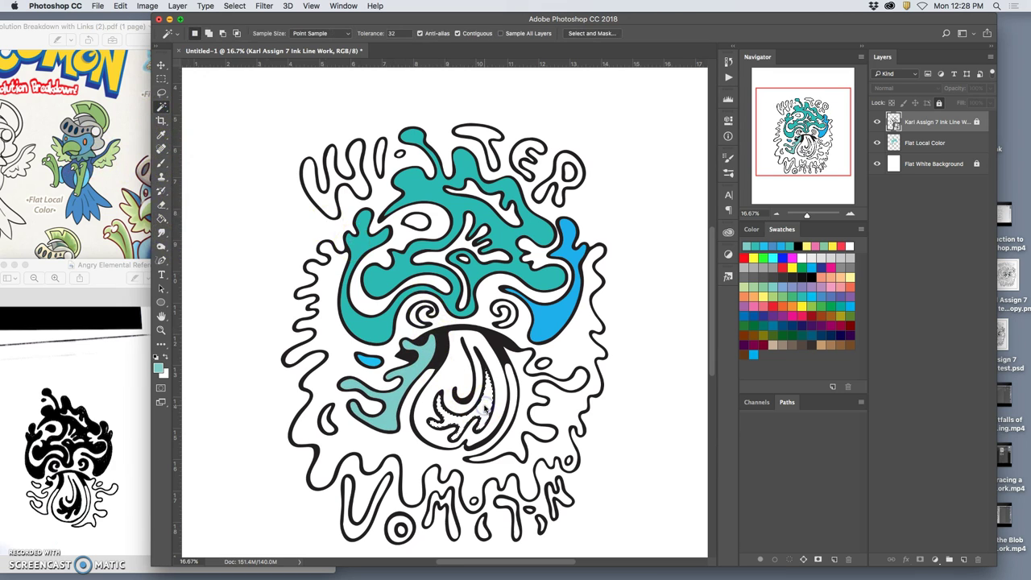
{"action": "left_click", "coordinate": [951, 143]}
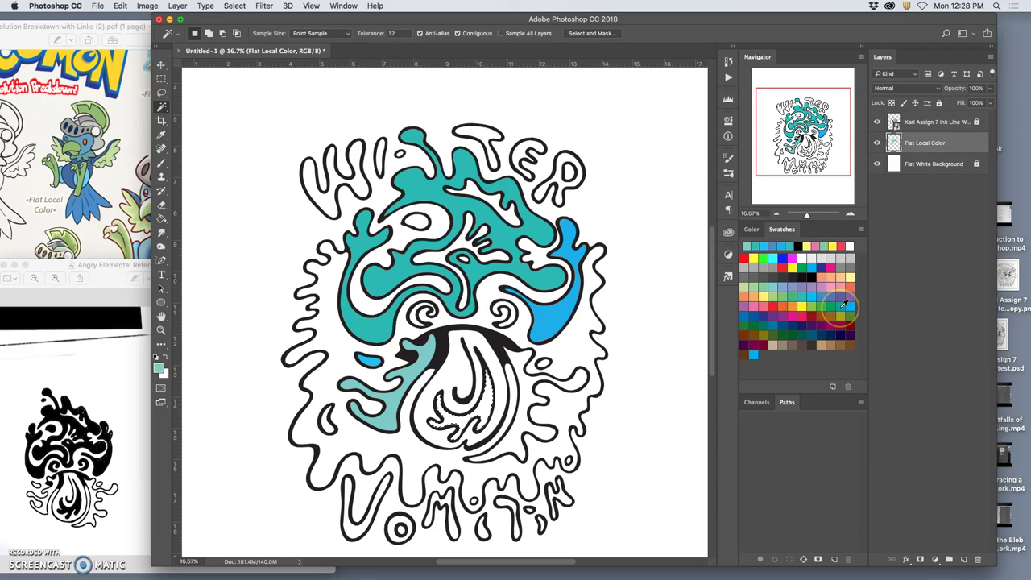
{"action": "left_click", "coordinate": [843, 304]}
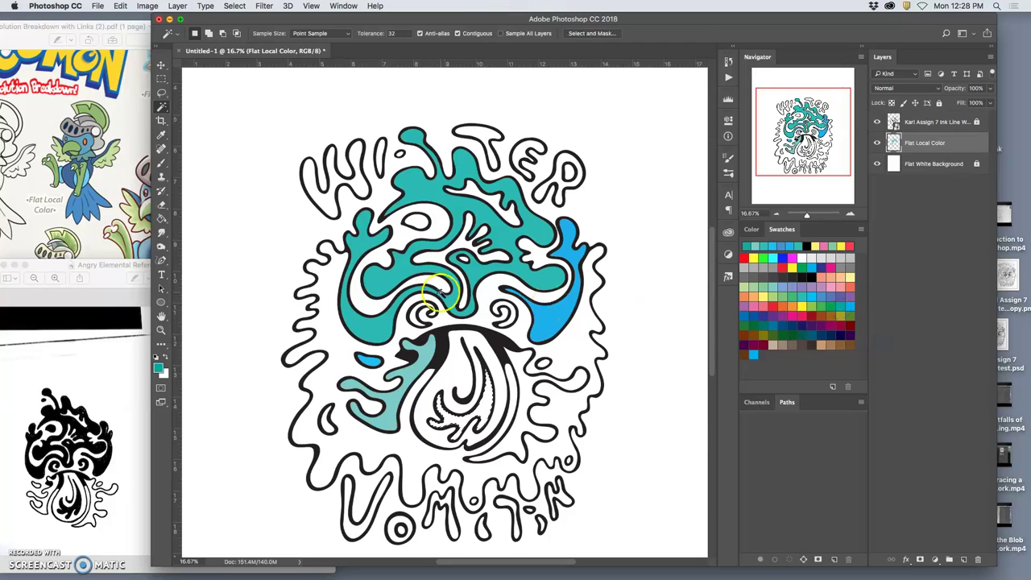
{"action": "left_click", "coordinate": [161, 217]}
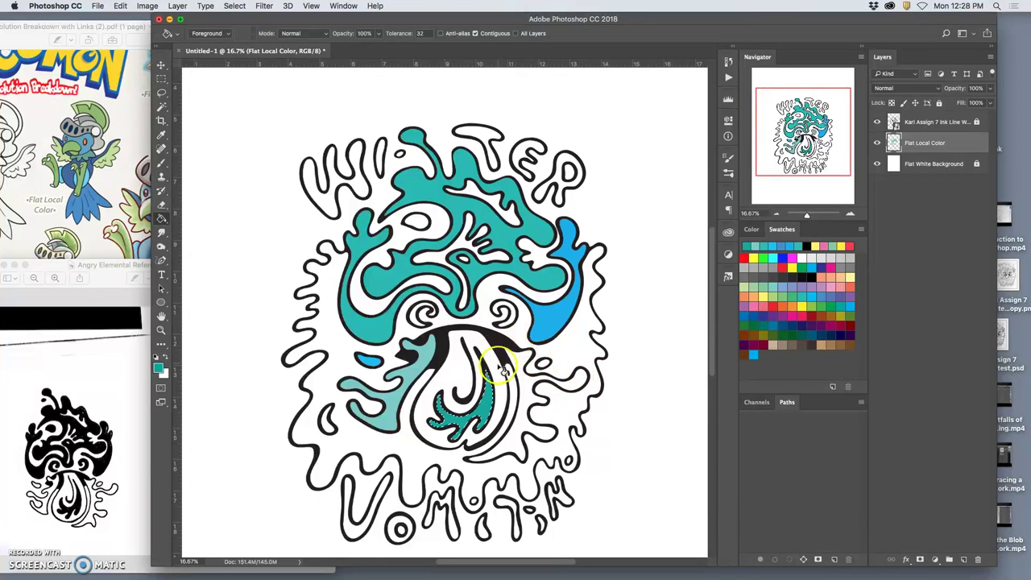
{"action": "left_click", "coordinate": [918, 122]}
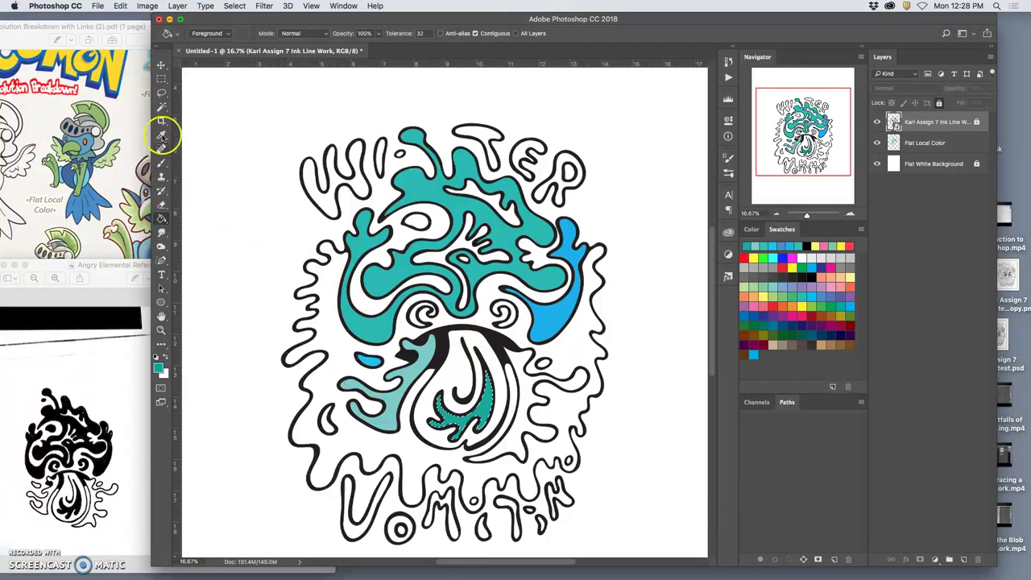
Step: Select the central drop's outer area on the ink layer and Paint Bucket it pale cyan #ccffff
{"action": "left_click", "coordinate": [161, 107]}
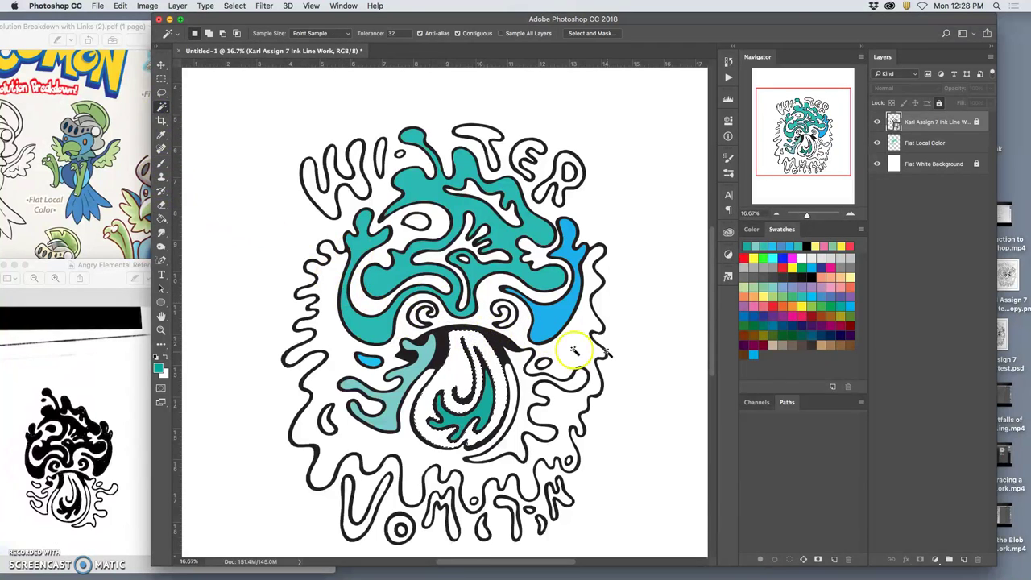
{"action": "left_click", "coordinate": [916, 144]}
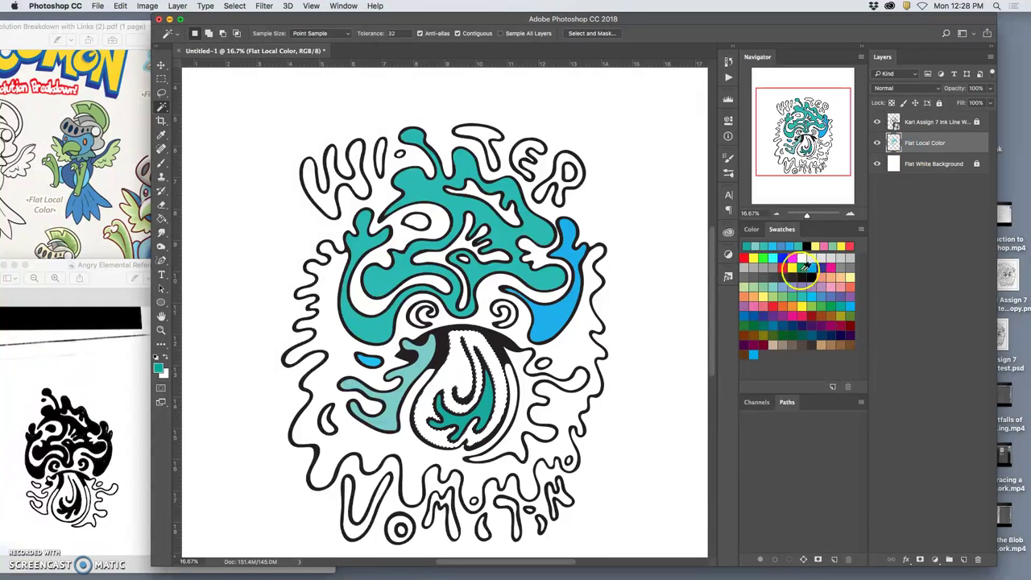
{"action": "left_click", "coordinate": [758, 244]}
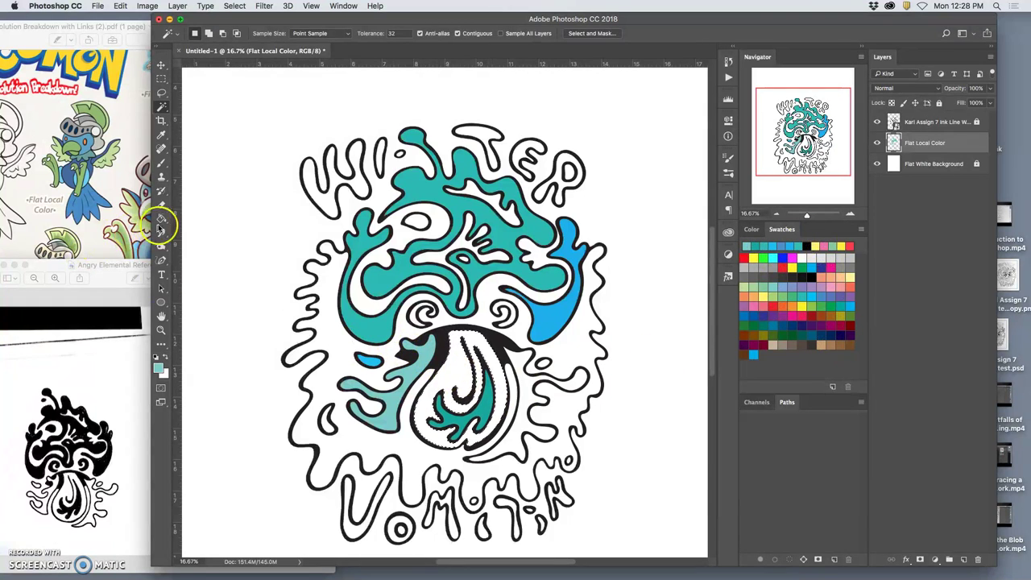
{"action": "left_click", "coordinate": [162, 219]}
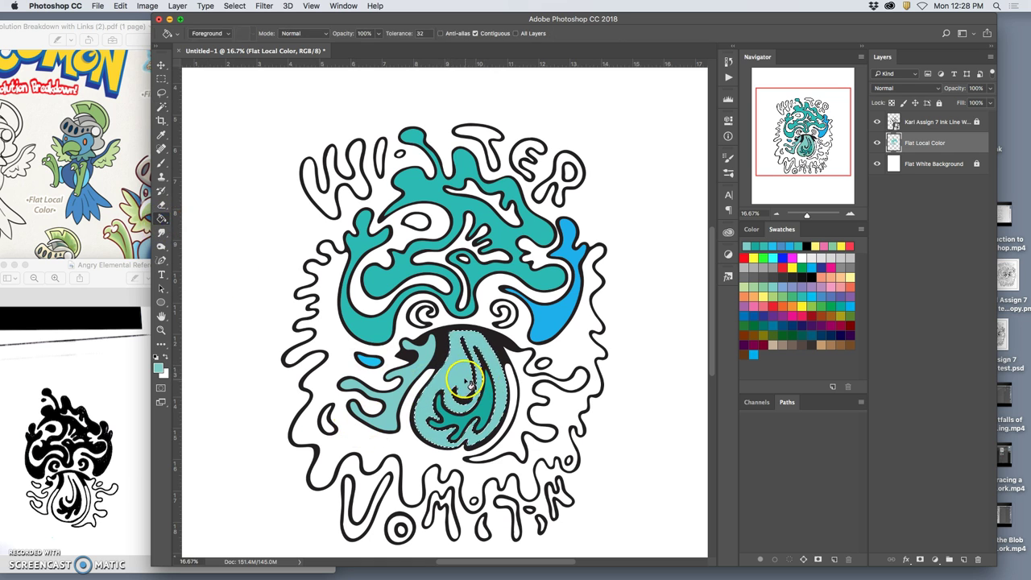
{"action": "left_click", "coordinate": [160, 368]}
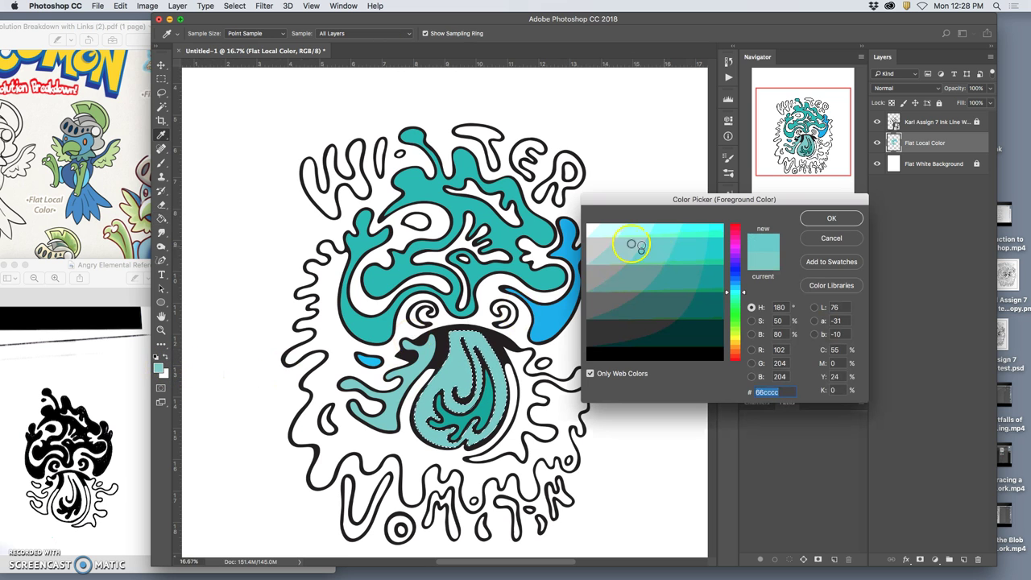
{"action": "left_click", "coordinate": [608, 228]}
{"action": "left_click", "coordinate": [831, 218]}
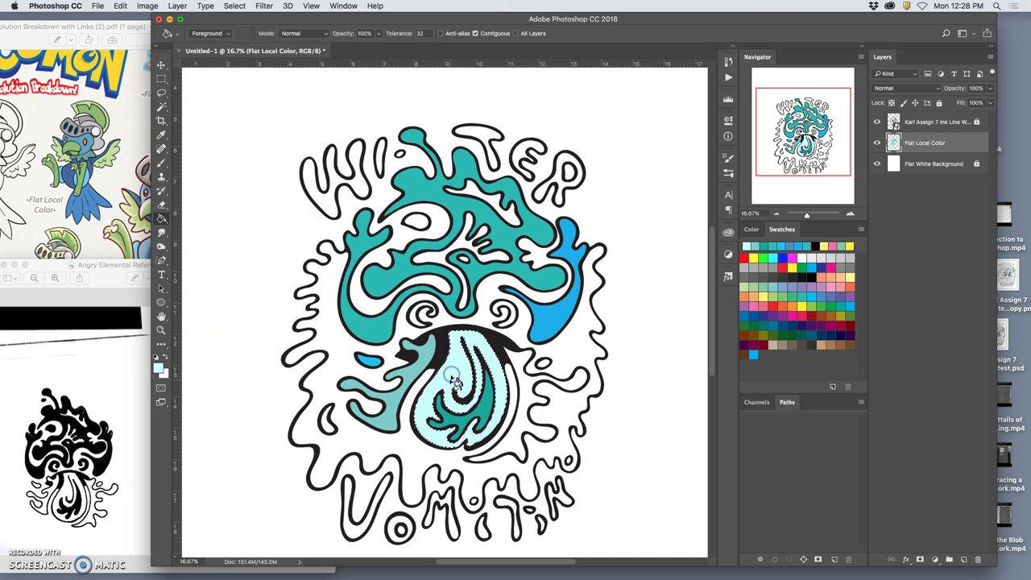
{"action": "left_click", "coordinate": [288, 311]}
{"action": "left_click", "coordinate": [159, 368]}
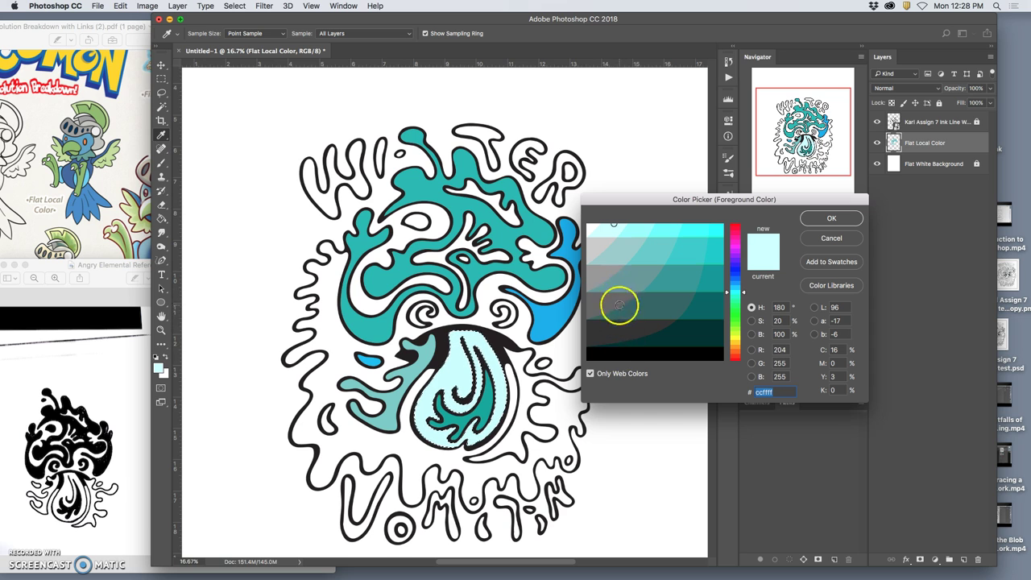
{"action": "left_click", "coordinate": [852, 216]}
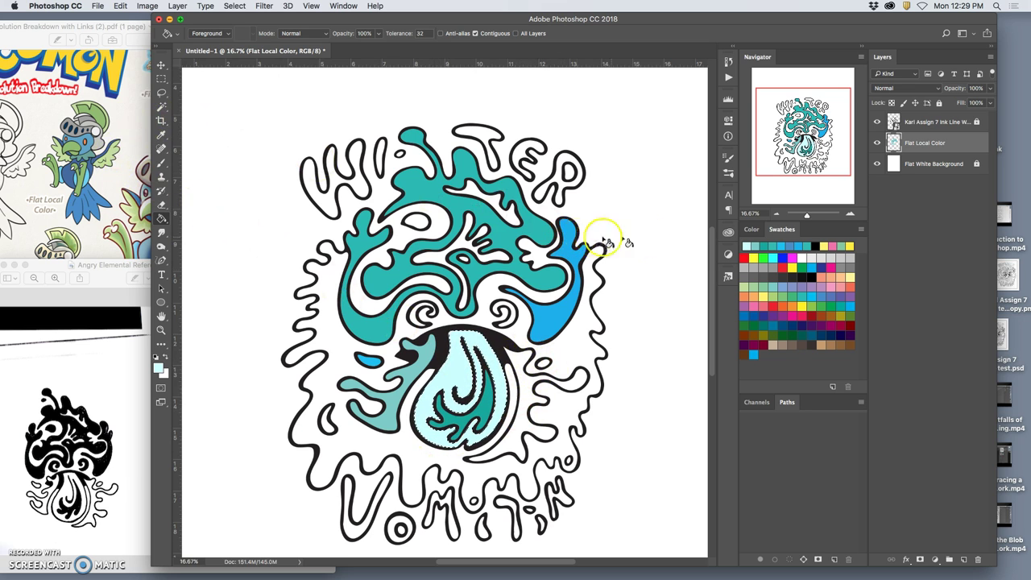
Step: Select the wavy shape right of the drop, clear the locked-layer alert, and fill it teal on Flat Local Color
{"action": "left_click", "coordinate": [161, 107]}
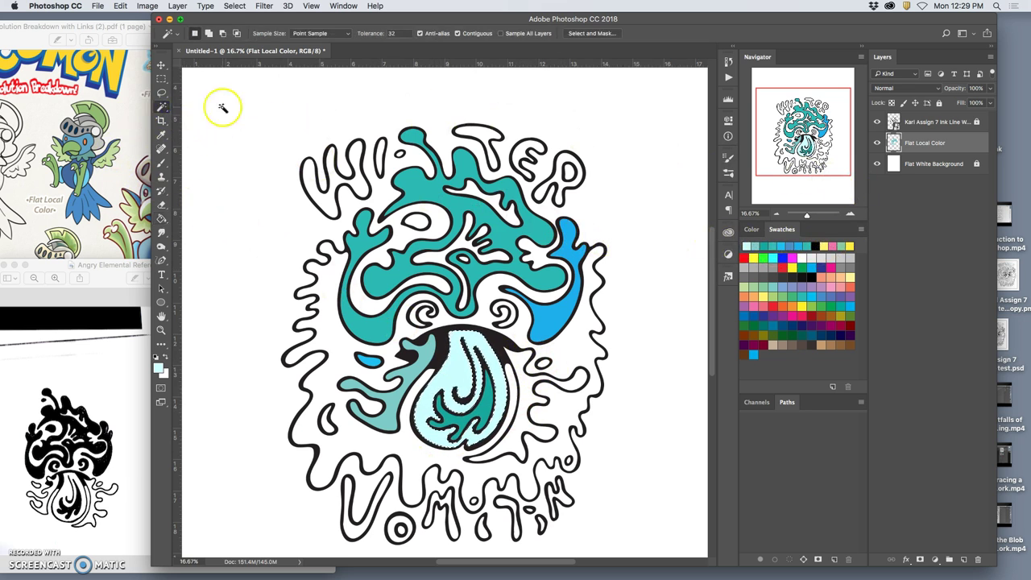
{"action": "left_click", "coordinate": [925, 123]}
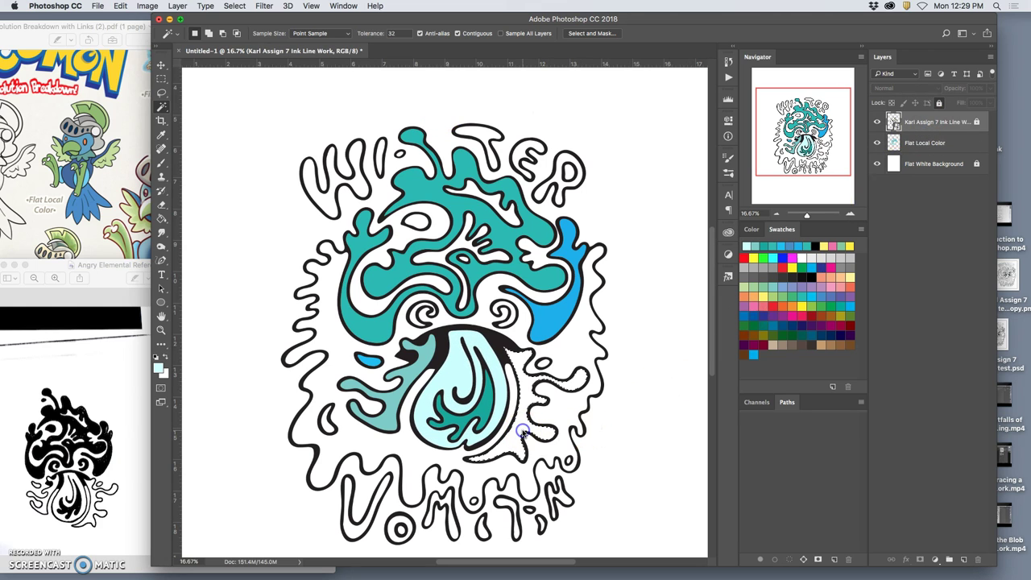
{"action": "left_click", "coordinate": [771, 288]}
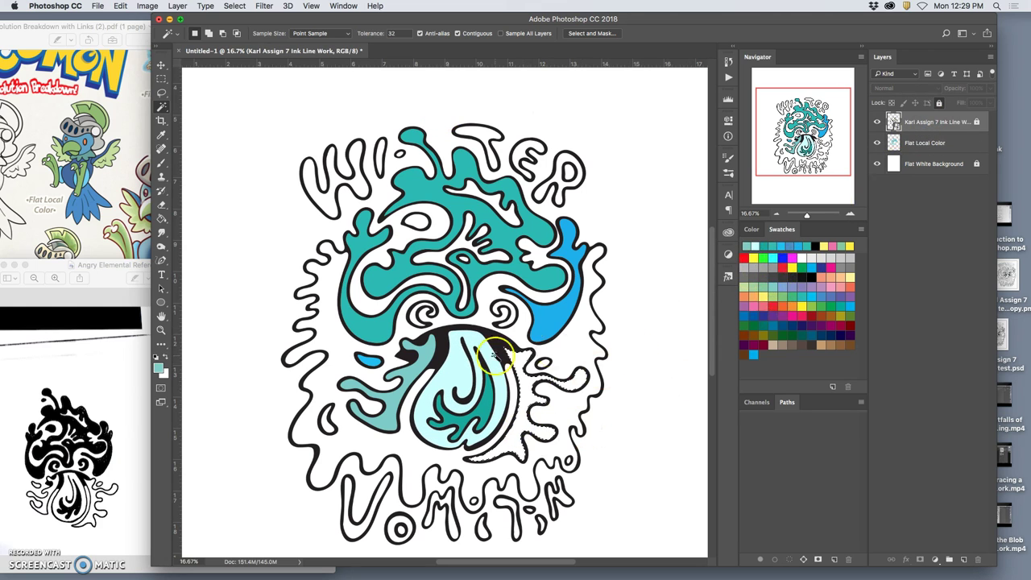
{"action": "left_click", "coordinate": [161, 218]}
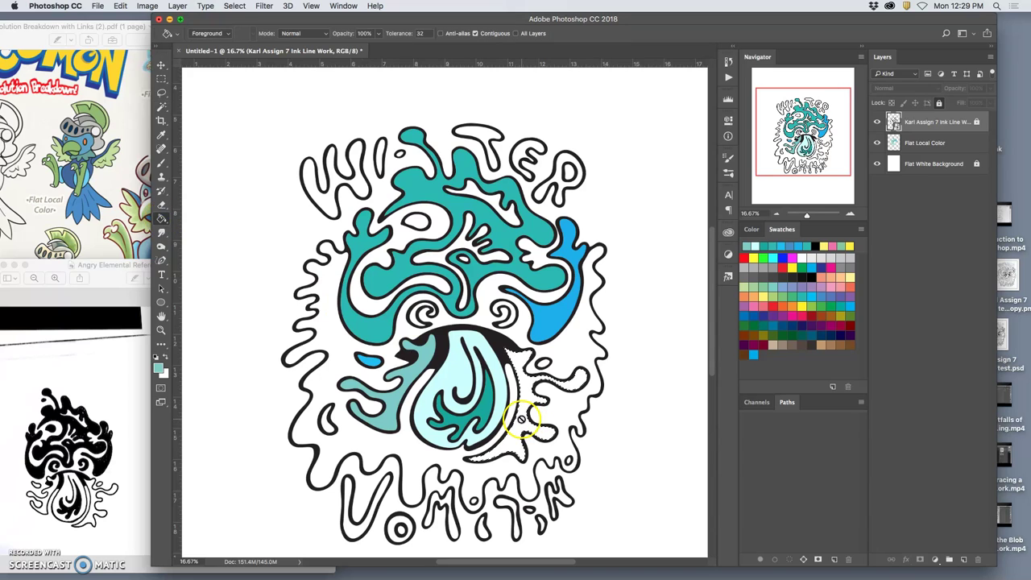
{"action": "left_click", "coordinate": [522, 417]}
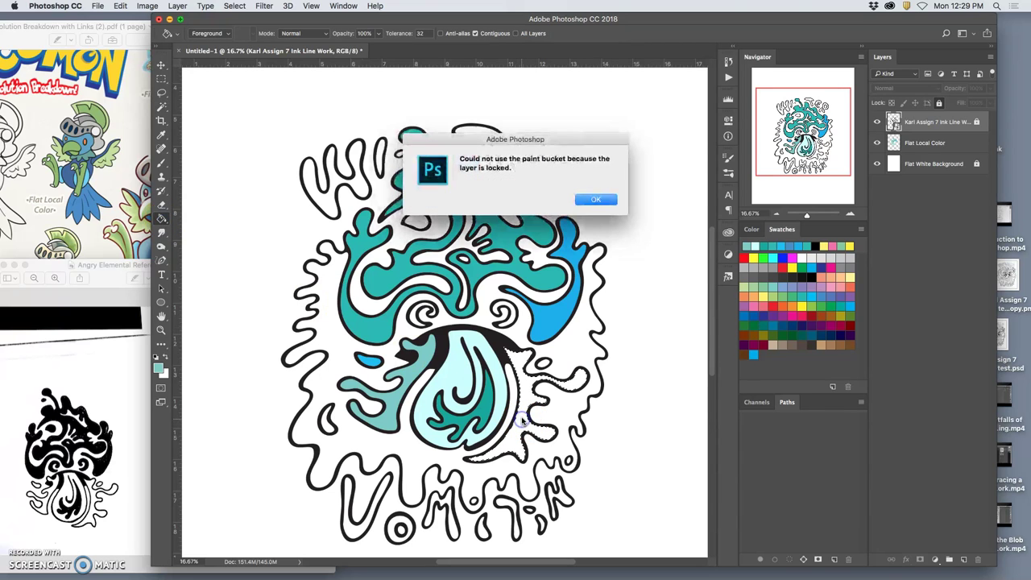
{"action": "left_click", "coordinate": [596, 199]}
{"action": "left_click", "coordinate": [914, 143]}
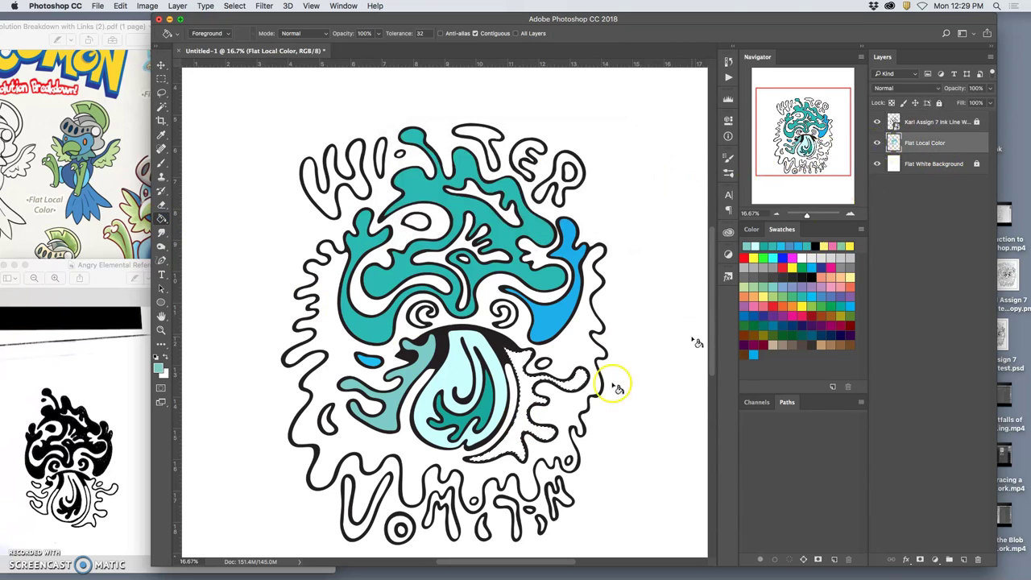
{"action": "left_click", "coordinate": [518, 427]}
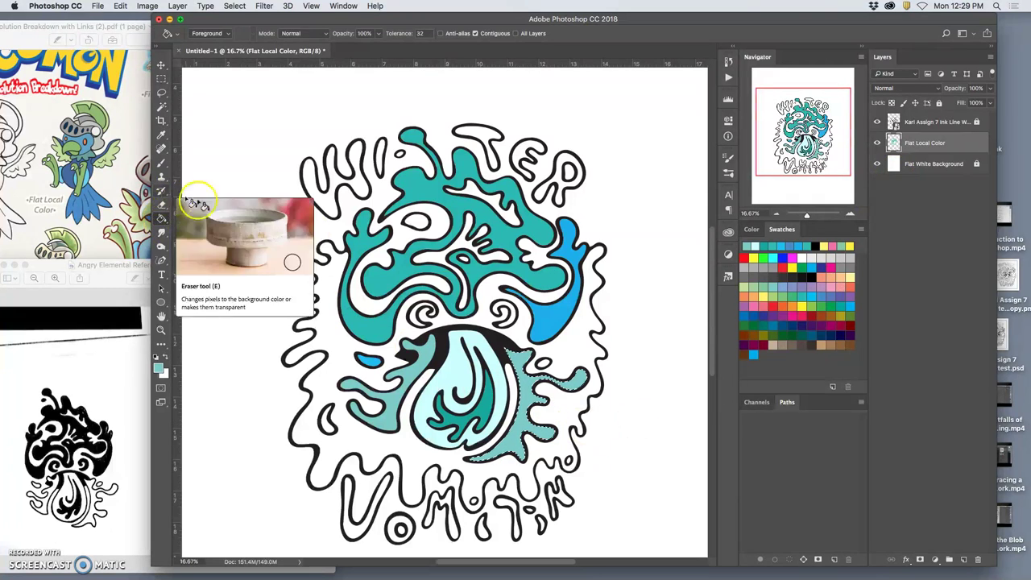
Step: Magic Wand white shapes in the cap, swirl and mouth on the ink layer, then deselect
{"action": "left_click", "coordinate": [161, 106]}
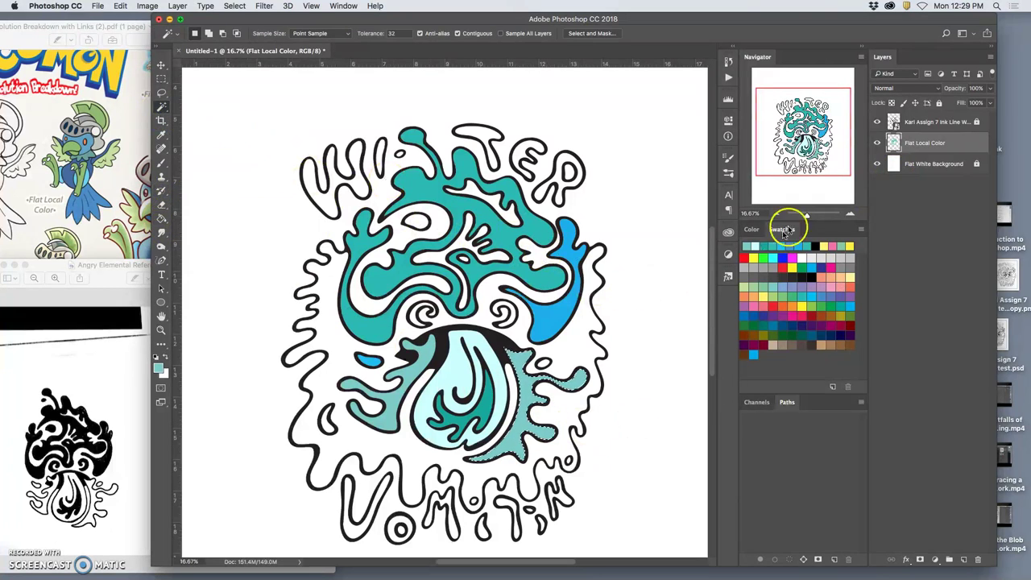
{"action": "left_click", "coordinate": [915, 122]}
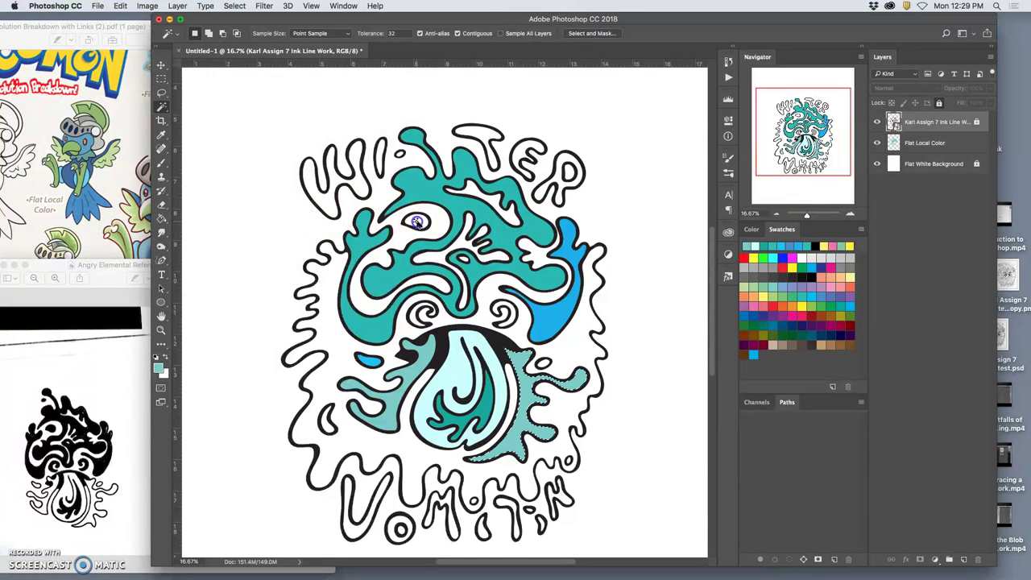
{"action": "left_click", "coordinate": [417, 223]}
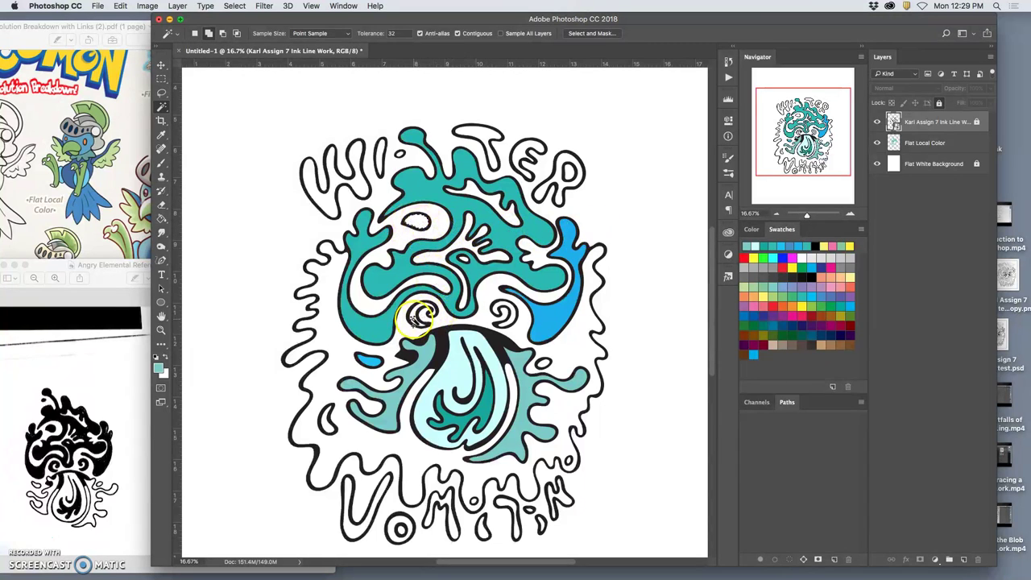
{"action": "left_click", "coordinate": [513, 317]}
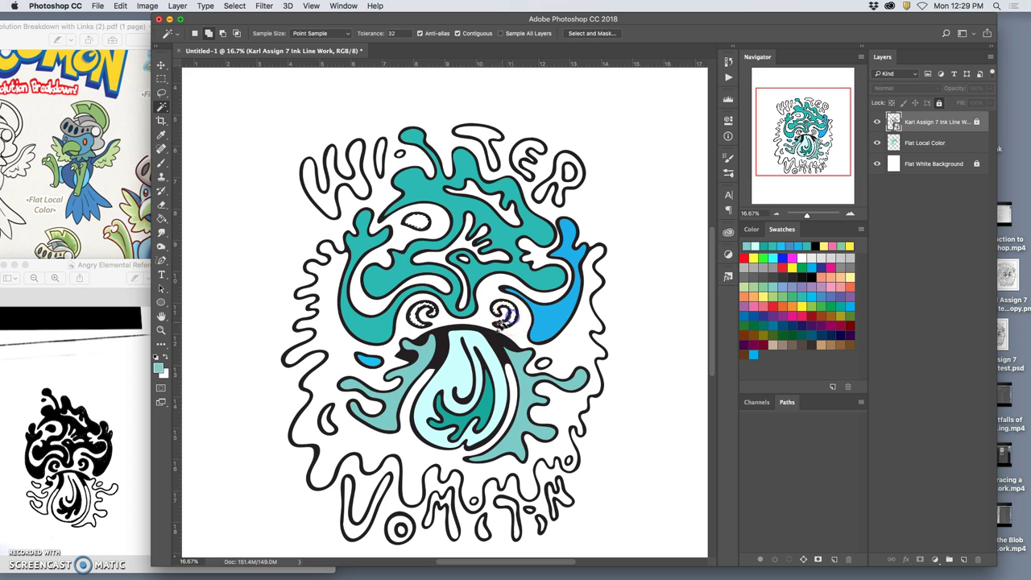
{"action": "left_click", "coordinate": [428, 226]}
{"action": "left_click", "coordinate": [326, 425]}
{"action": "left_click", "coordinate": [409, 451]}
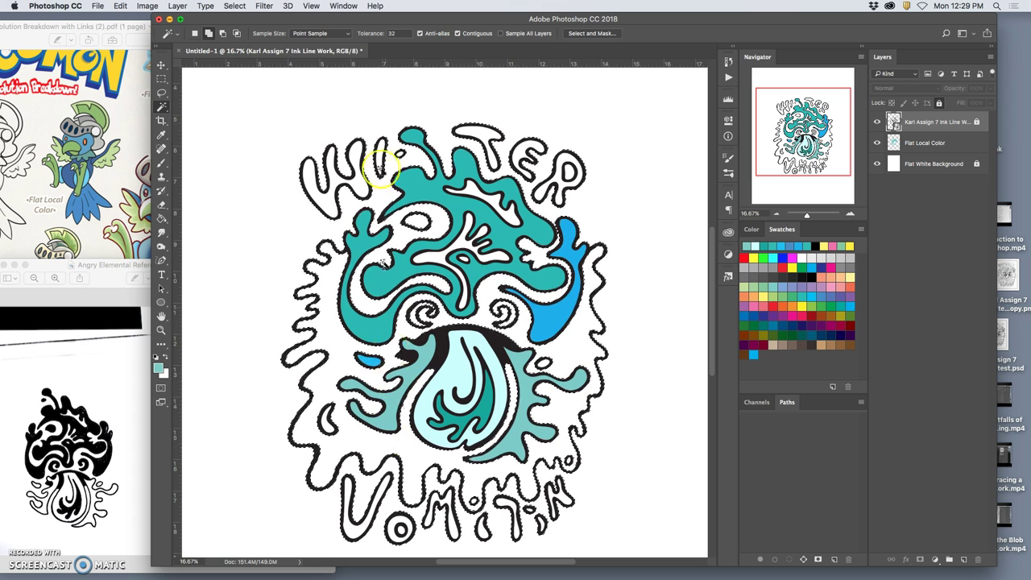
{"action": "left_click", "coordinate": [357, 143]}
{"action": "key", "text": "super+d"}
{"action": "left_click", "coordinate": [441, 157]}
Step: Select the insides of the WATER and VOMIT letters, then activate Flat Local Color and hide the ink layer
{"action": "left_click", "coordinate": [360, 147]}
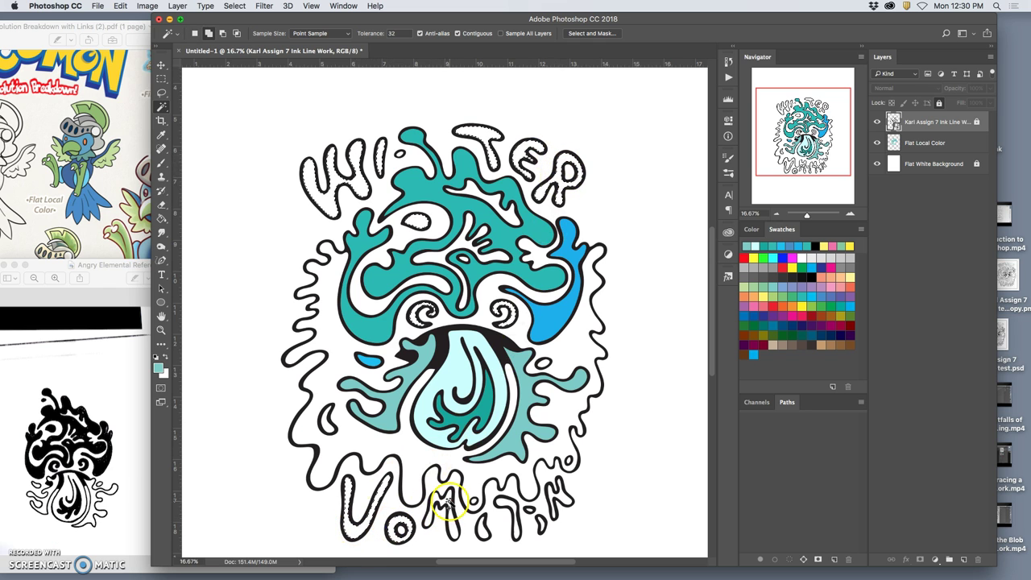
{"action": "left_click", "coordinate": [480, 501], "text": "shift"}
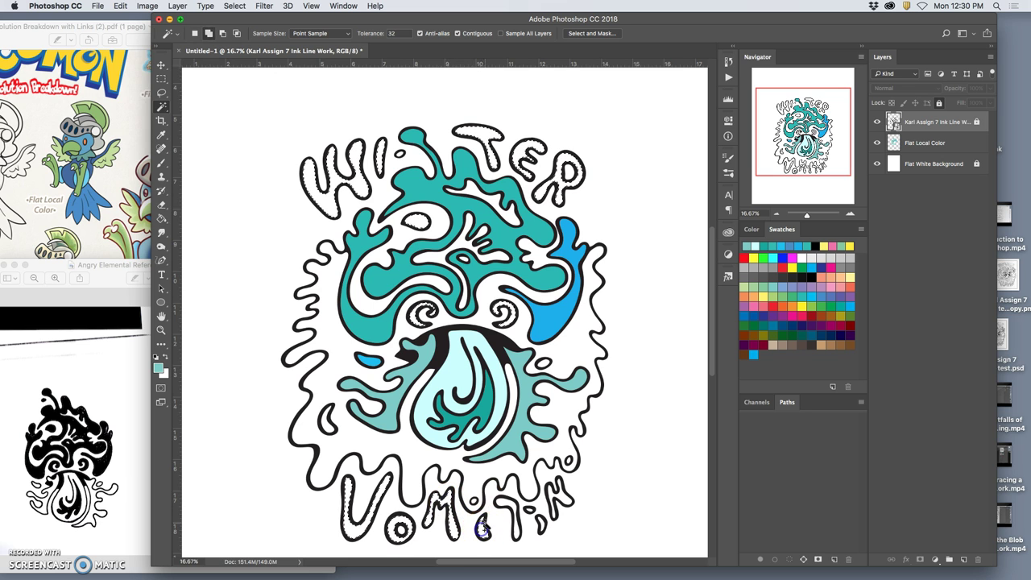
{"action": "left_click", "coordinate": [499, 503], "text": "shift"}
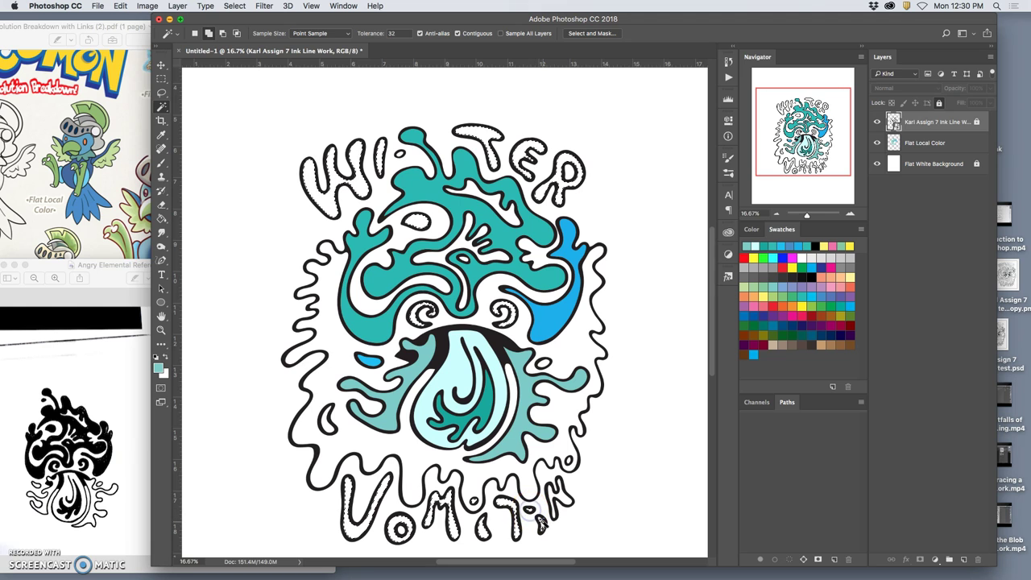
{"action": "left_click", "coordinate": [555, 494], "text": "shift"}
{"action": "left_click", "coordinate": [557, 460], "text": "shift"}
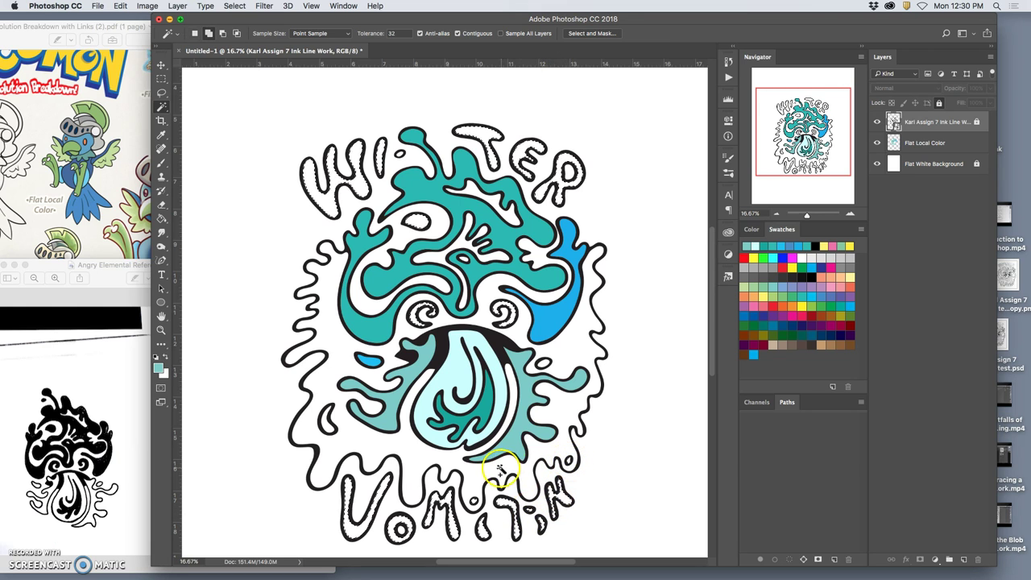
{"action": "left_click", "coordinate": [472, 392], "text": "shift"}
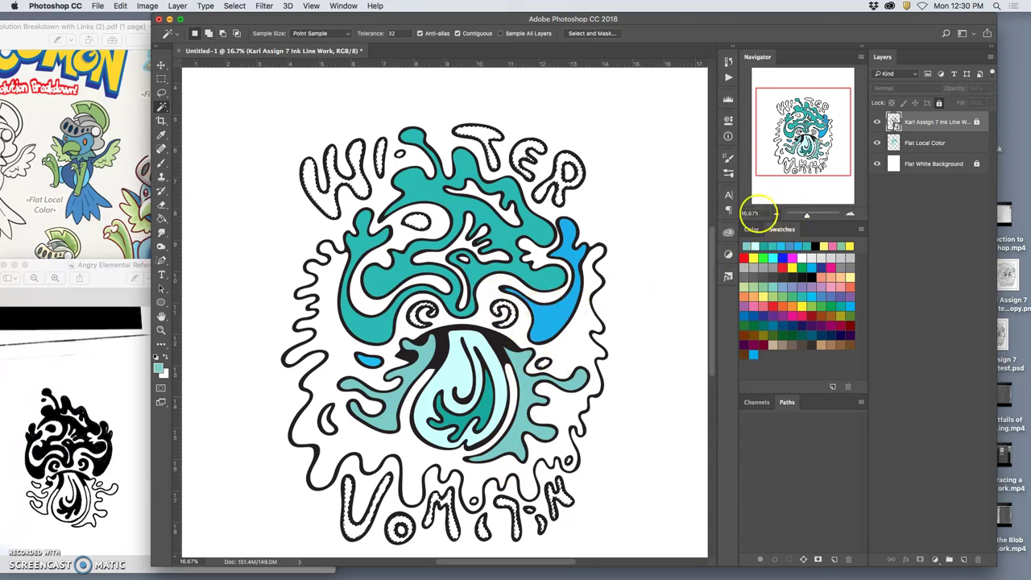
{"action": "left_click", "coordinate": [962, 143]}
{"action": "left_click", "coordinate": [877, 122]}
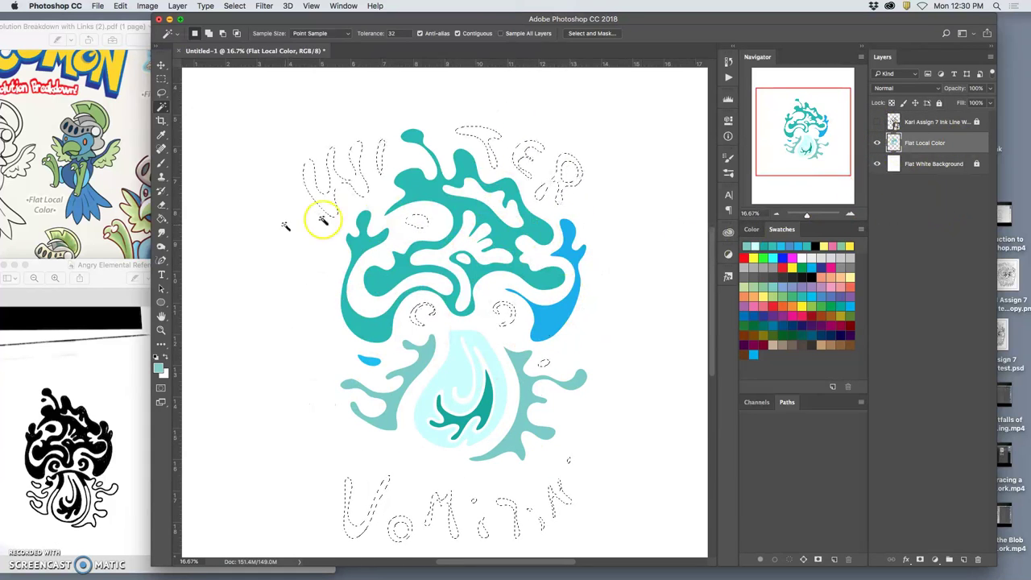
Step: Paint Bucket the selected letters dark blue, deselect, and turn the ink line art back on
{"action": "left_click", "coordinate": [161, 218]}
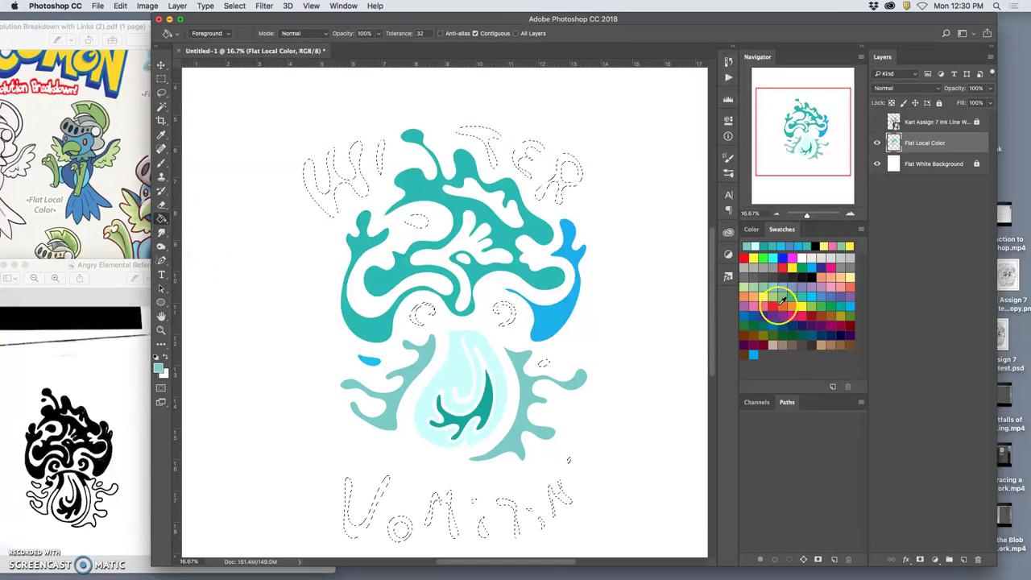
{"action": "left_click", "coordinate": [778, 322]}
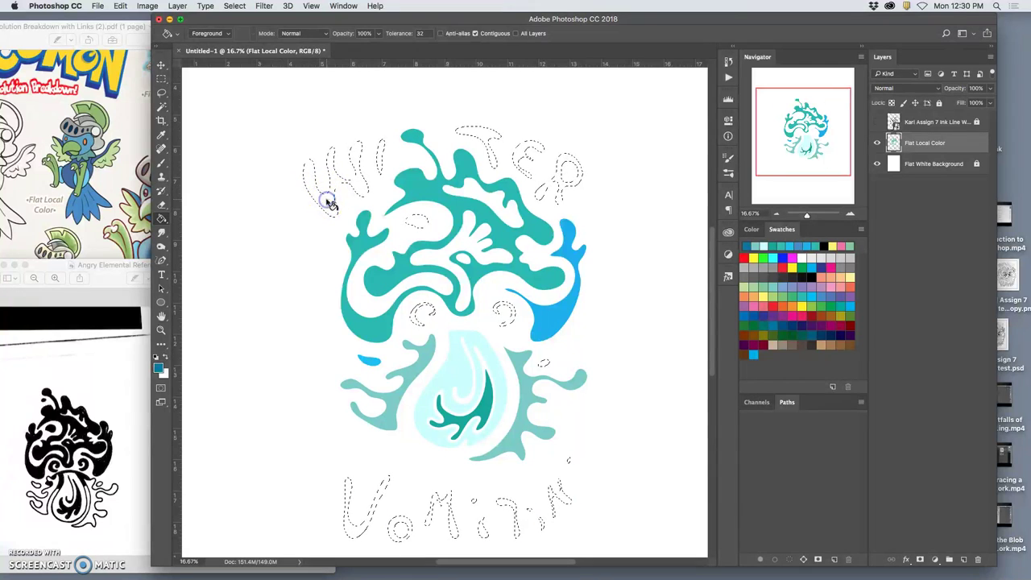
{"action": "left_click", "coordinate": [327, 203]}
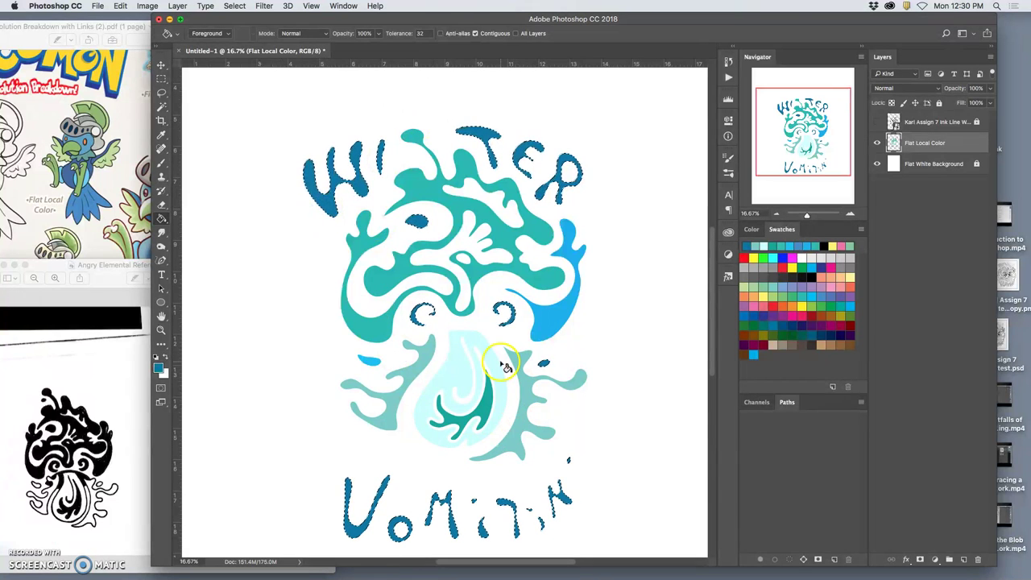
{"action": "key", "text": "ctrl+d"}
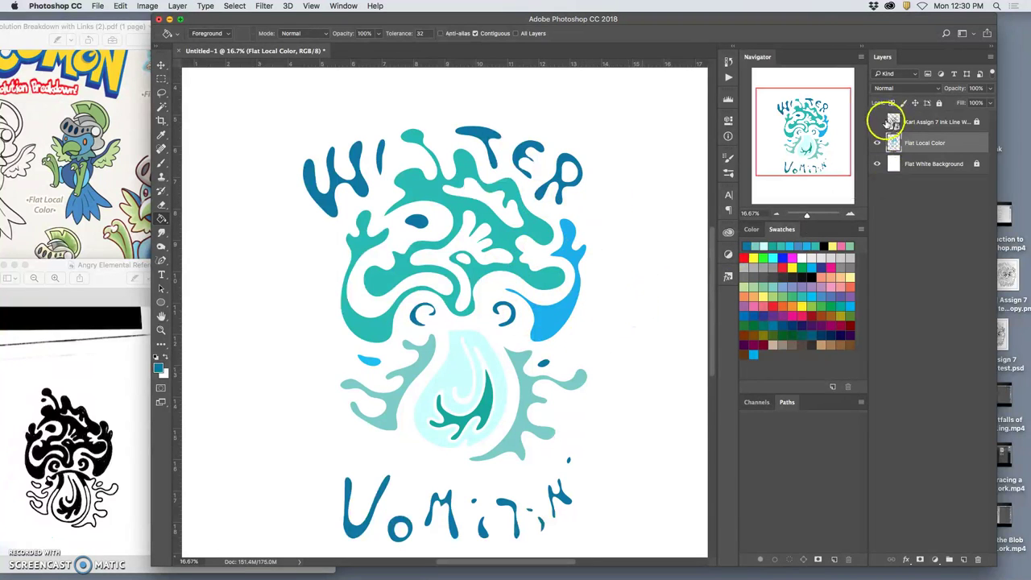
{"action": "left_click", "coordinate": [877, 121]}
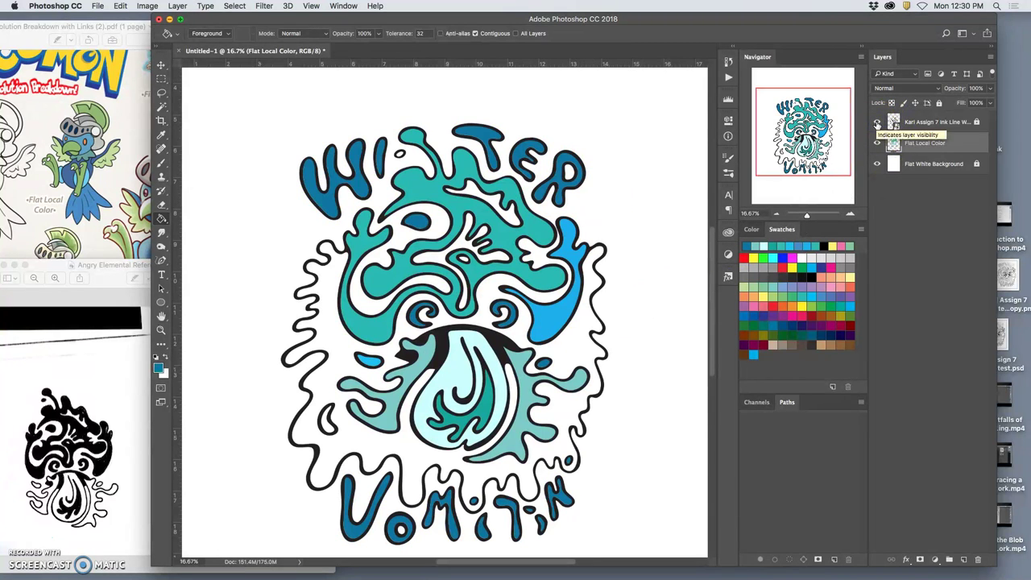
{"action": "left_click", "coordinate": [877, 121]}
{"action": "left_click", "coordinate": [877, 122]}
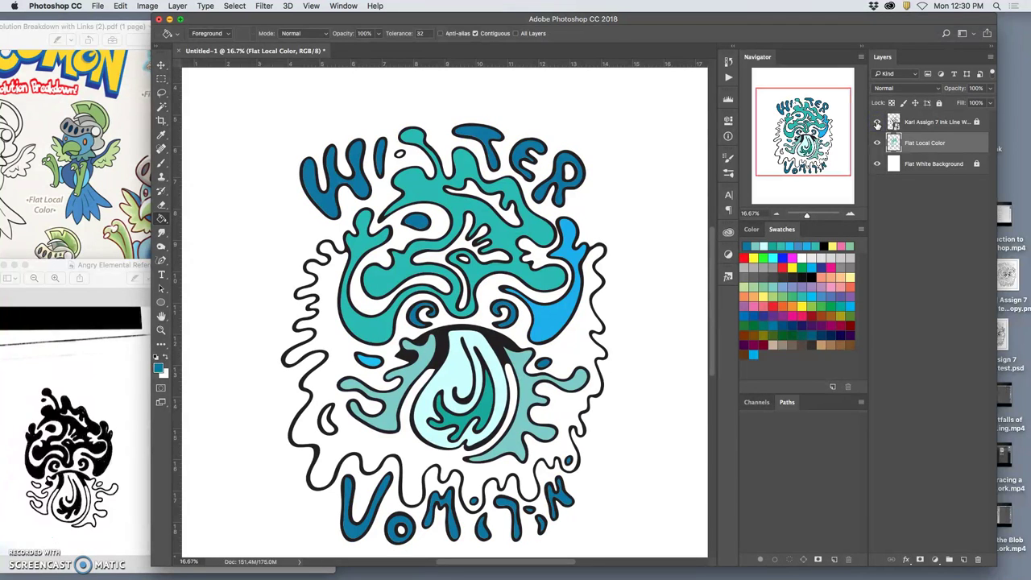
{"action": "left_click", "coordinate": [877, 122]}
{"action": "left_click", "coordinate": [877, 121]}
{"action": "left_click", "coordinate": [161, 106]}
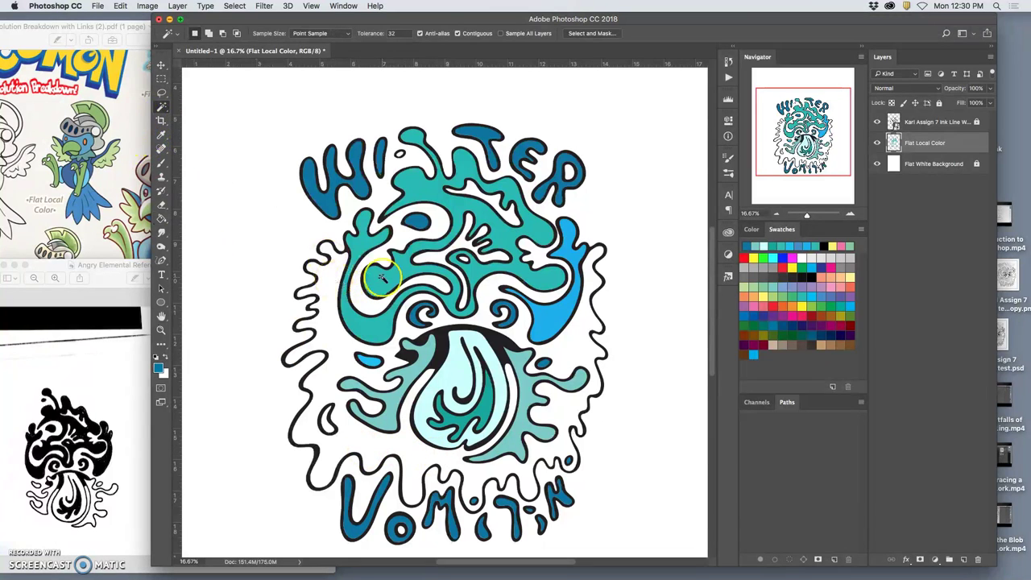
{"action": "left_click", "coordinate": [930, 121]}
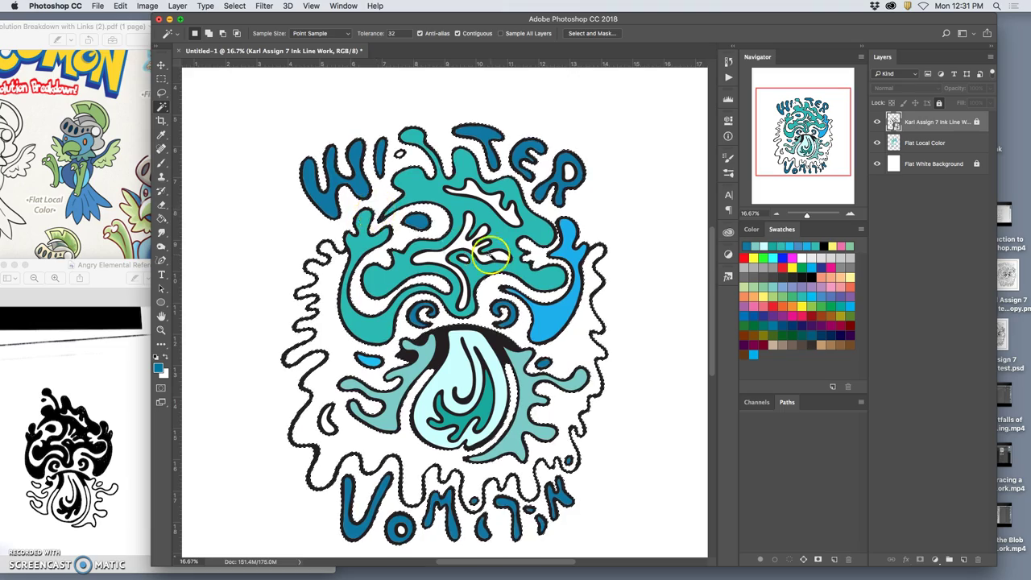
{"action": "left_click", "coordinate": [527, 246], "text": "shift"}
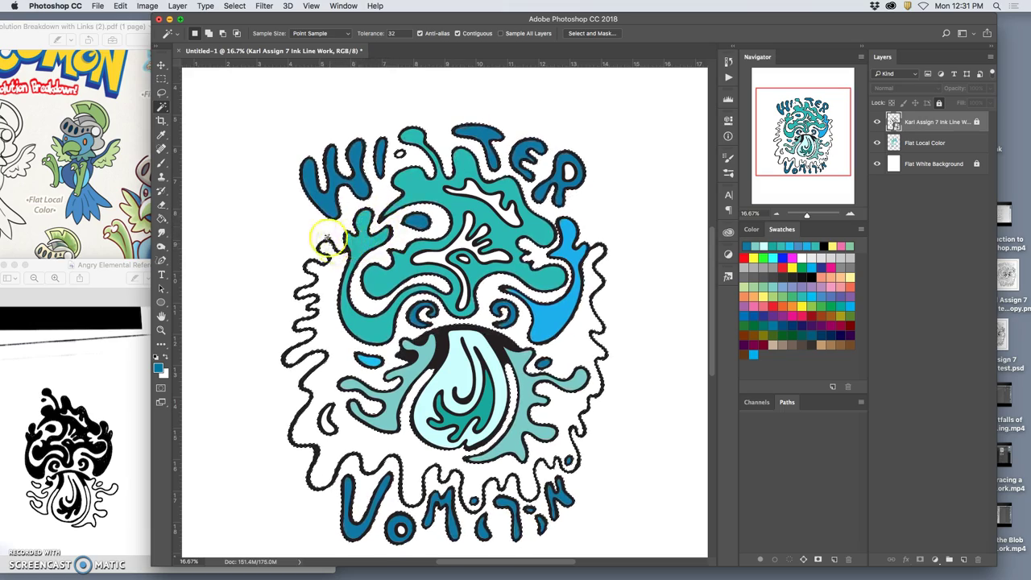
{"action": "left_click", "coordinate": [915, 143]}
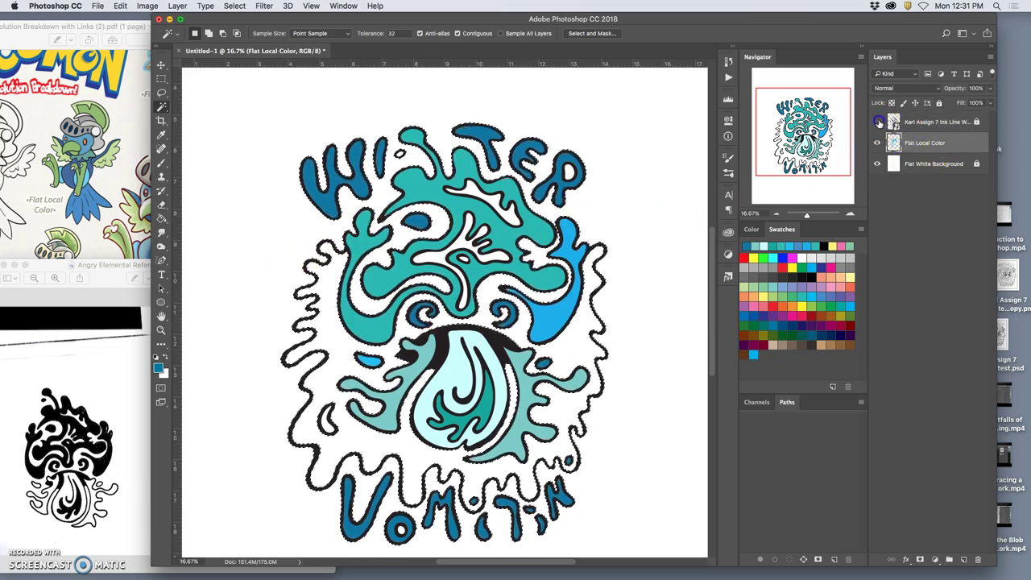
{"action": "left_click", "coordinate": [877, 121]}
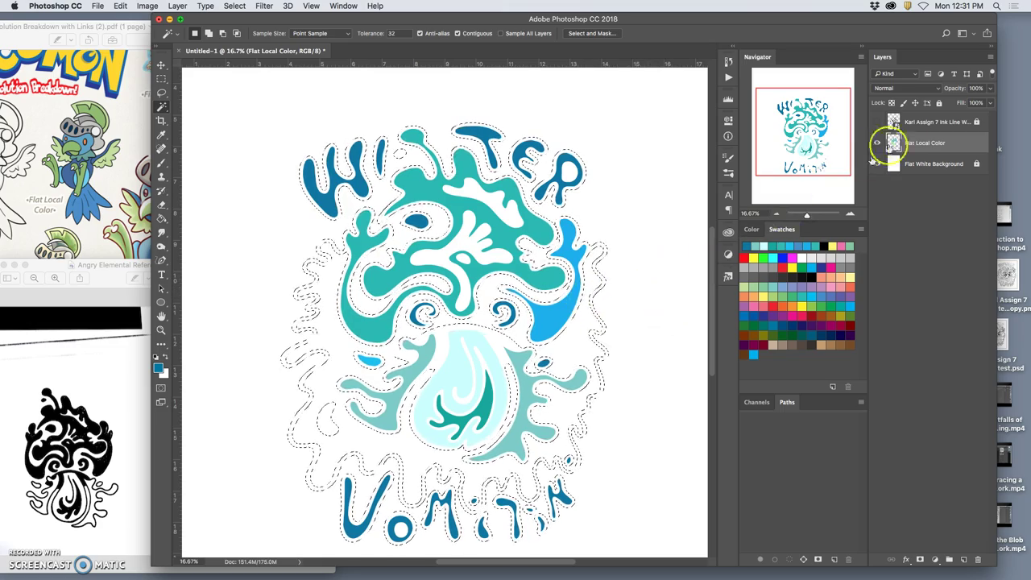
{"action": "left_click", "coordinate": [894, 122]}
{"action": "left_click", "coordinate": [877, 121]}
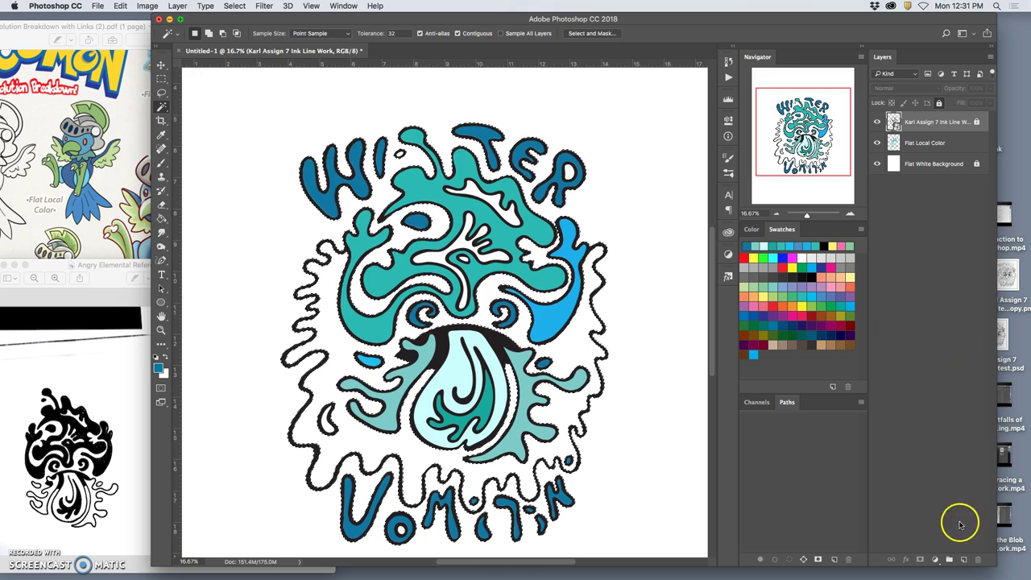
Step: Deselect, duplicate the ink line layer with Cmd+J, and rasterize the copy
{"action": "key", "text": "super+d"}
{"action": "key", "text": "super+j"}
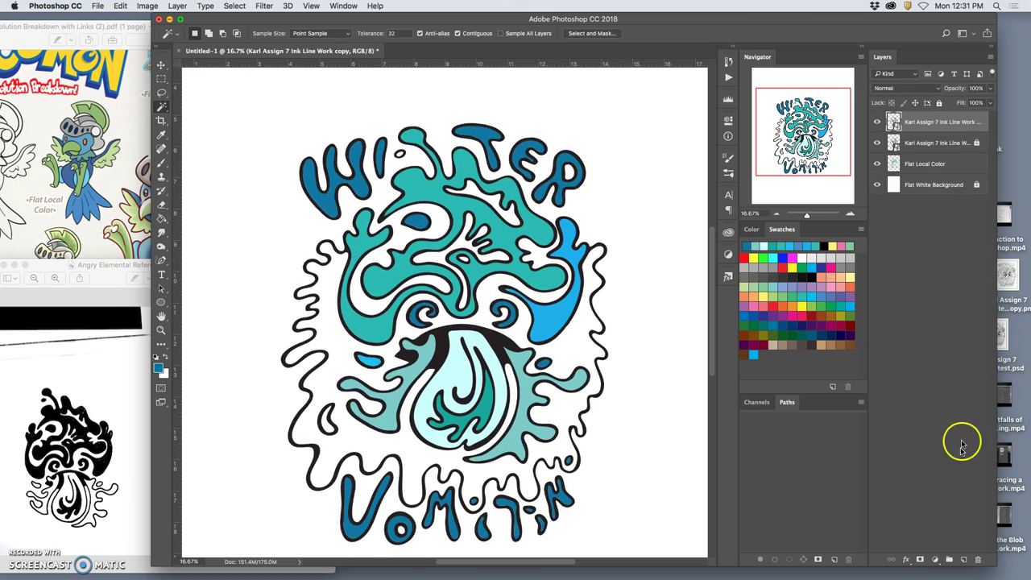
{"action": "right_click", "coordinate": [937, 121]}
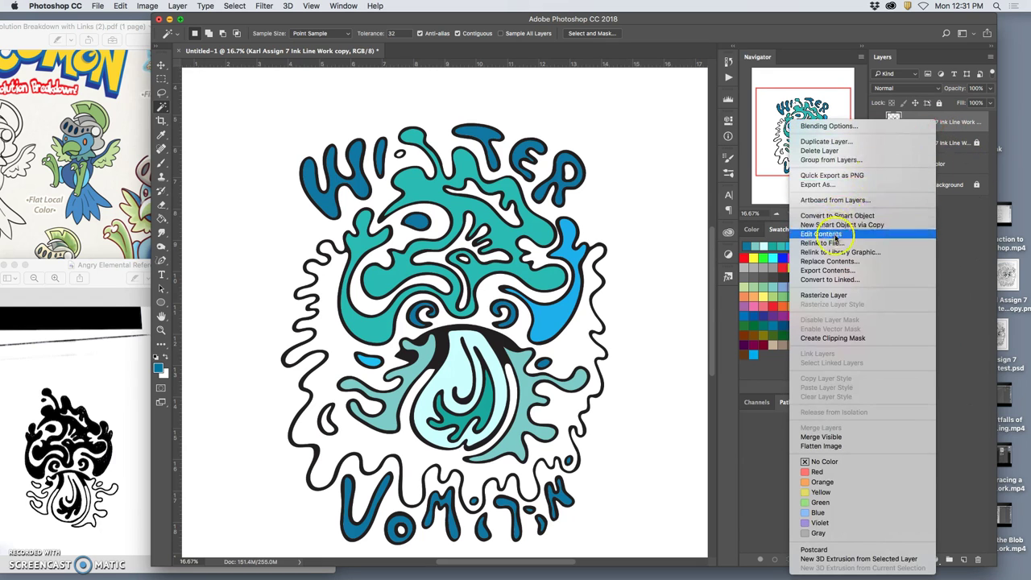
{"action": "left_click", "coordinate": [835, 296]}
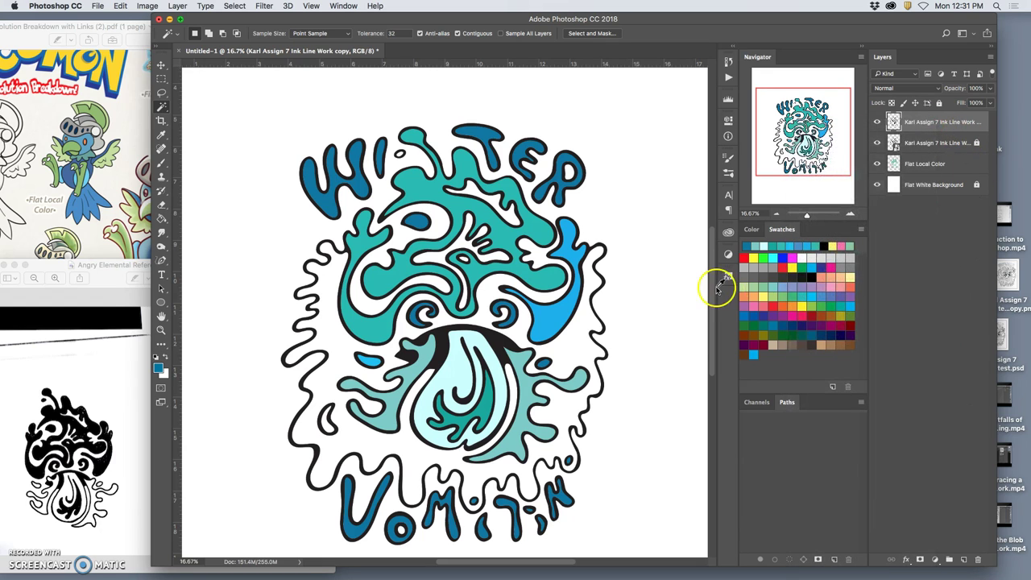
Step: Add a Color Overlay to the copied line layer, tinting it pinkish-red #cc3366
{"action": "double_click", "coordinate": [936, 125]}
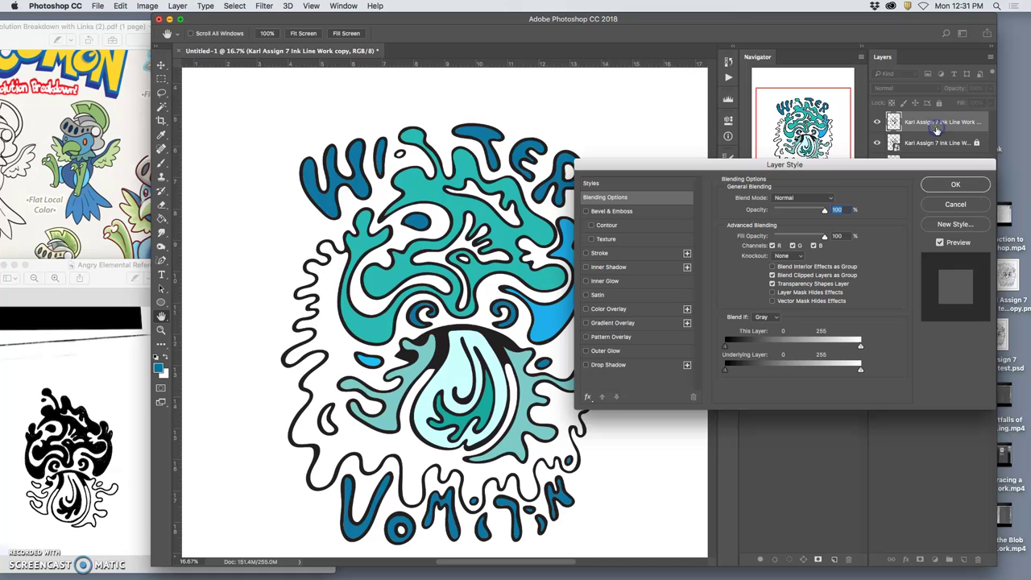
{"action": "left_click", "coordinate": [586, 311]}
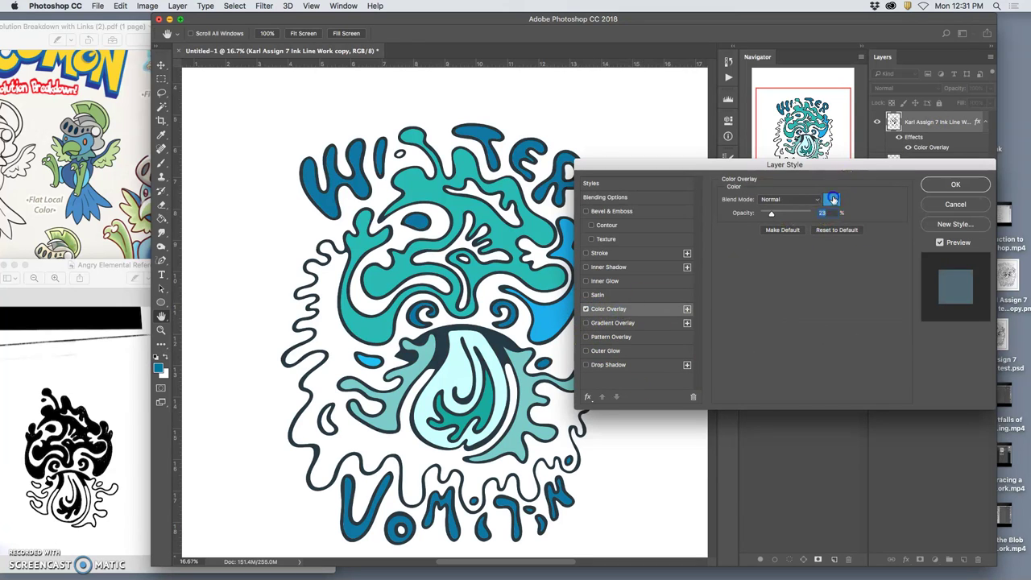
{"action": "left_click", "coordinate": [834, 196]}
{"action": "left_click_drag", "start_coordinate": [730, 252], "coordinate": [733, 229]}
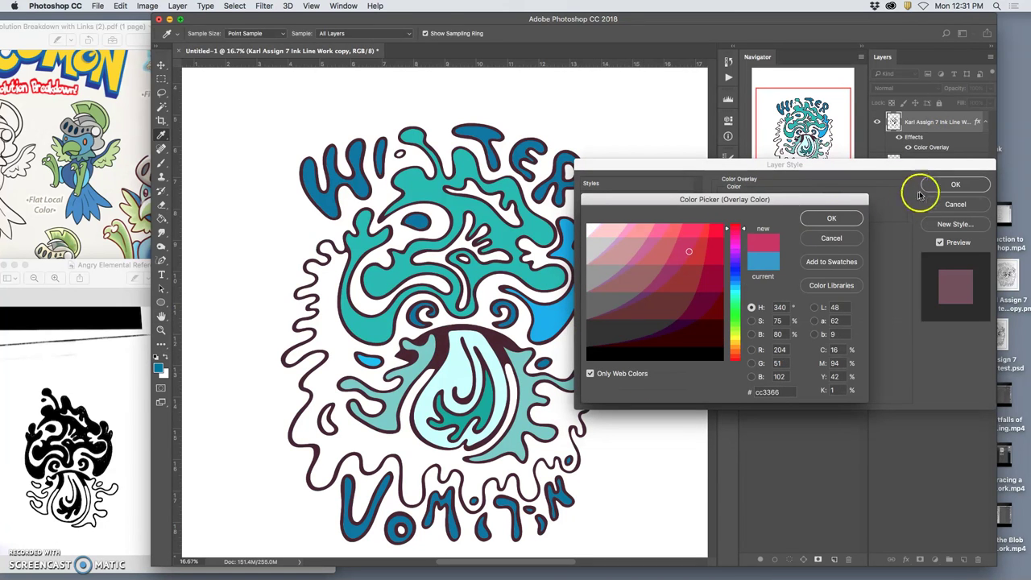